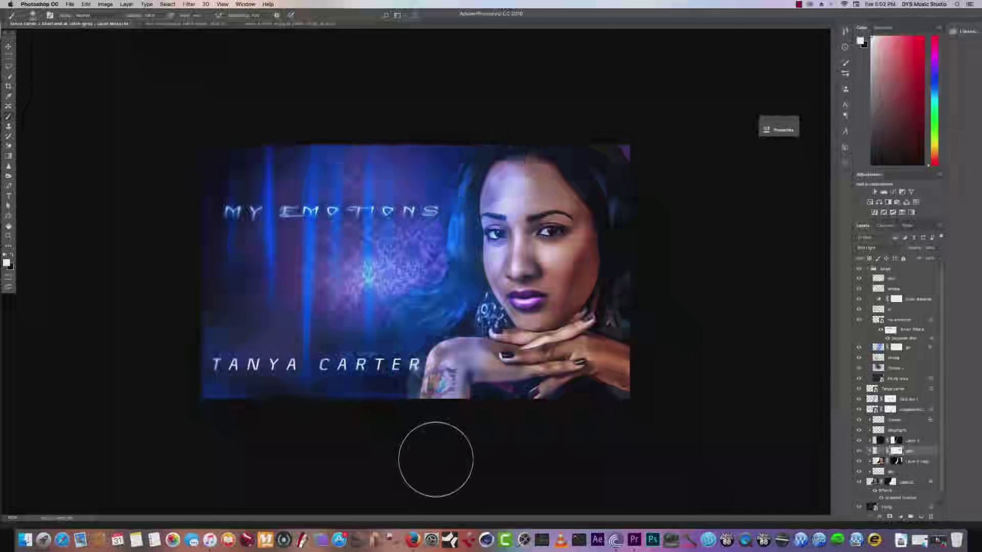
Step: Minimize iTunes and view the original portrait photo in the browser before returning to Photoshop
left_click(210, 540)
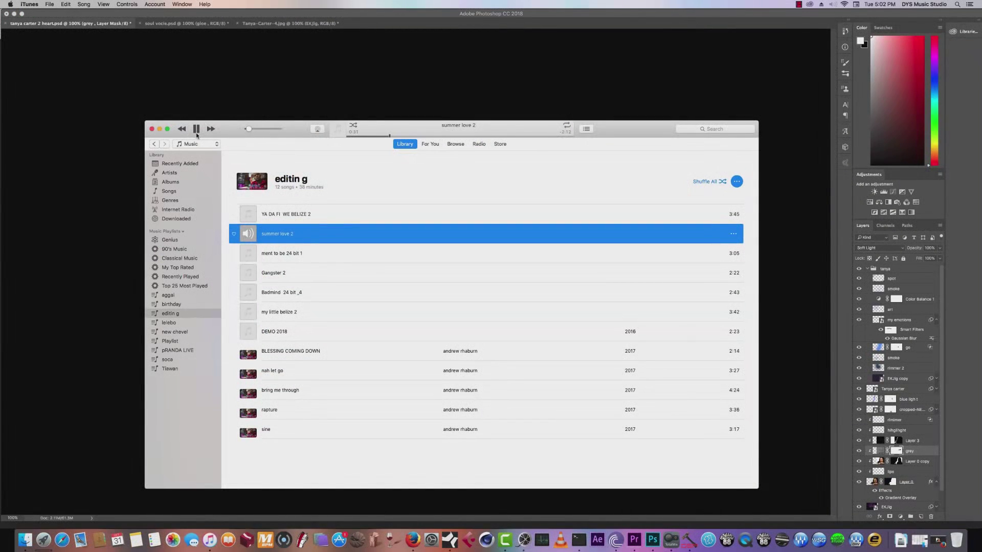
left_click(159, 129)
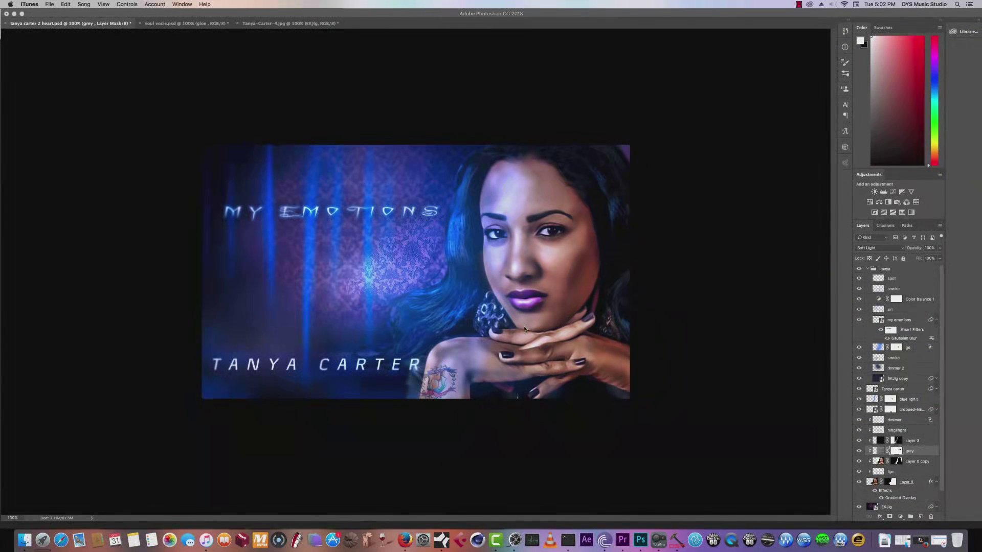
left_click(942, 322)
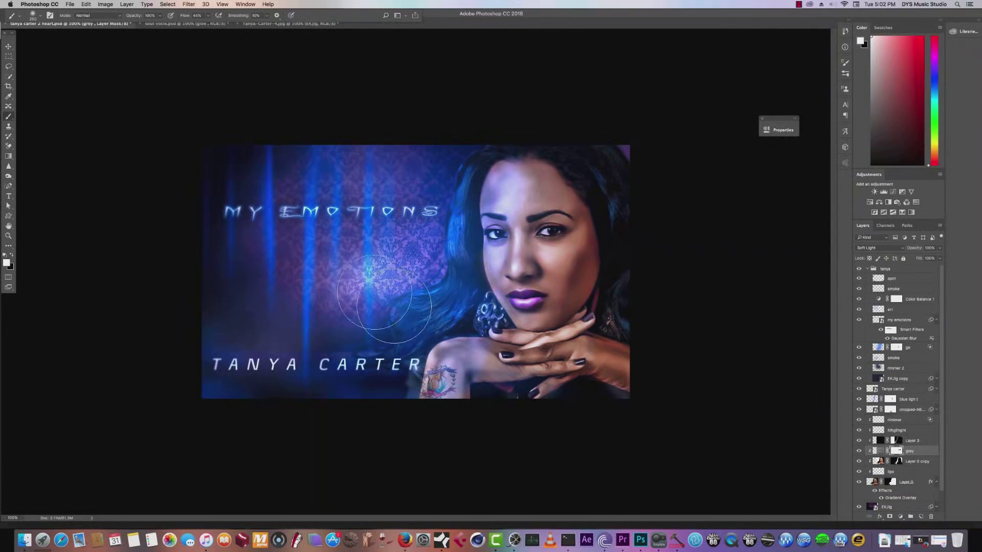
left_click(400, 547)
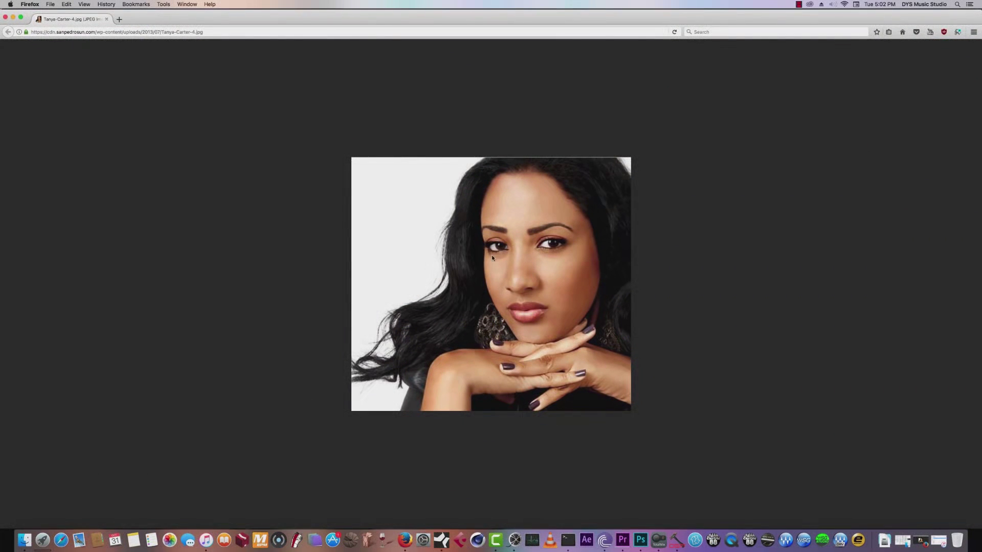
left_click(640, 541)
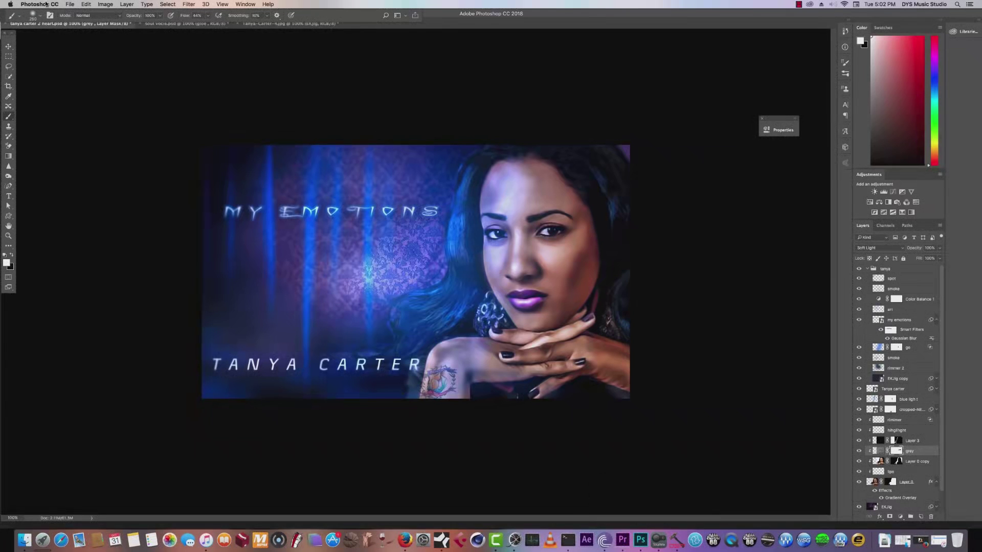
left_click(48, 4)
mouse_move(58, 21)
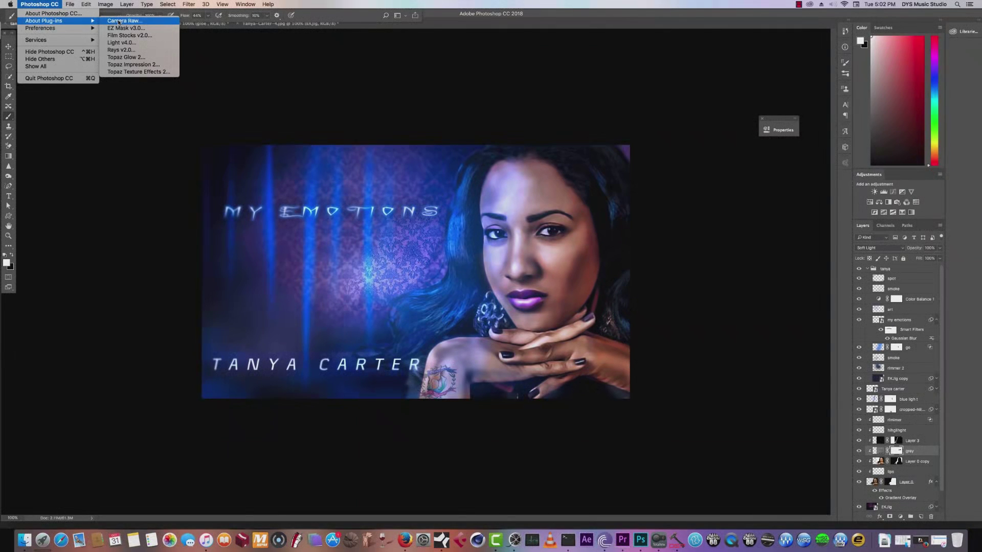
left_click(319, 6)
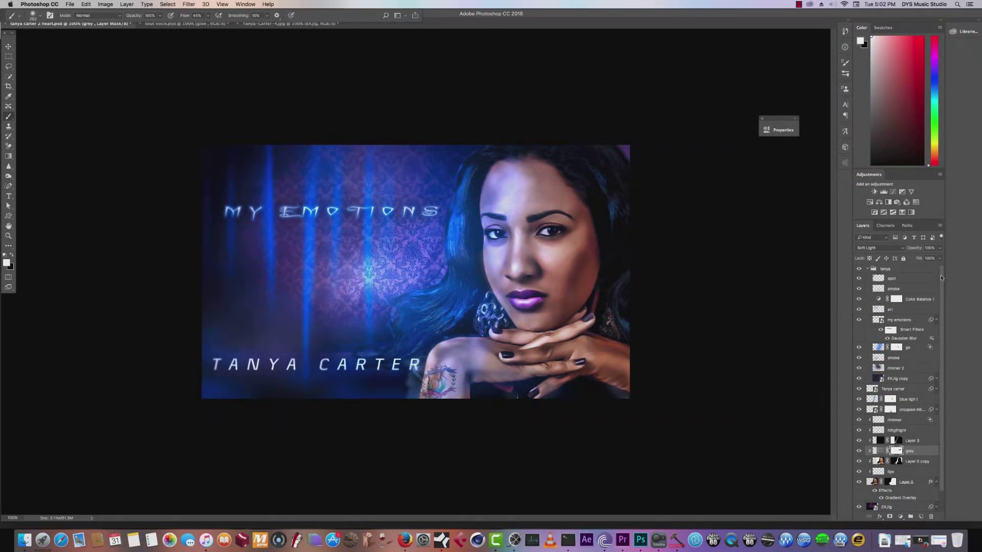
left_click(11, 194)
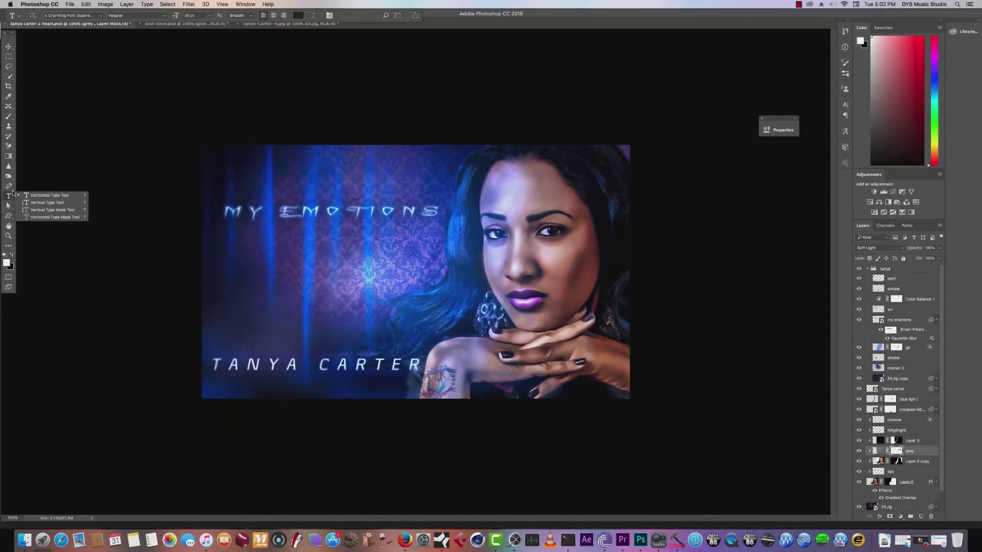
key("Escape")
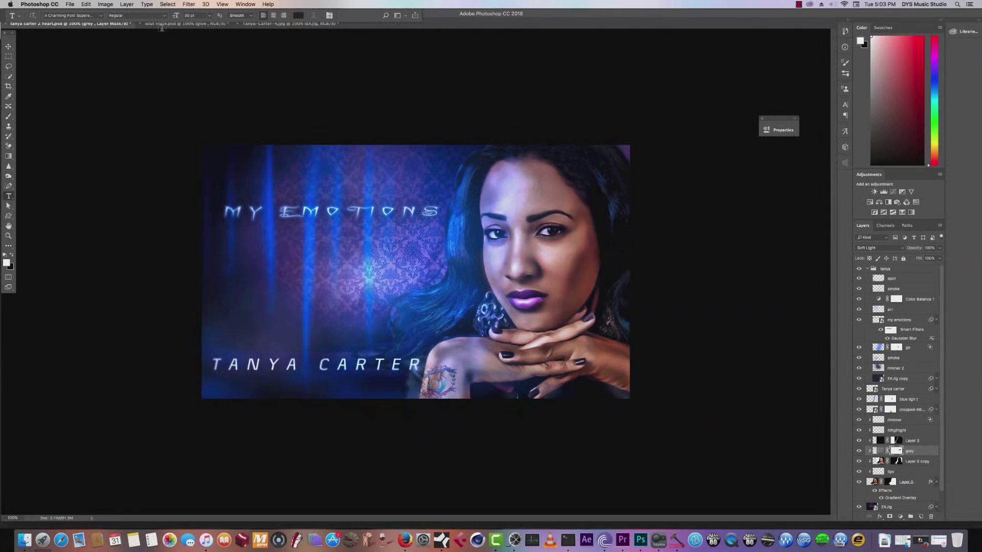
left_click(260, 24)
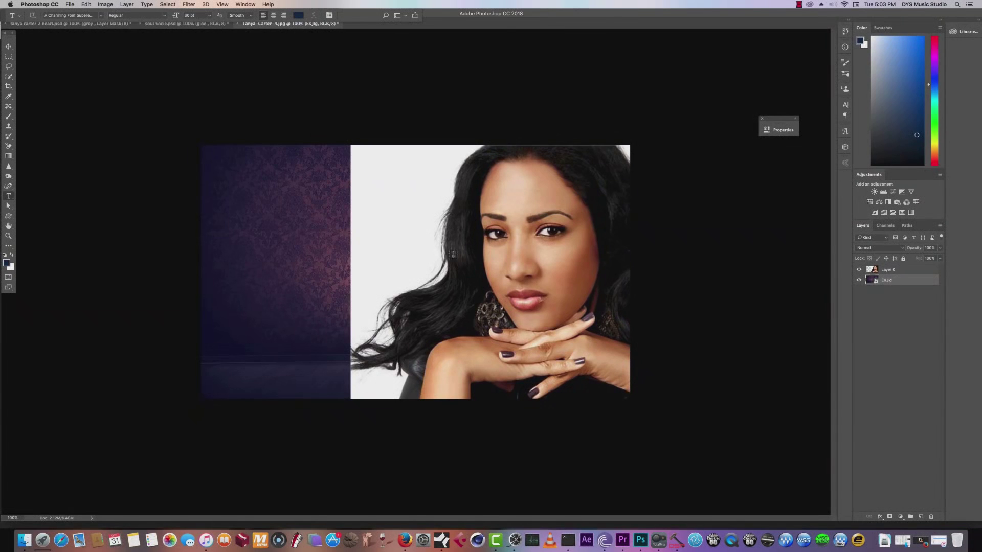
Step: Hide the EKJig wallpaper layer and make the portrait Layer 0 the working layer
left_click(859, 270)
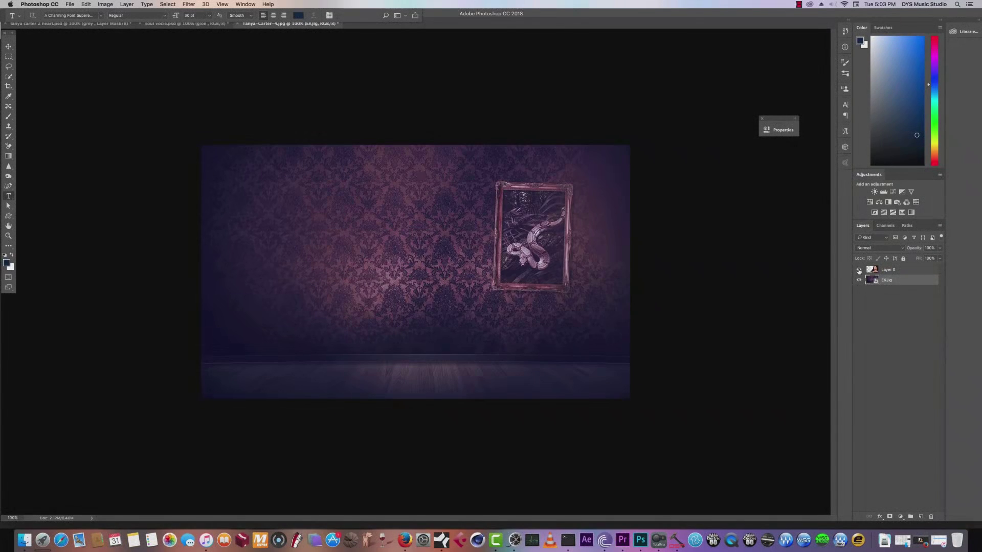
left_click(860, 270)
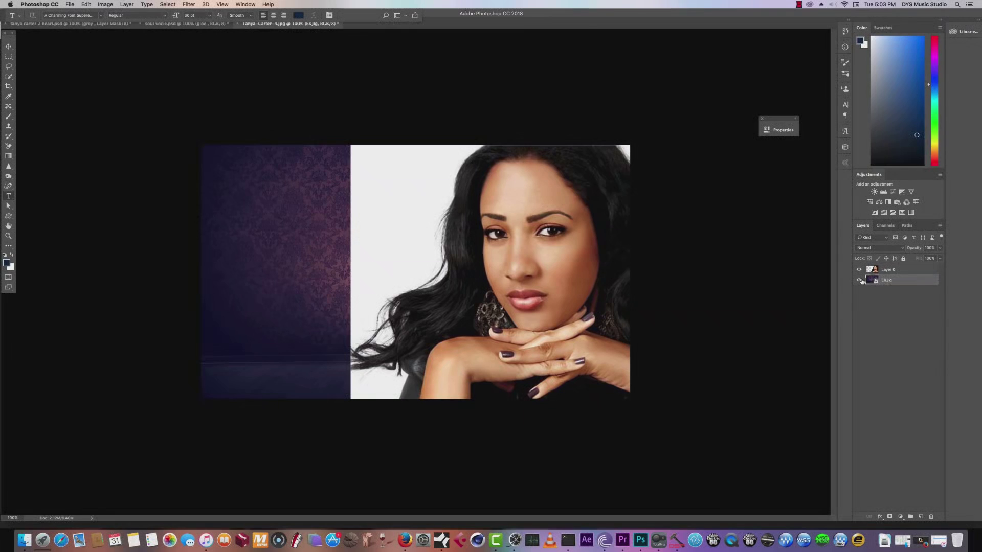
left_click(860, 280)
left_click(876, 270)
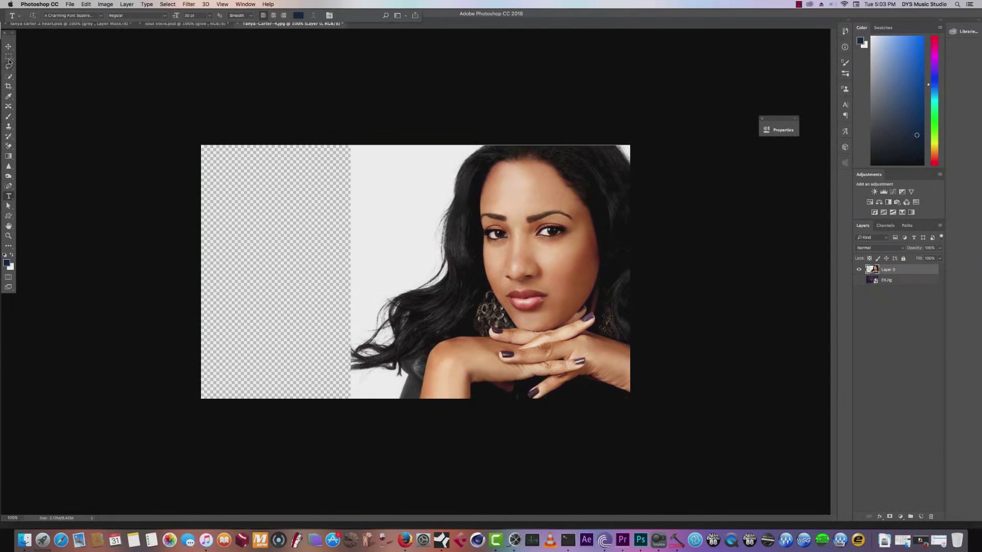
Step: Trace a Pen path along the shoulder, hair and crown, then undo it
right_click(9, 186)
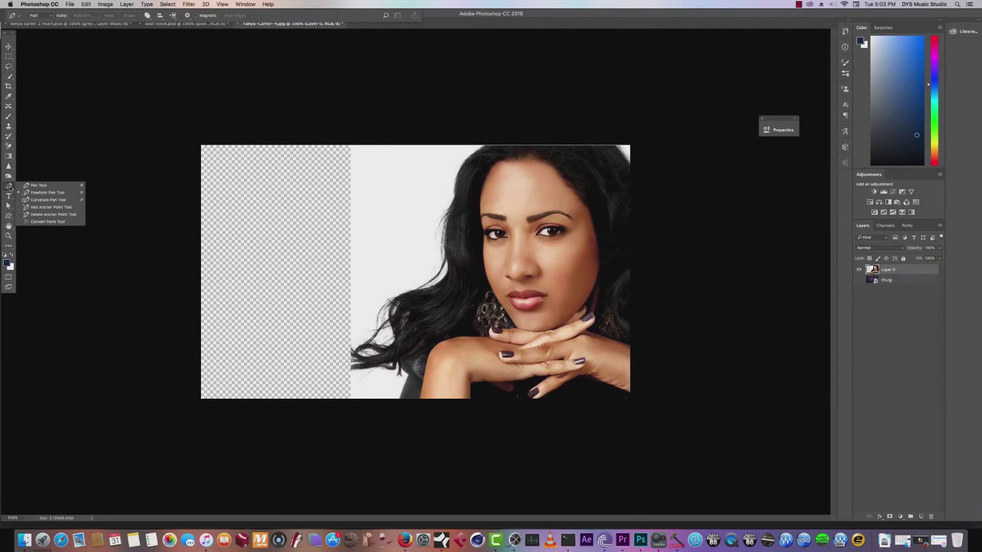
left_click(41, 187)
left_click(398, 402)
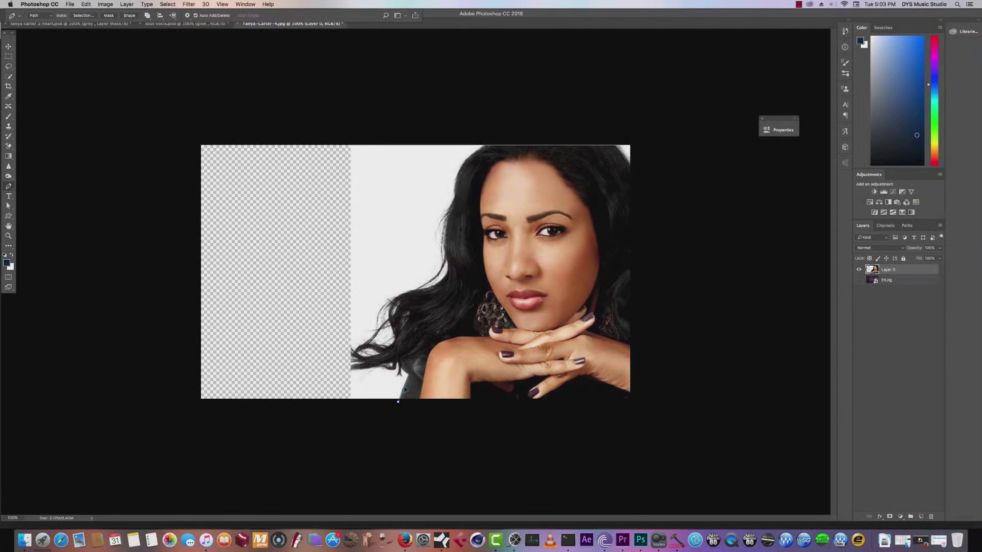
left_click(391, 345)
left_click(388, 335)
left_click(387, 321)
left_click(397, 304)
left_click(405, 294)
left_click(446, 267)
left_click(447, 230)
left_click(461, 158)
left_click(466, 147)
left_click(501, 143)
left_click(547, 146)
key("super+alt+z")
key("super+alt+z")
key("super+alt+z")
key("super+alt+z")
key("super+alt+z")
key("super+alt+z")
key("super+alt+z")
key("super+alt+z")
key("super+alt+z")
key("super+alt+z")
key("super+alt+z")
key("super+alt+z")
key("super+alt+z")
key("super+alt+z")
key("super+alt+z")
Step: Try a Quick Selection up the woman's shoulder and hair, then deselect it
key("super+equal")
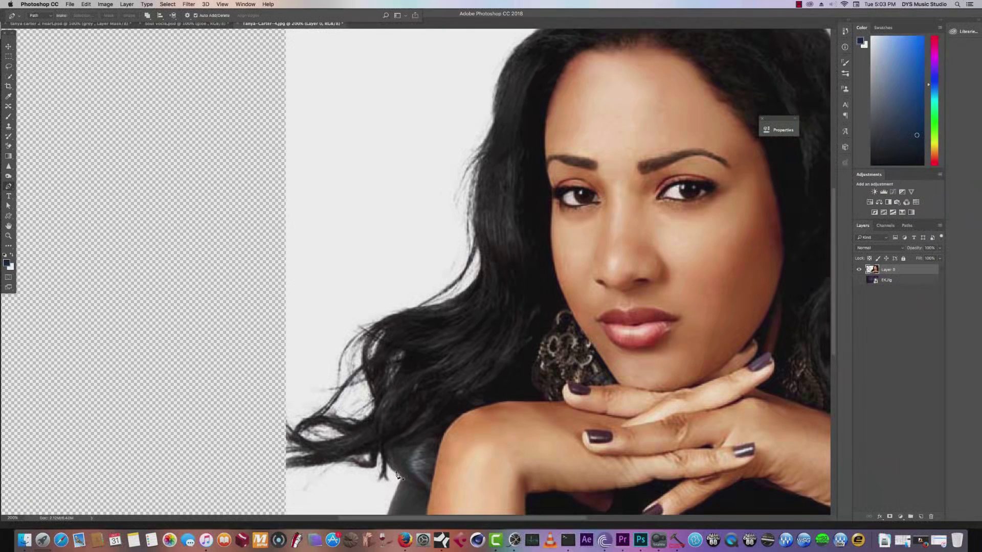
left_click(11, 77)
left_click(36, 76)
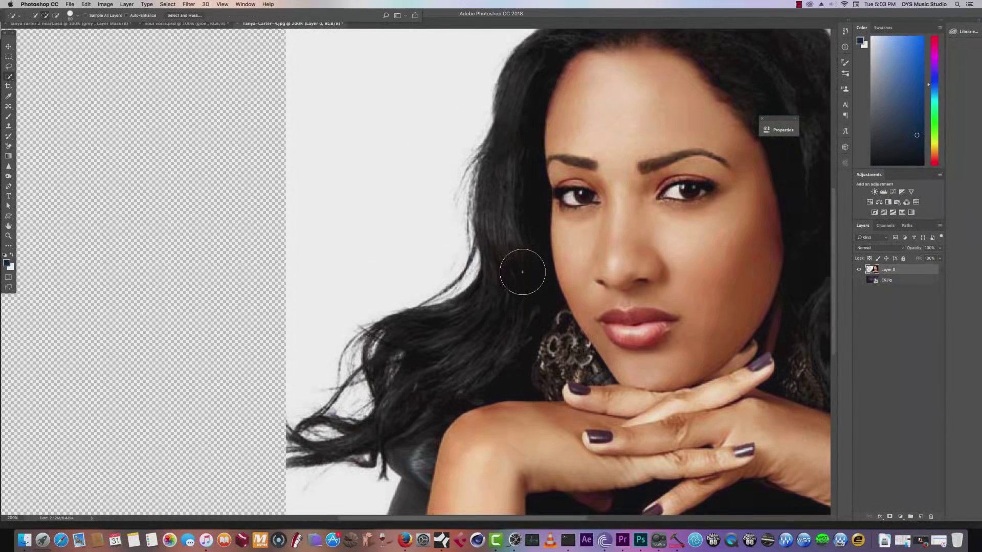
key("super+minus")
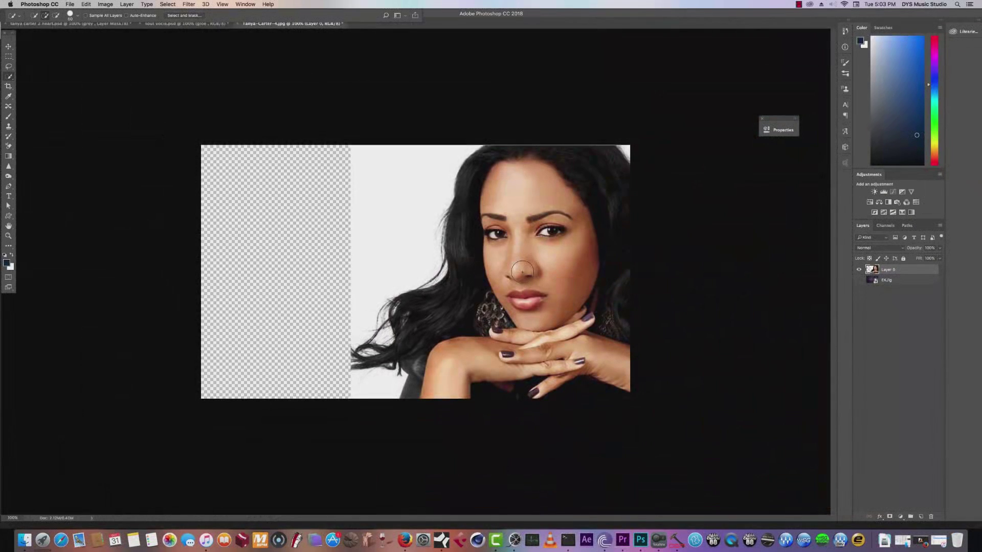
mouse_move(403, 410)
left_mouse_down()
mouse_move(413, 355)
mouse_move(435, 315)
mouse_move(457, 195)
mouse_move(516, 164)
mouse_move(566, 154)
mouse_move(602, 176)
mouse_move(618, 265)
mouse_move(623, 395)
left_mouse_up()
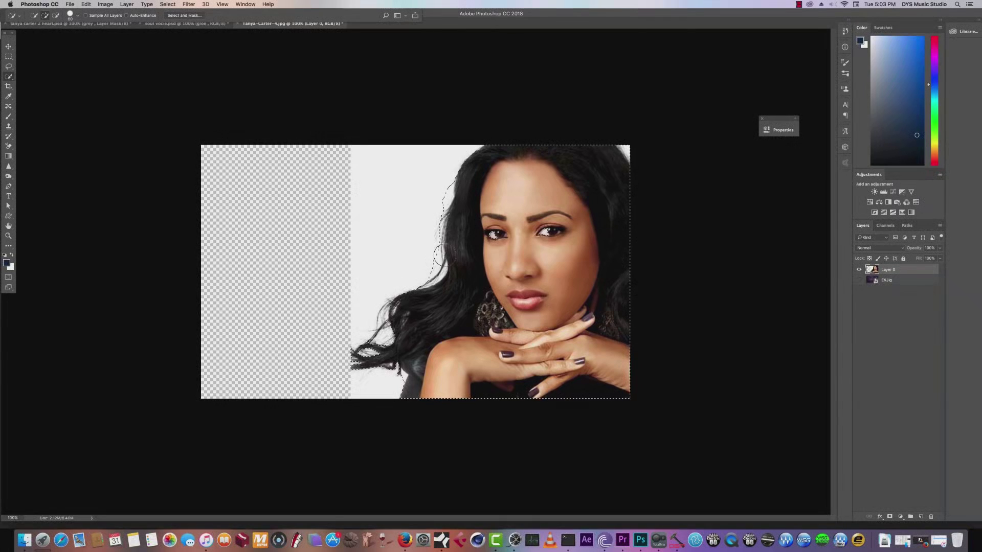
key("super+d")
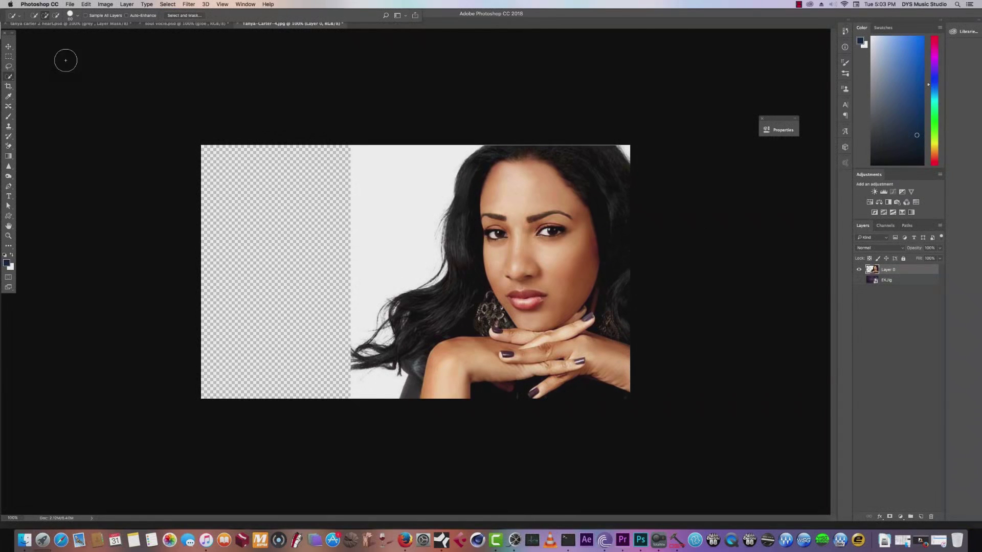
Step: Open Select and Mask with overlay Transparency at 15%
left_click(8, 58)
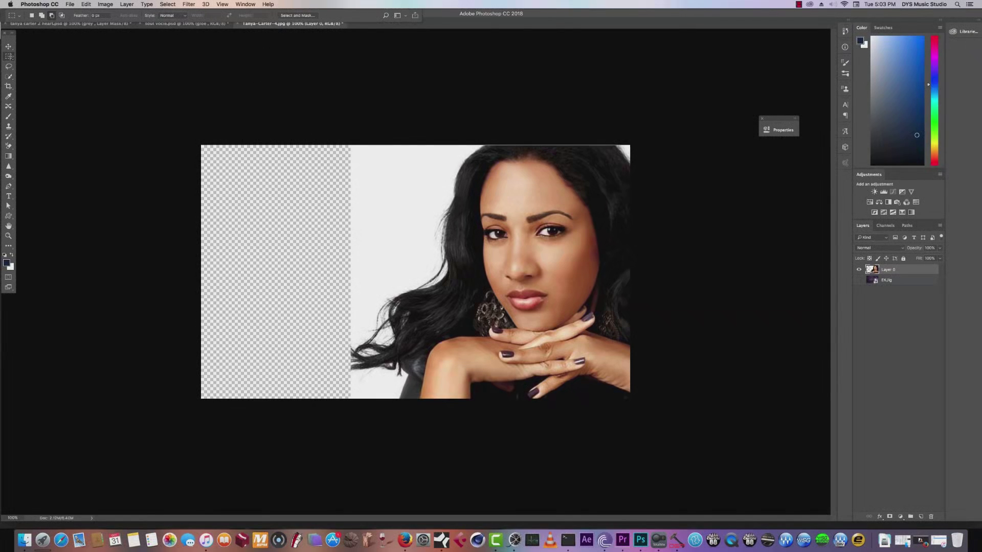
left_click(297, 16)
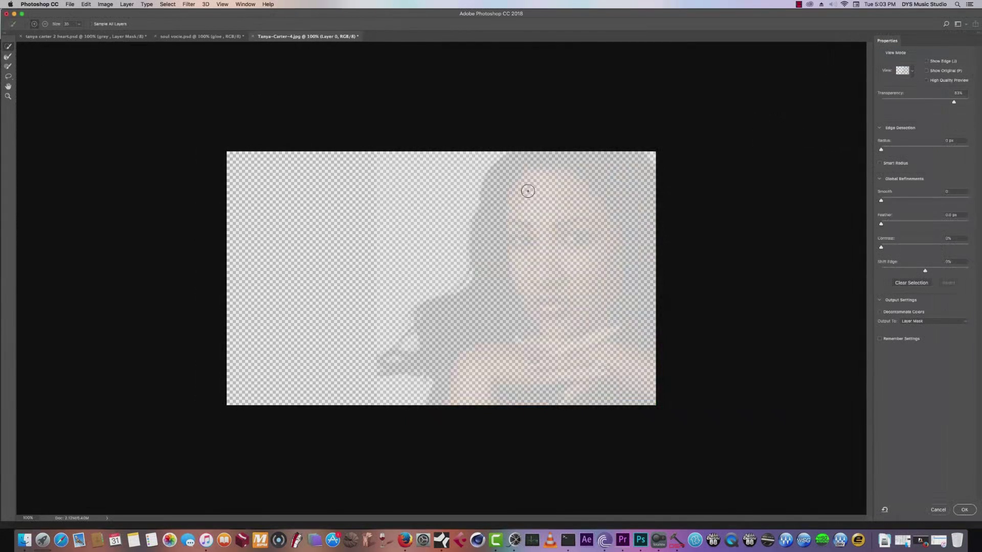
left_click_drag(951, 103, 883, 108)
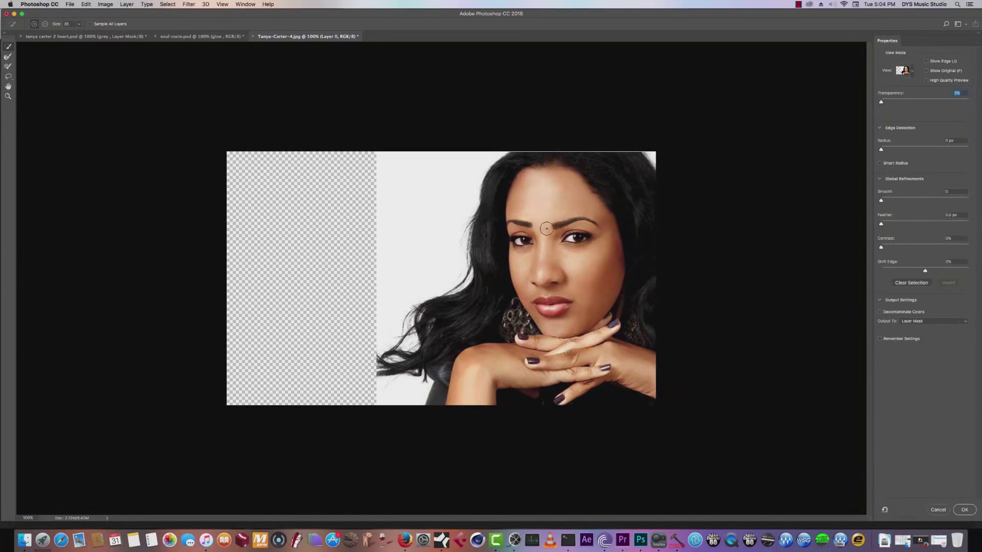
left_click_drag(881, 103, 892, 103)
Step: Brush the hair's right edge back into the selection and lower Transparency to about 6%
mouse_move(645, 251)
left_mouse_down()
mouse_move(641, 271)
mouse_move(636, 194)
mouse_move(539, 163)
mouse_move(509, 171)
mouse_move(486, 235)
mouse_move(496, 291)
mouse_move(462, 312)
mouse_move(485, 371)
mouse_move(561, 377)
mouse_move(601, 352)
left_mouse_up()
left_click_drag(899, 103, 935, 105)
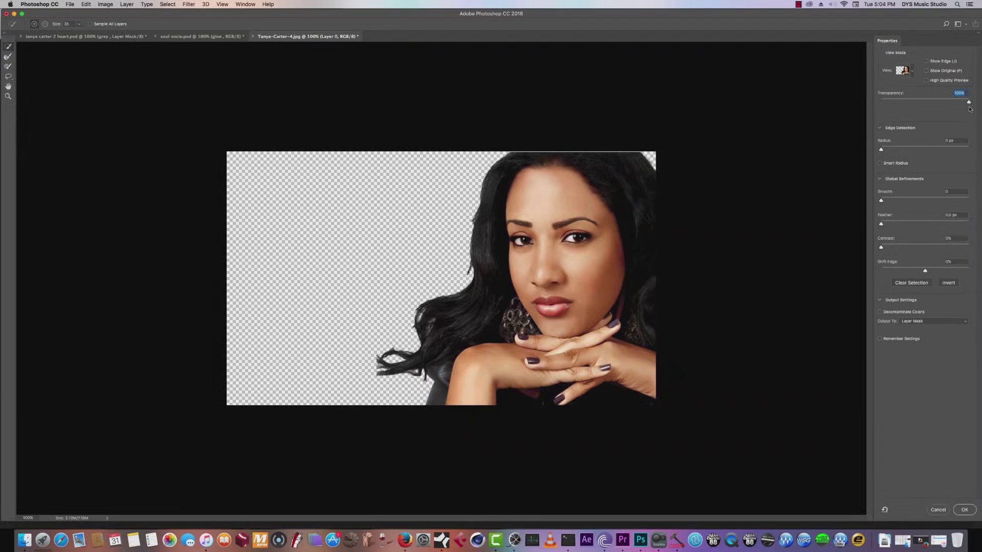
left_click_drag(969, 103, 886, 103)
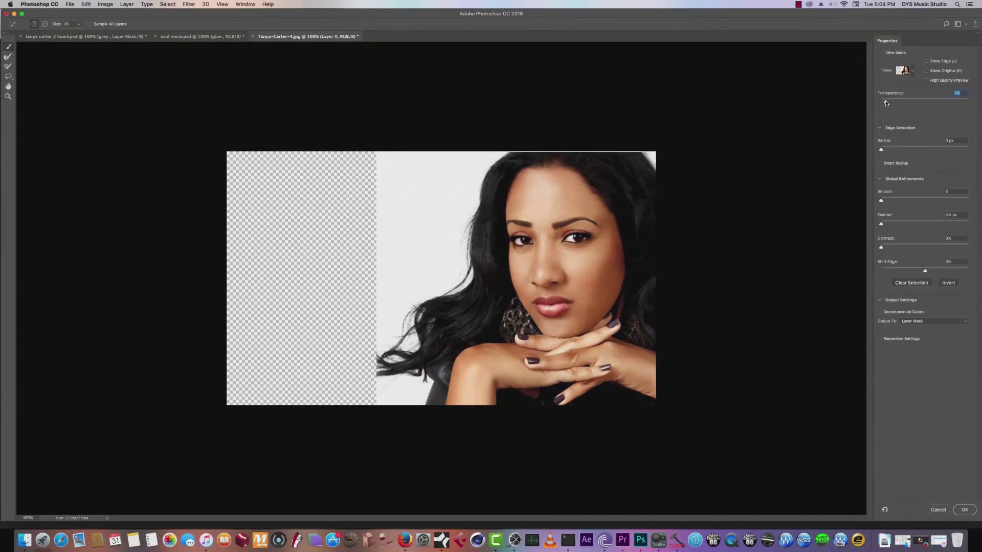
left_click(913, 71)
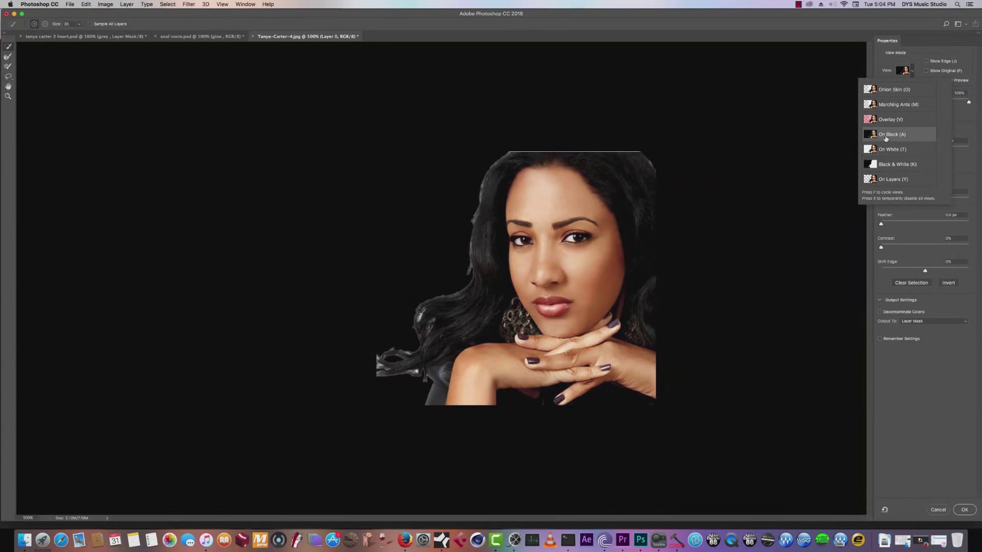
Step: Keep the On Black preview and brush the lower-left hair edge into fine strands
left_click(956, 121)
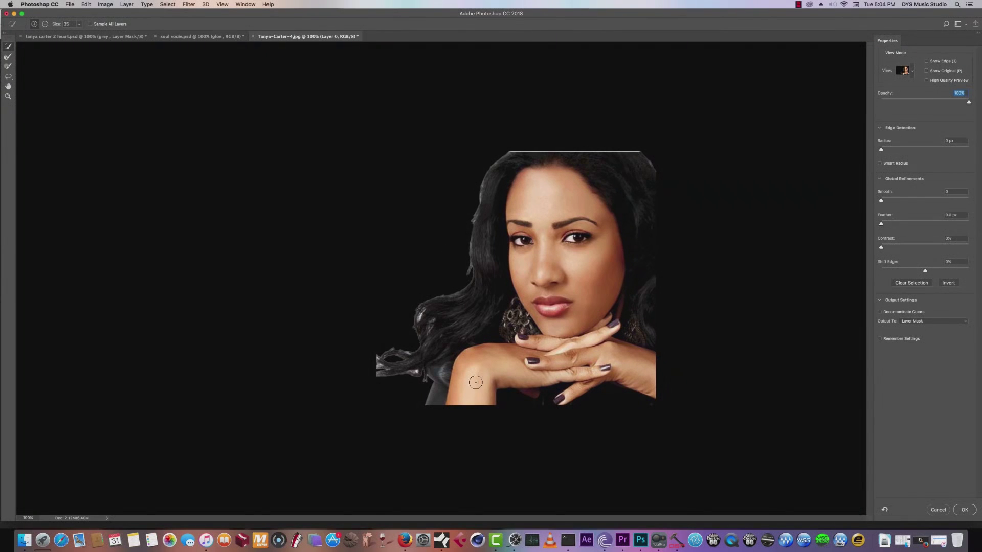
left_click(9, 58)
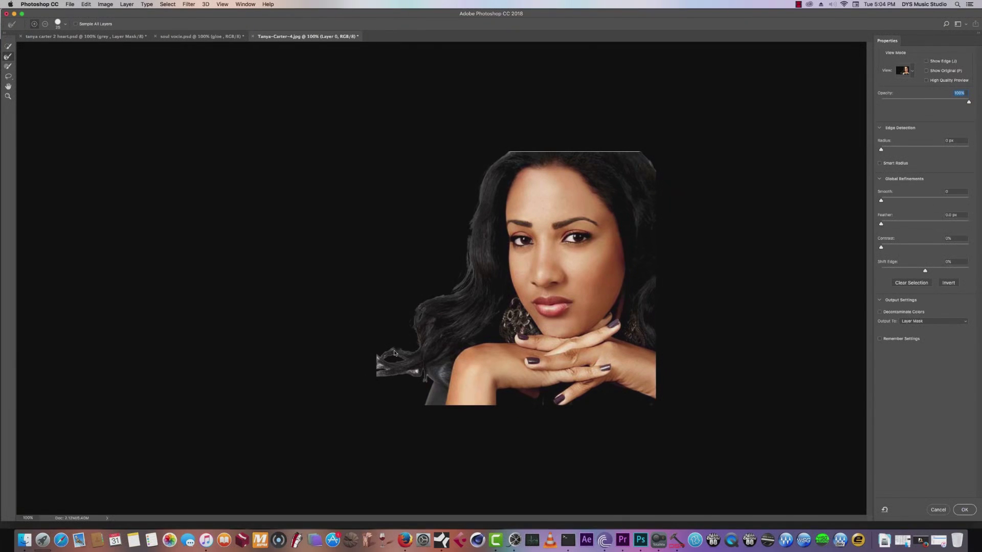
mouse_move(384, 362)
left_mouse_down()
mouse_move(421, 374)
mouse_move(394, 371)
left_mouse_up()
Step: Enable Smart Radius, shift the edge to -2%, set Contrast 10% and feather 1.5 px
left_click(880, 163)
left_click_drag(927, 274, 924, 272)
left_click_drag(881, 248, 890, 248)
left_click_drag(881, 224, 888, 223)
Step: Leave Decontaminate Colors off, output to New Layer with Layer Mask, and apply
left_click(880, 312)
left_click(880, 312)
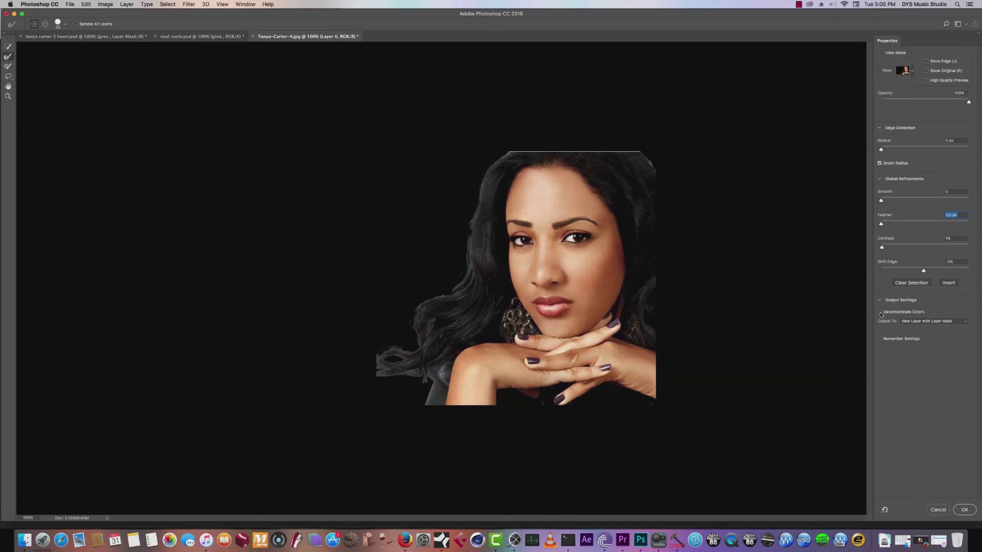
left_click(924, 322)
left_click(925, 322)
left_click(915, 321)
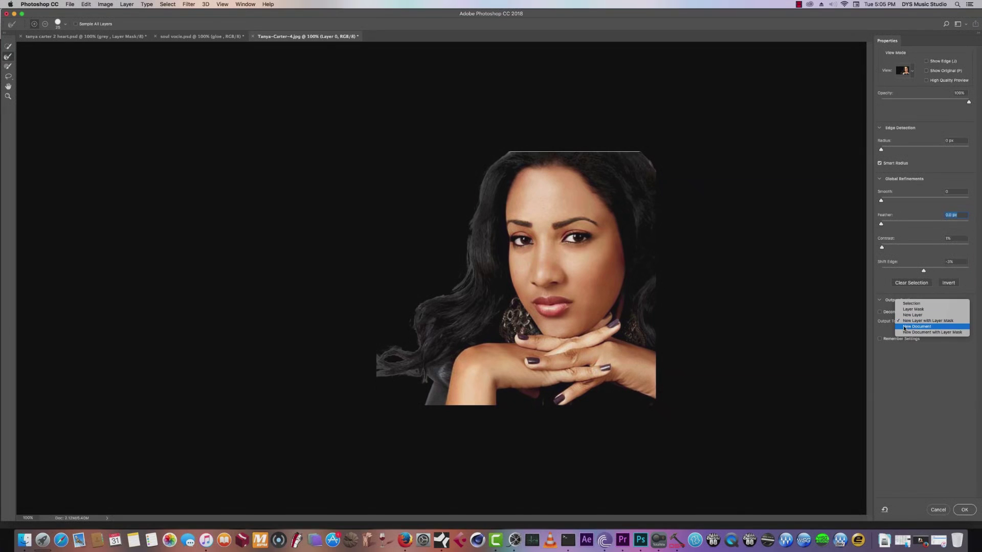
left_click(937, 321)
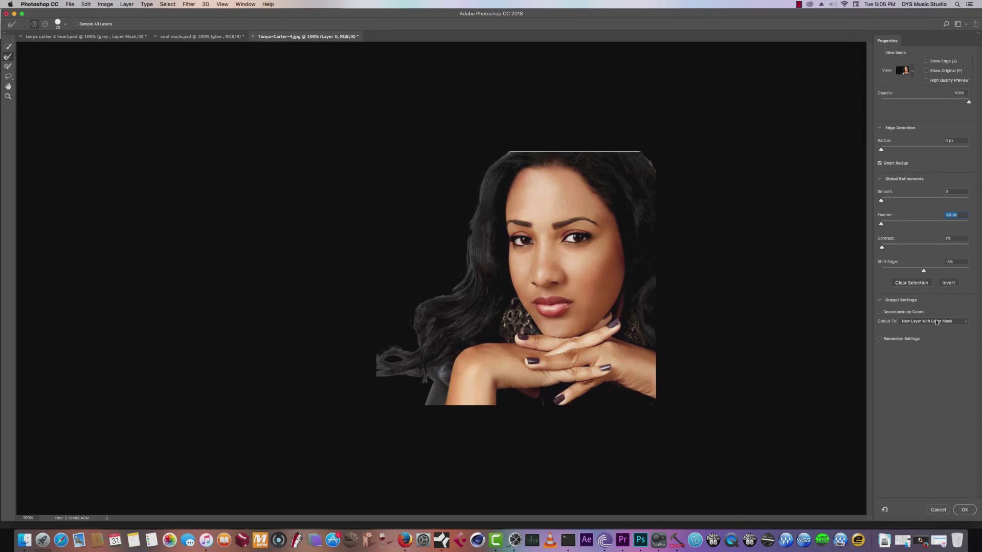
left_click(912, 72)
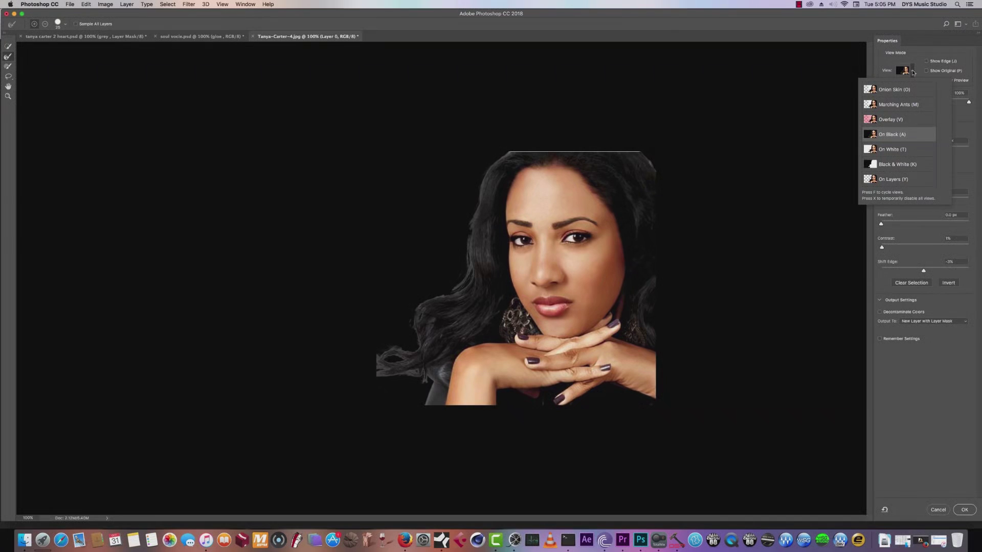
left_click(913, 71)
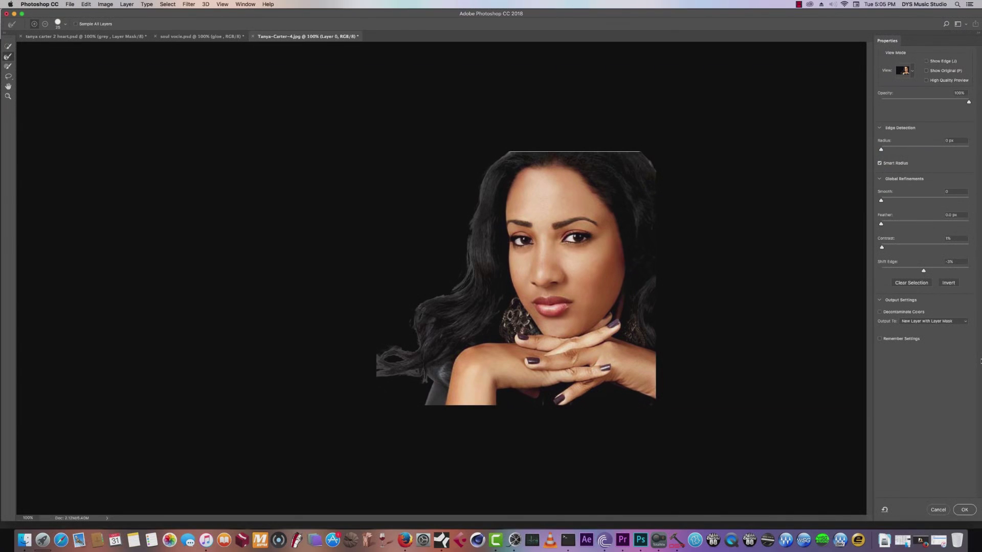
left_click(927, 62)
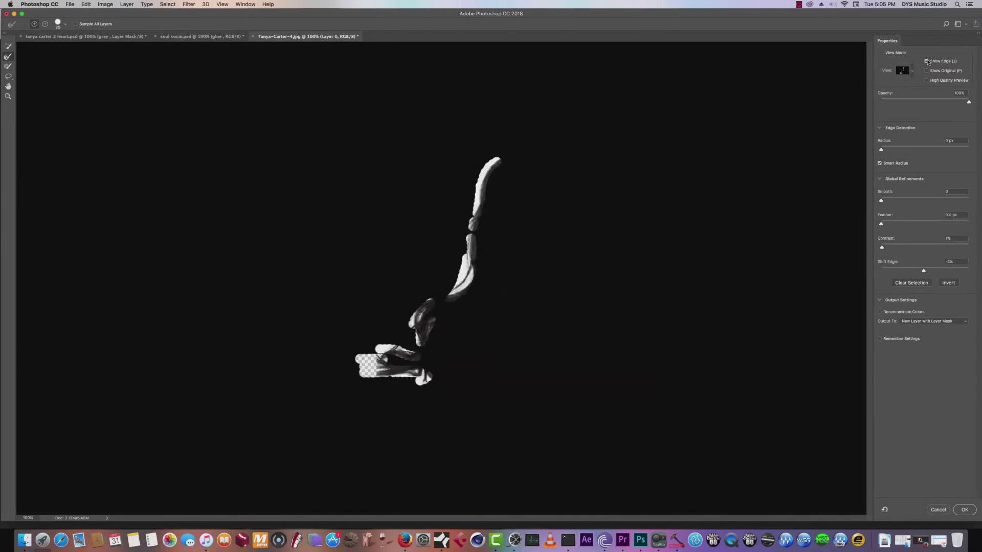
left_click(927, 62)
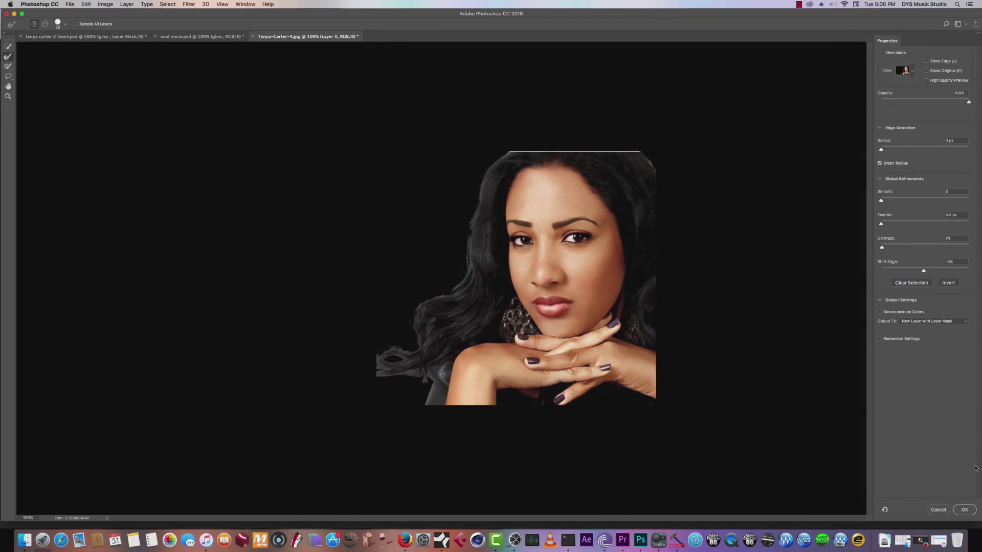
left_click(965, 511)
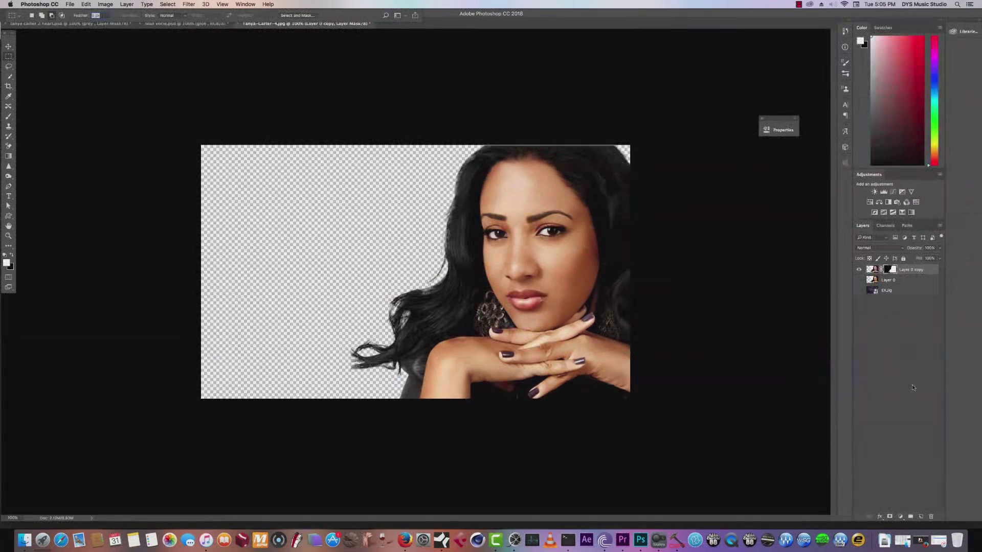
Step: Toggle the damask background layer on and off to compare, leaving it visible
left_click(859, 291)
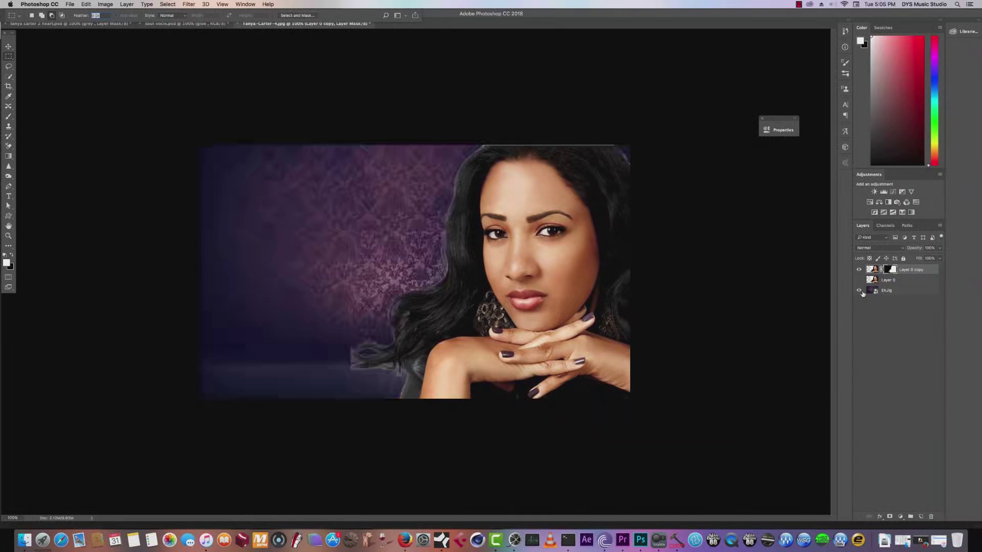
left_click(861, 291)
left_click(861, 291)
left_click(862, 291)
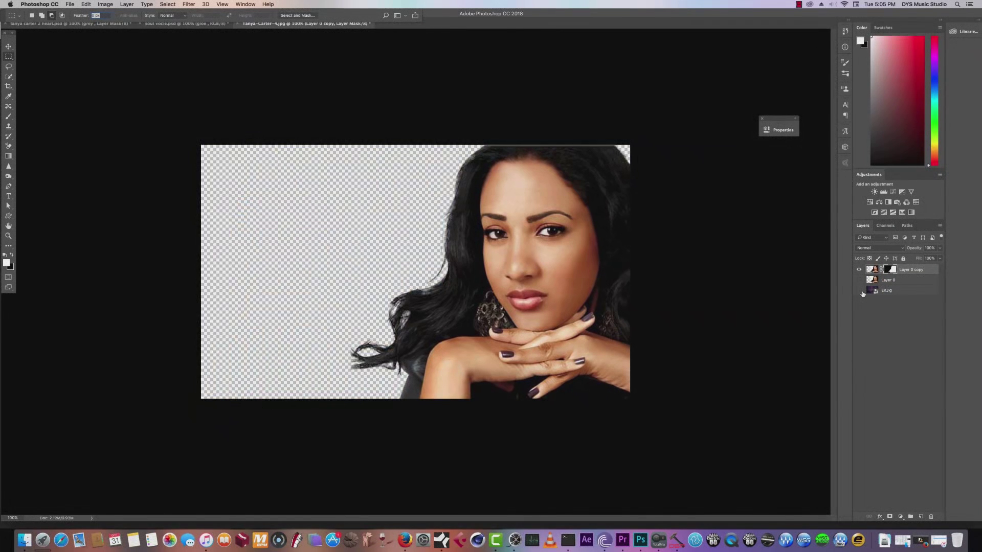
left_click(861, 291)
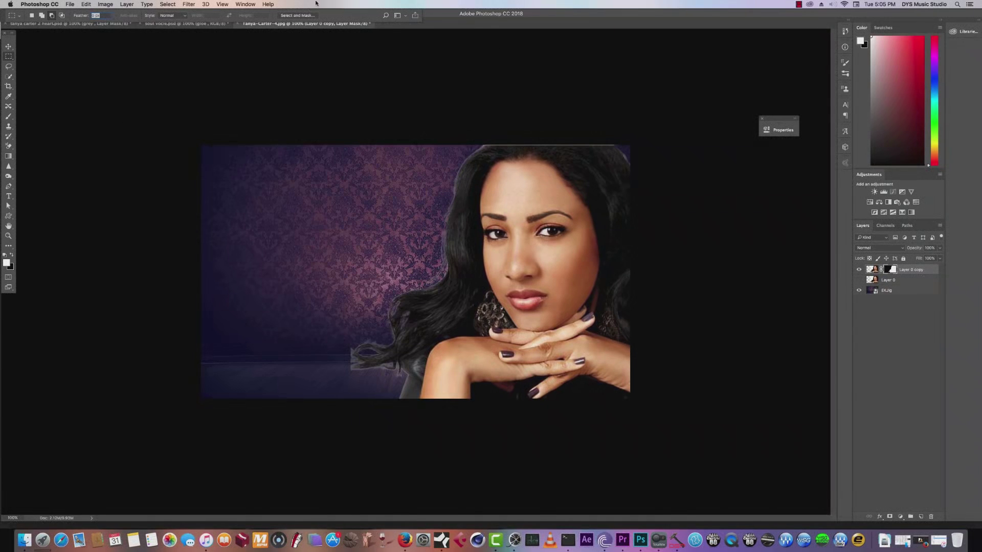
left_click(298, 15)
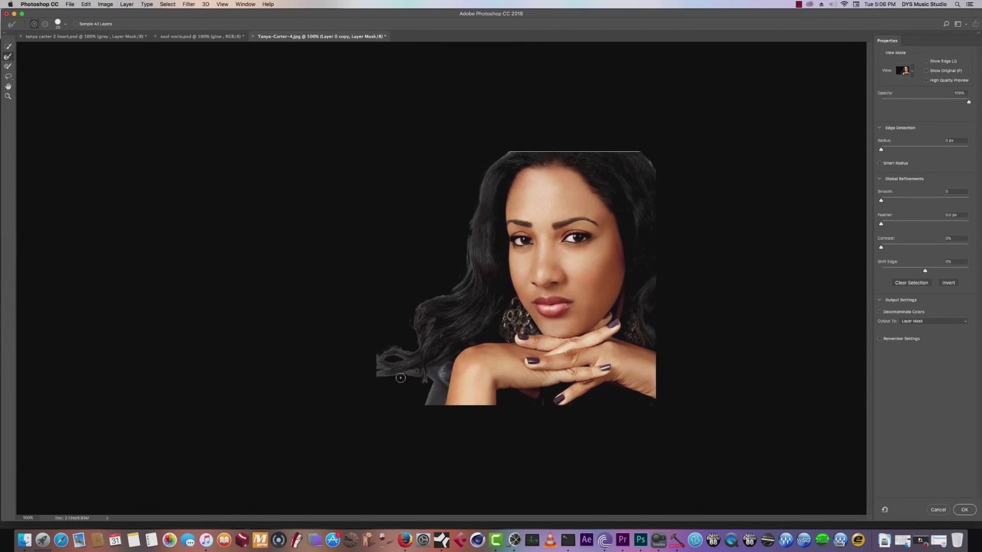
left_click_drag(970, 104, 896, 112)
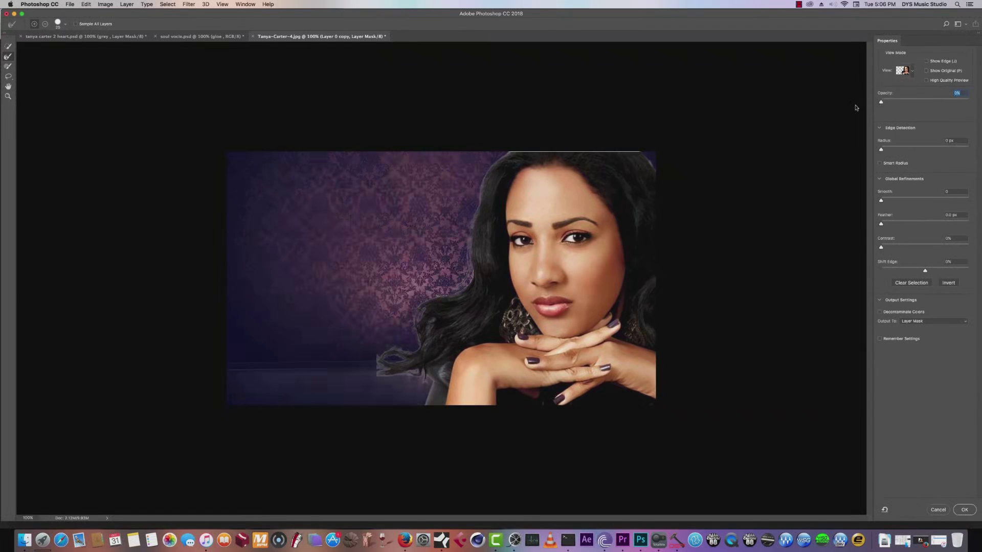
left_click(912, 72)
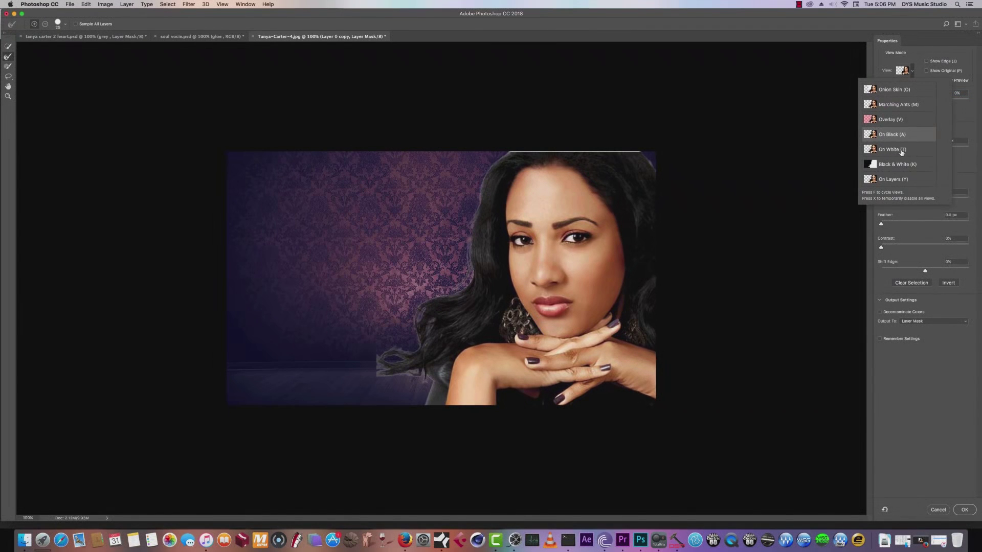
left_click(892, 179)
mouse_move(415, 393)
left_mouse_down()
mouse_move(368, 378)
mouse_move(379, 366)
mouse_move(388, 378)
mouse_move(425, 379)
left_mouse_up()
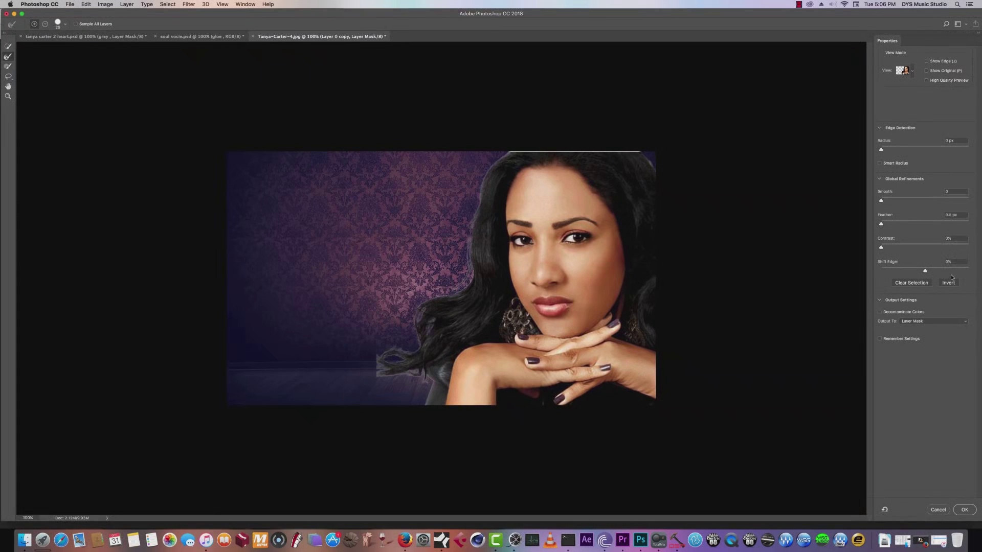
left_click_drag(926, 271, 923, 272)
left_click(939, 510)
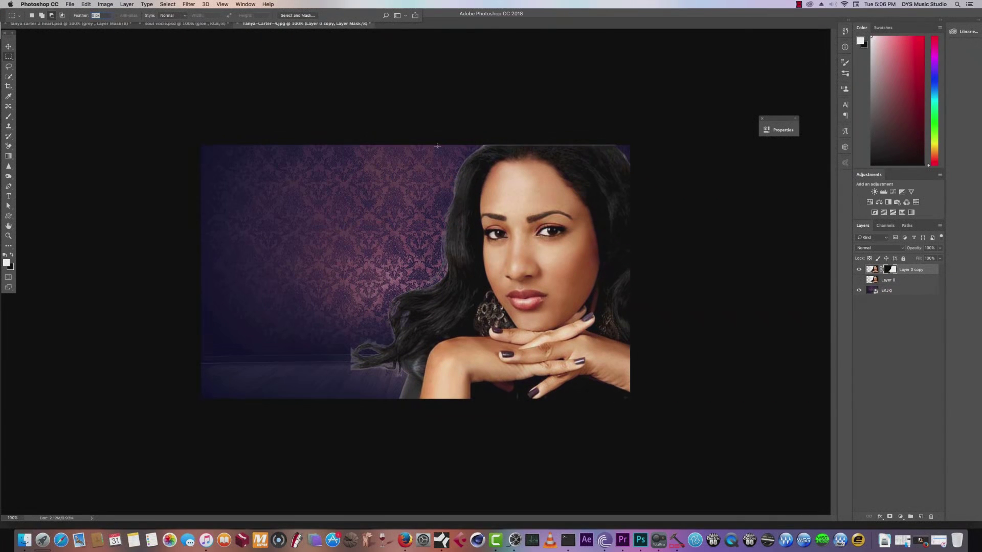
Step: Scale the Layer 0 copy portrait pixels up to about 102% with Free Transform
left_click(871, 270)
key("super+t")
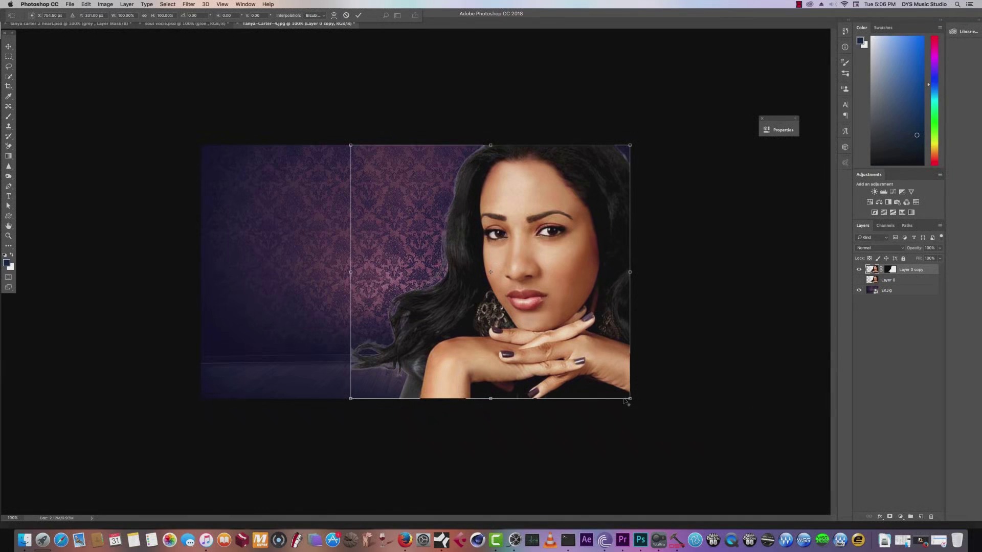
left_click_drag(631, 400, 633, 402)
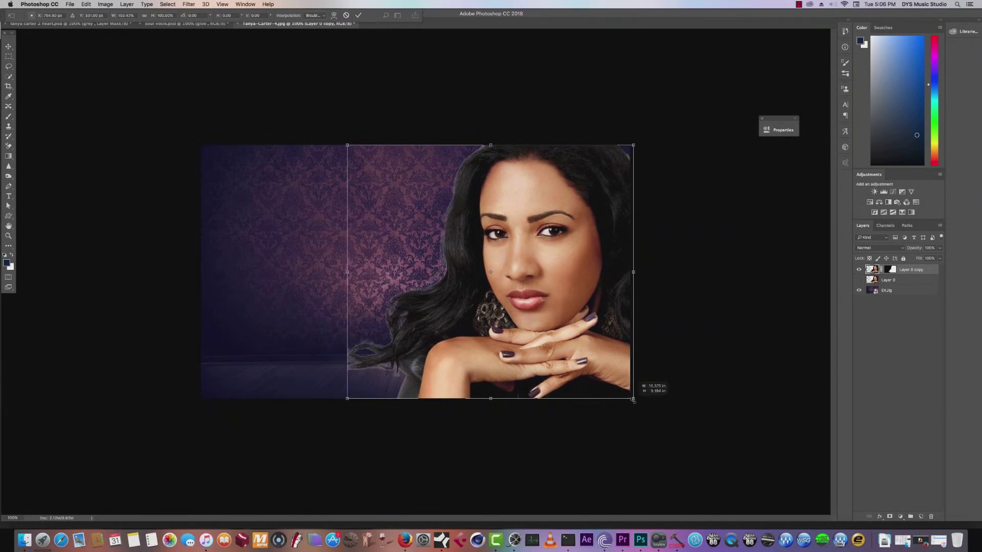
key("Return")
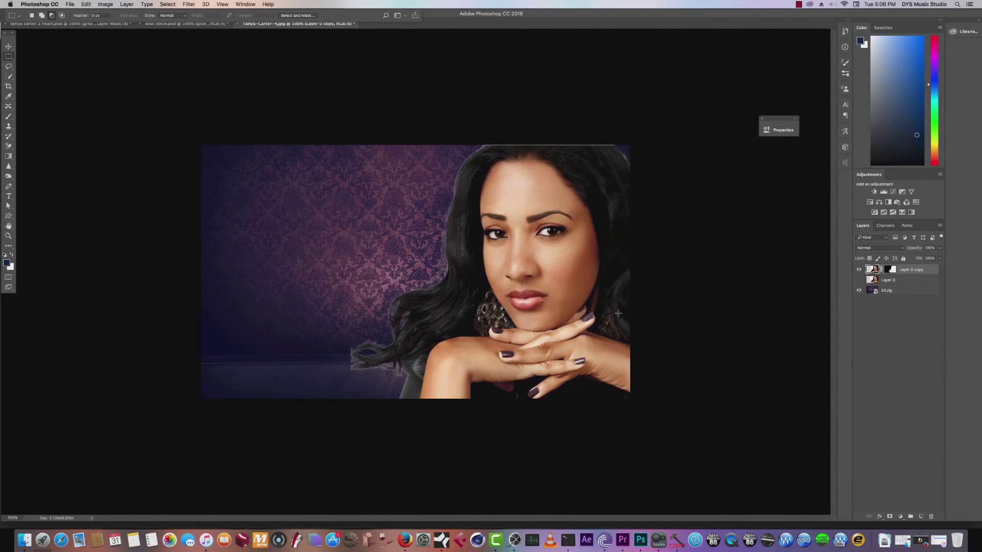
key("super+t")
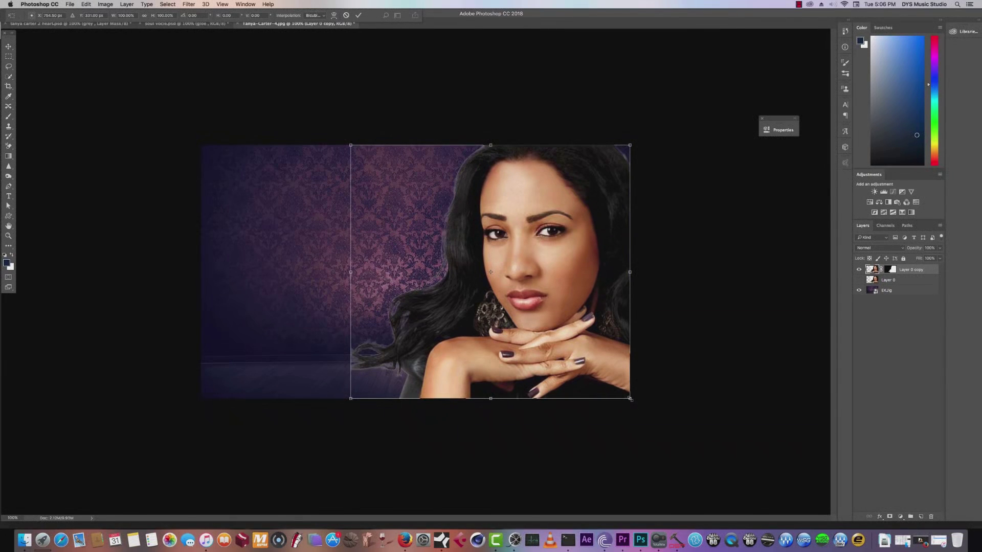
left_click_drag(631, 398, 633, 397)
left_click(358, 15)
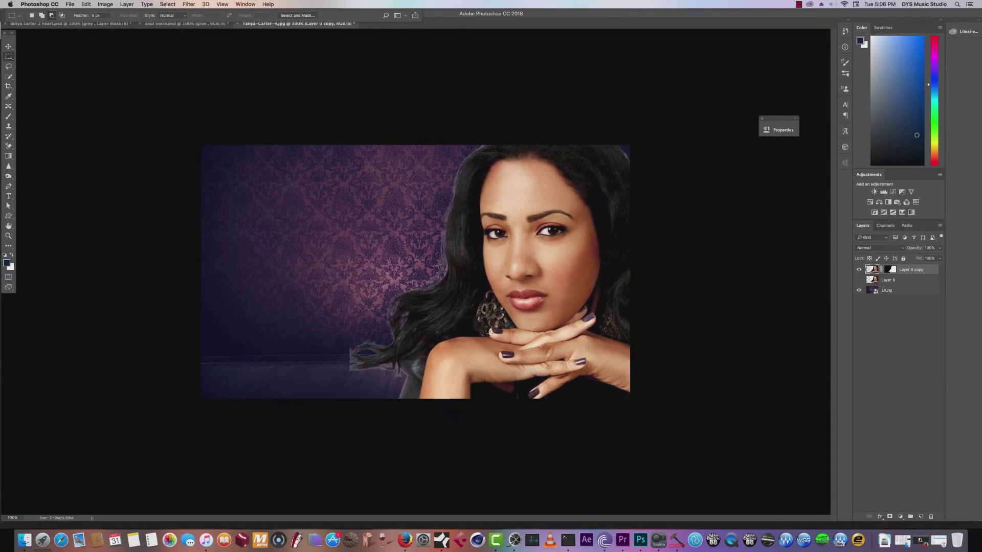
Step: Select the damask background layer and briefly hide it to check the portrait
left_click(873, 292)
left_click(859, 291)
left_click(860, 290)
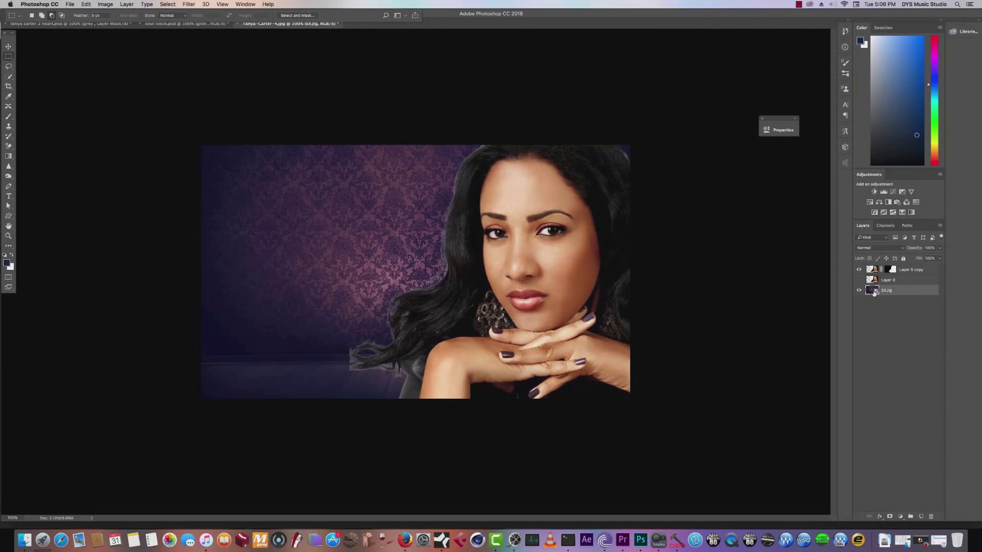
key("super+t")
Step: Drag the damask wallpaper left, nudge it back slightly, apply, and add empty Layer 1
left_click_drag(587, 278, 514, 281)
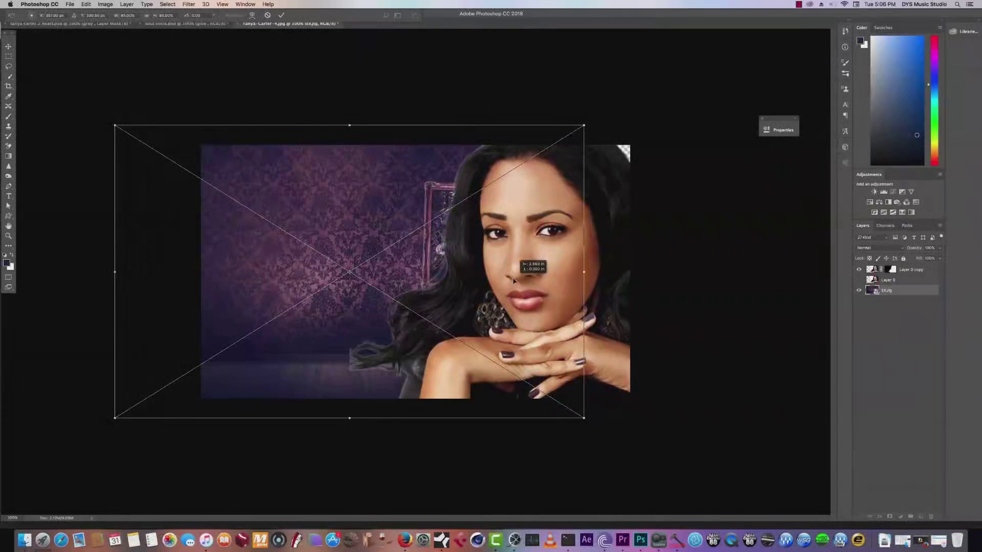
left_click_drag(476, 200, 518, 200)
left_click(282, 15)
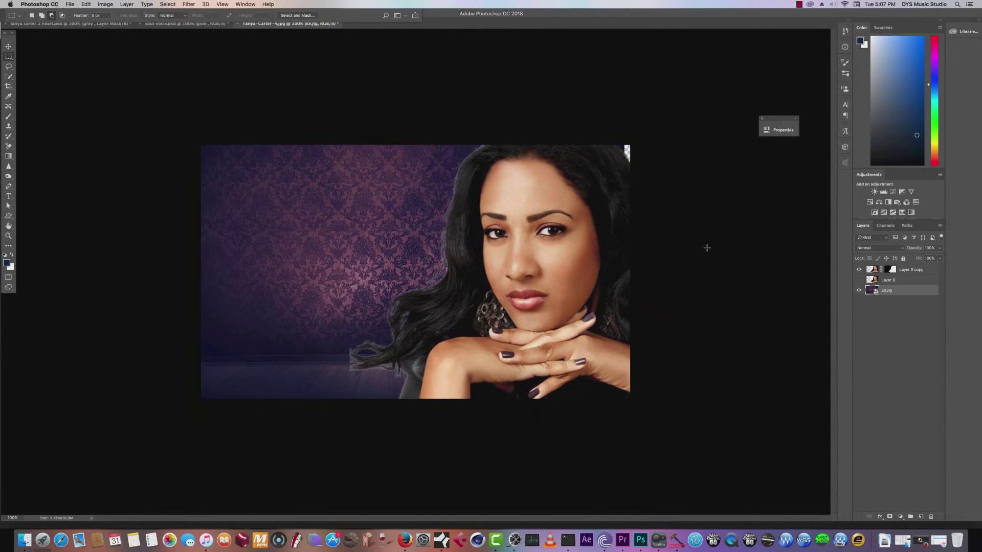
left_click(921, 517)
Step: Fill Layer 1 with a purple sampled from the wallpaper and move it beneath
left_click(84, 6)
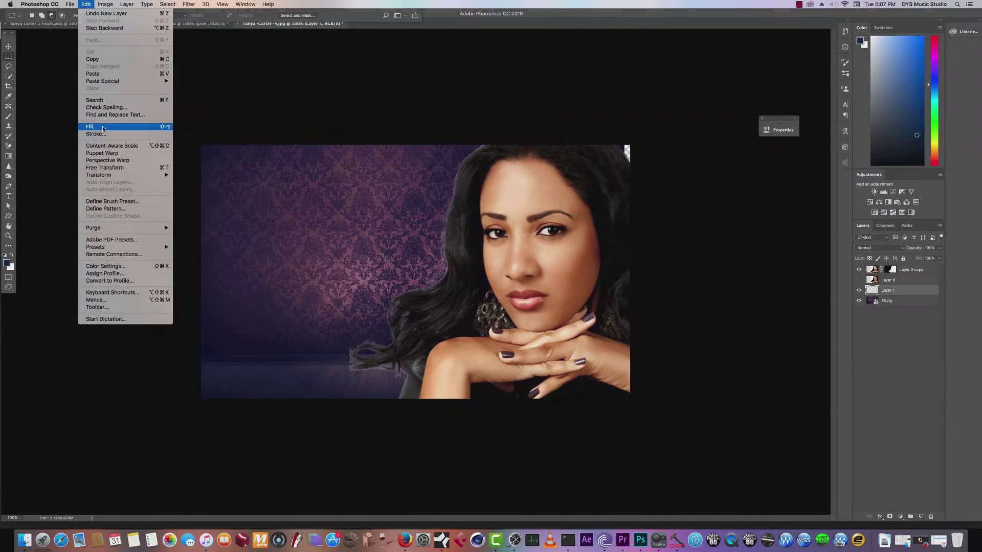
left_click(102, 126)
left_click(323, 207)
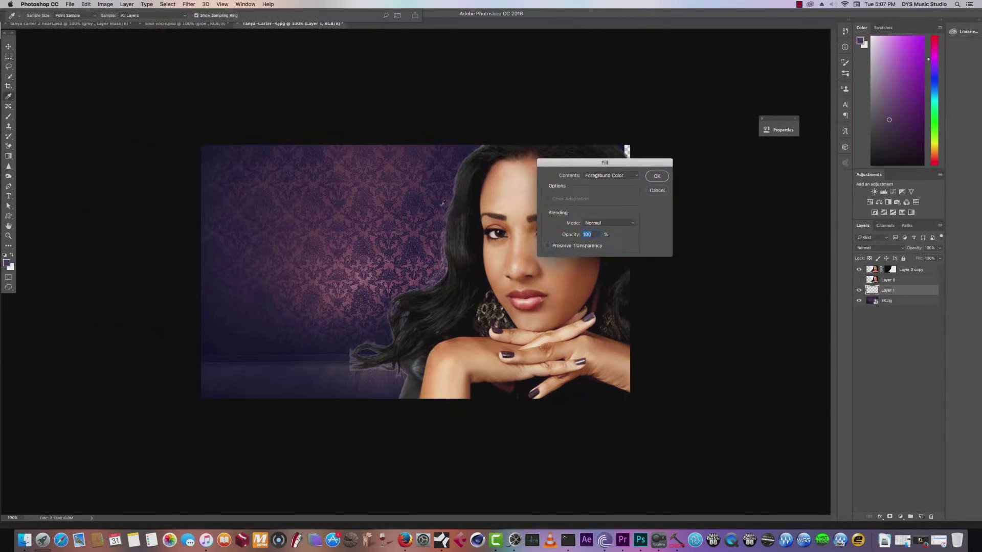
left_click(656, 177)
left_click_drag(897, 291, 878, 310)
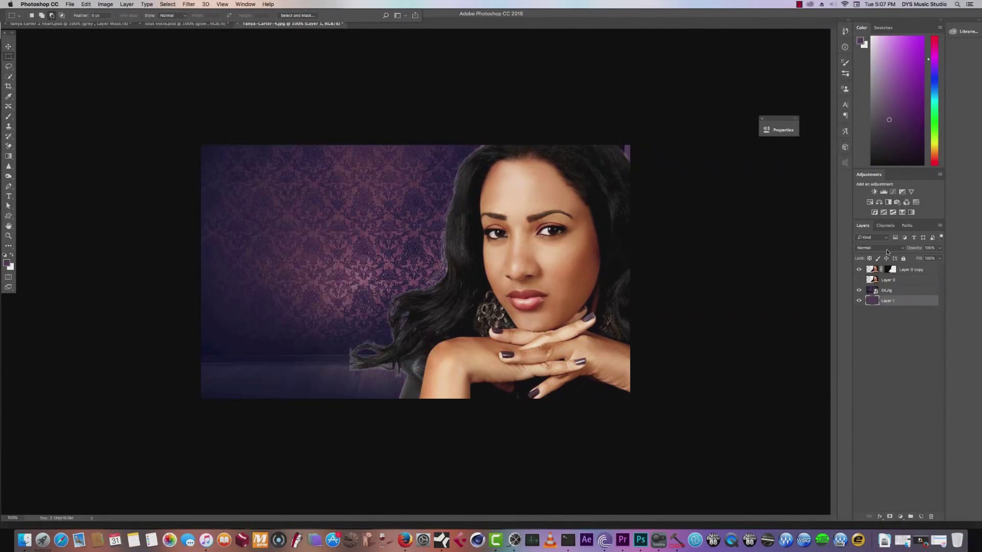
Step: Apply a 40.2 px Gaussian Blur to the purple layer and lower its fill to 34%
left_click(189, 5)
mouse_move(245, 95)
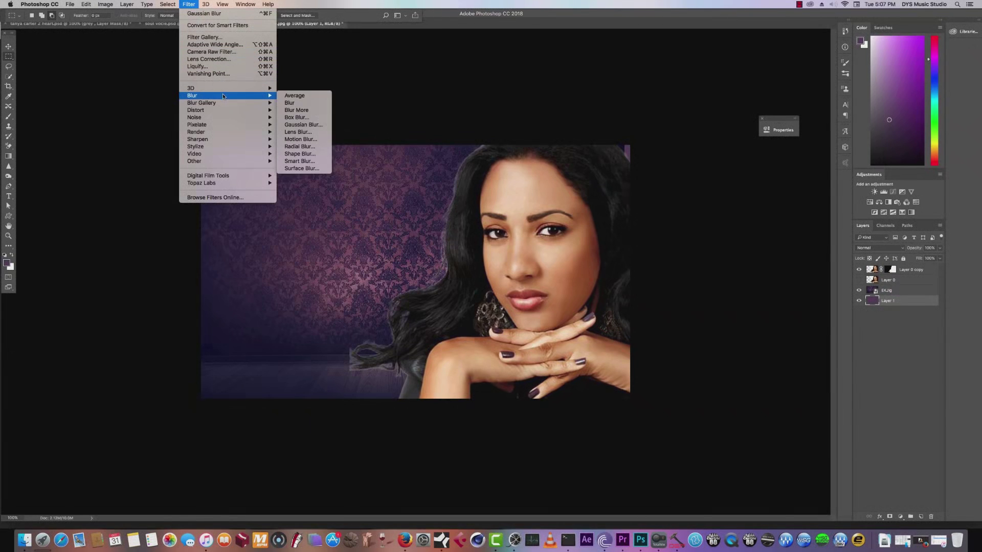
left_click(310, 126)
left_click(148, 239)
left_click(208, 135)
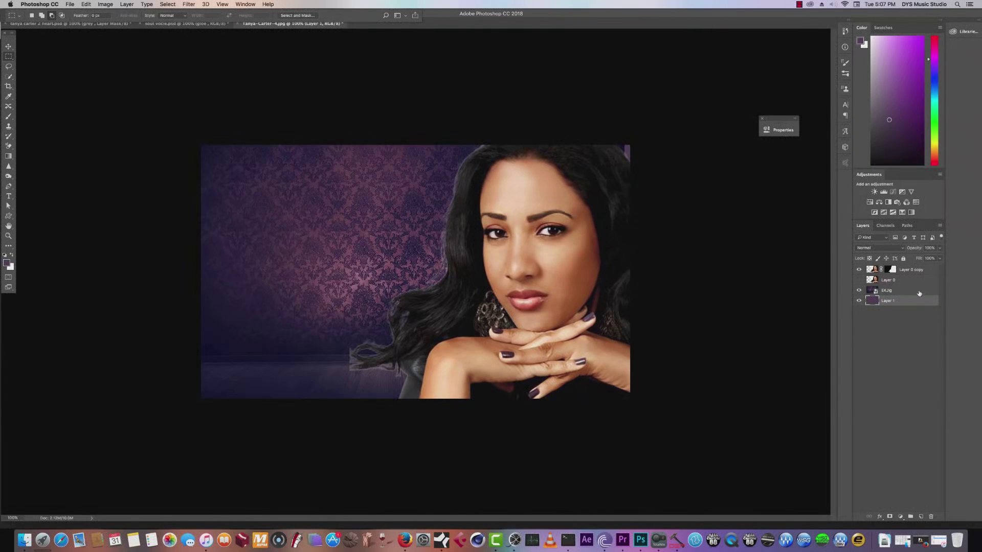
mouse_move(939, 260)
left_mouse_down()
mouse_move(916, 272)
mouse_move(952, 269)
left_mouse_up()
Step: Fill Layer 1 with black using Edit > Fill
left_click(87, 4)
left_click(92, 128)
left_click(609, 175)
left_click(601, 223)
left_click(657, 177)
Step: Nudge the damask wallpaper left three steps, commit, and check it with the portrait hidden
left_click(890, 292)
key("super+t")
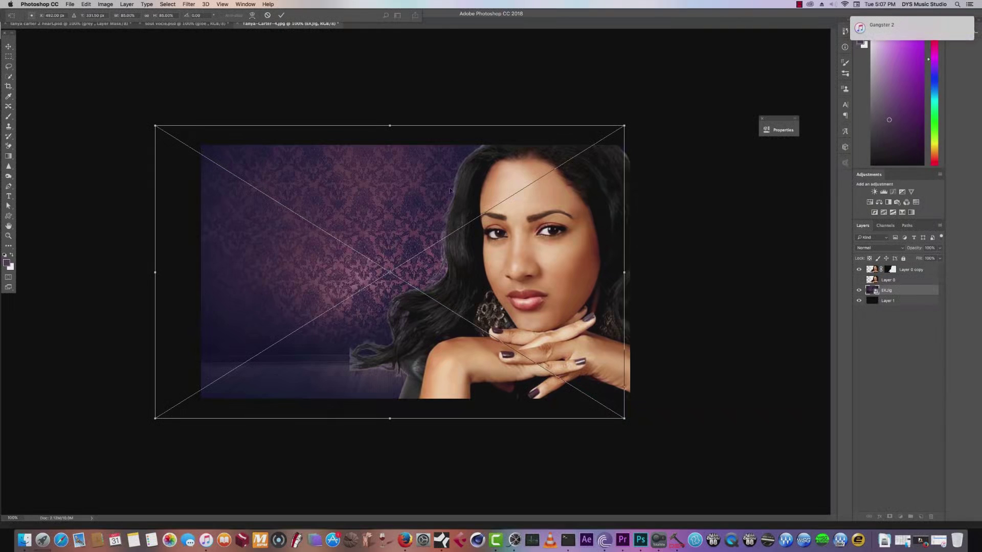
key("Left")
key("Left")
key("Left")
key("Left")
key("Left")
key("Left")
key("Left")
key("Left")
key("Left")
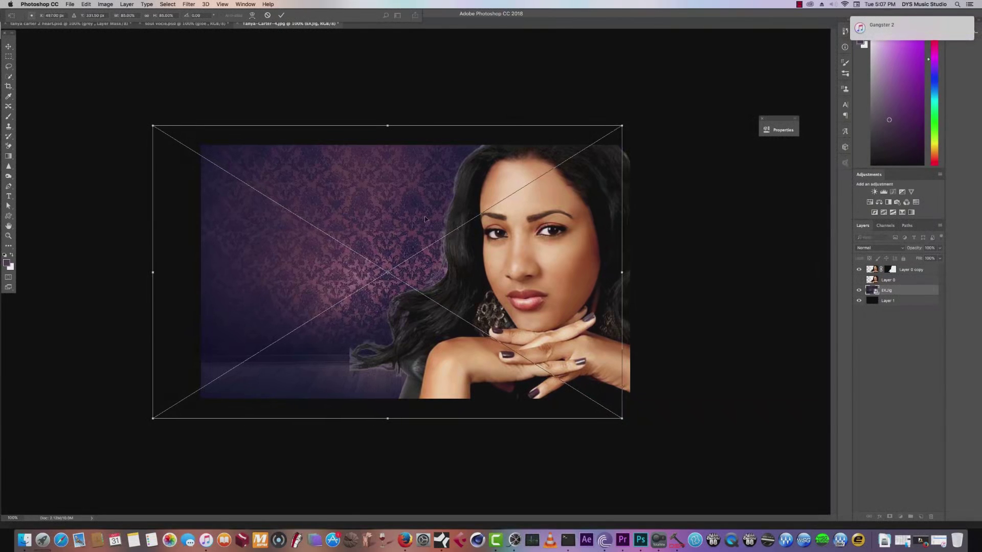
key("Left")
key("Left")
key("Left")
key("Left")
key("Left")
key("Left")
key("Left")
key("Left")
key("Left")
key("Left")
key("Left")
key("Left")
key("Left")
key("Left")
key("Left")
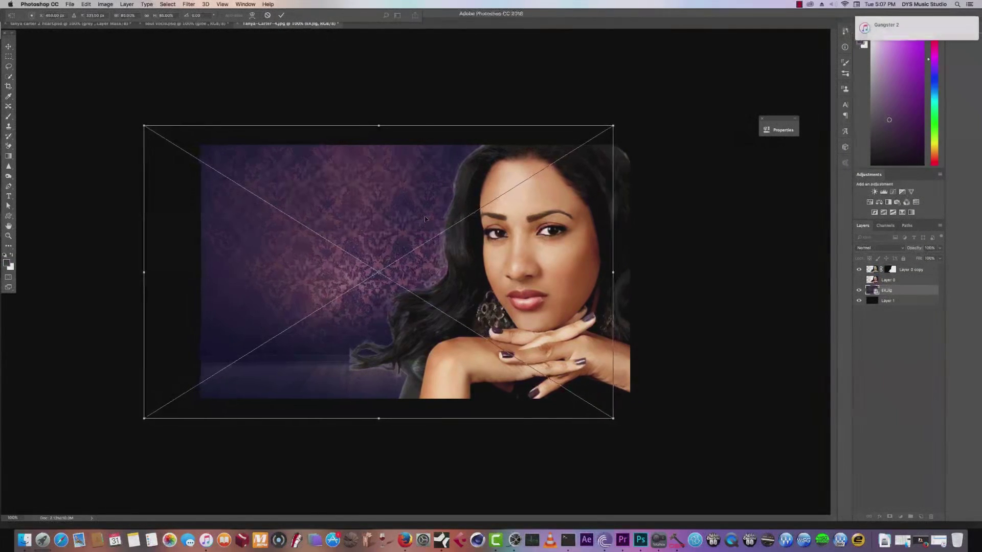
key("Left")
key("Left")
key("Left")
key("Left")
key("Left")
key("Left")
key("Left")
key("Left")
key("Left")
key("Left")
key("Left")
key("Left")
left_click(281, 15)
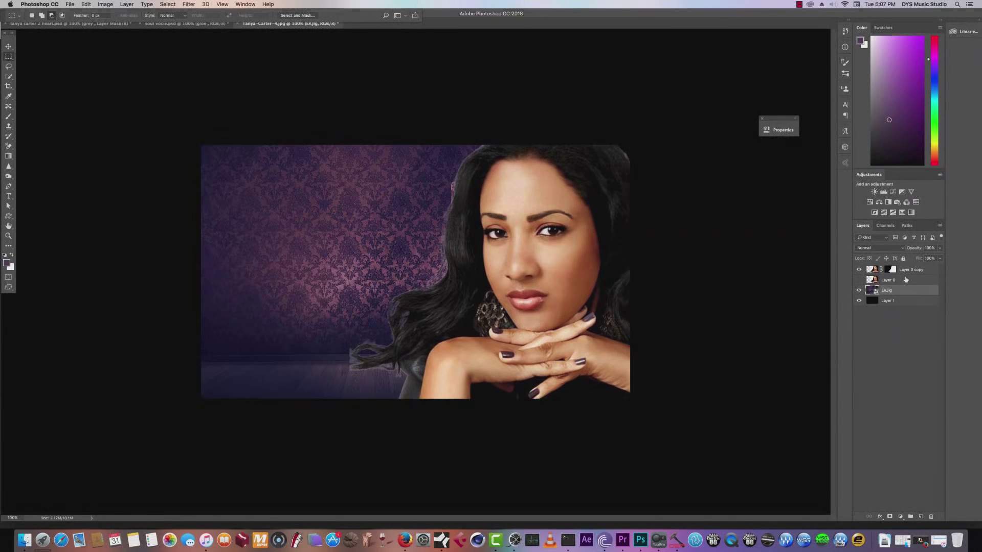
left_click(859, 270)
left_click(859, 269)
Step: Target the portrait's pixels and remove the white fringe via Layer > Matting
left_click(894, 269)
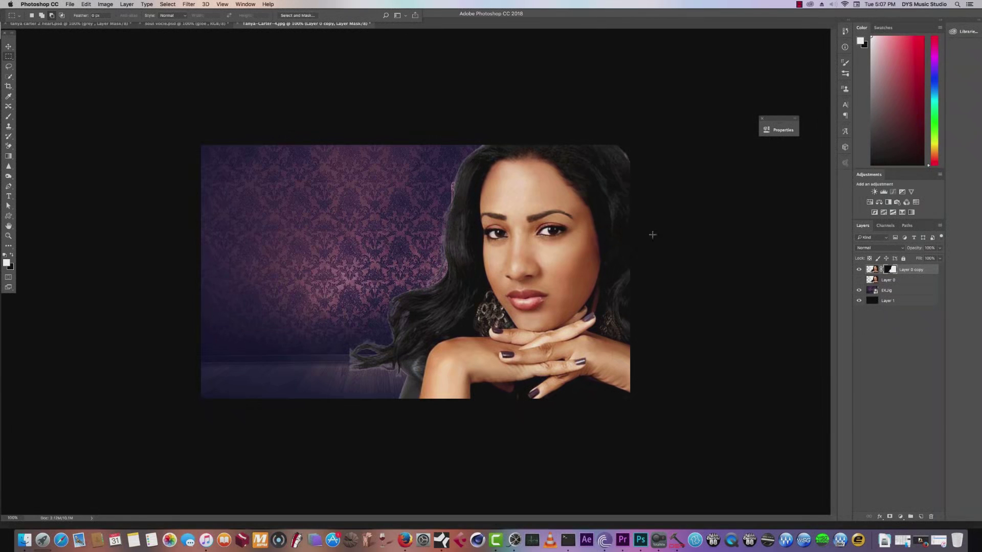
left_click(126, 5)
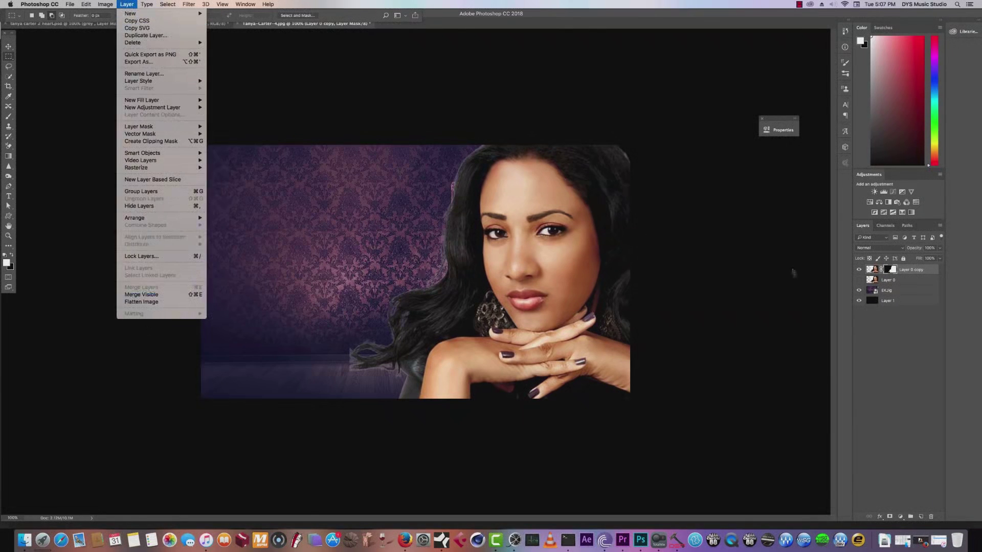
left_click(872, 271)
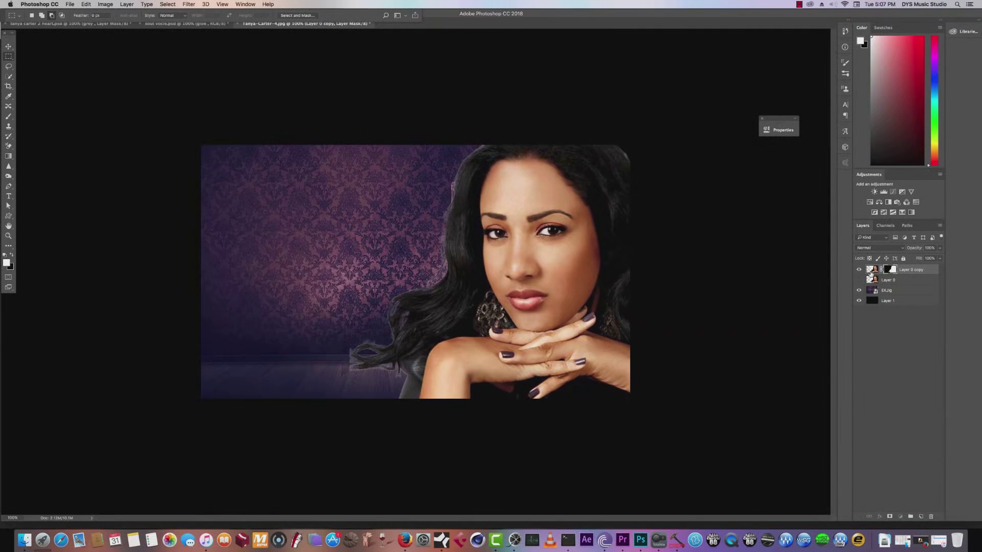
left_click(872, 271)
left_click(127, 4)
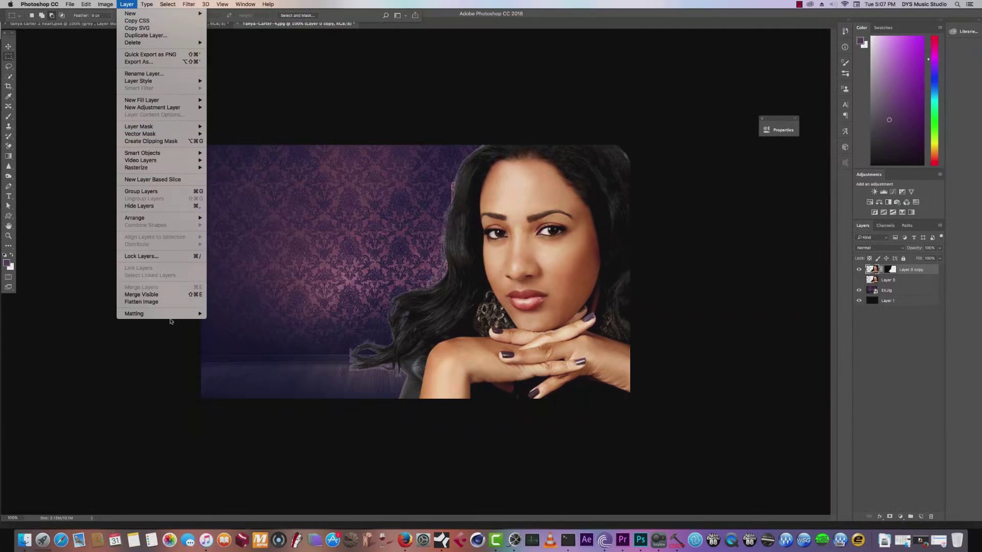
mouse_move(169, 313)
left_click(236, 335)
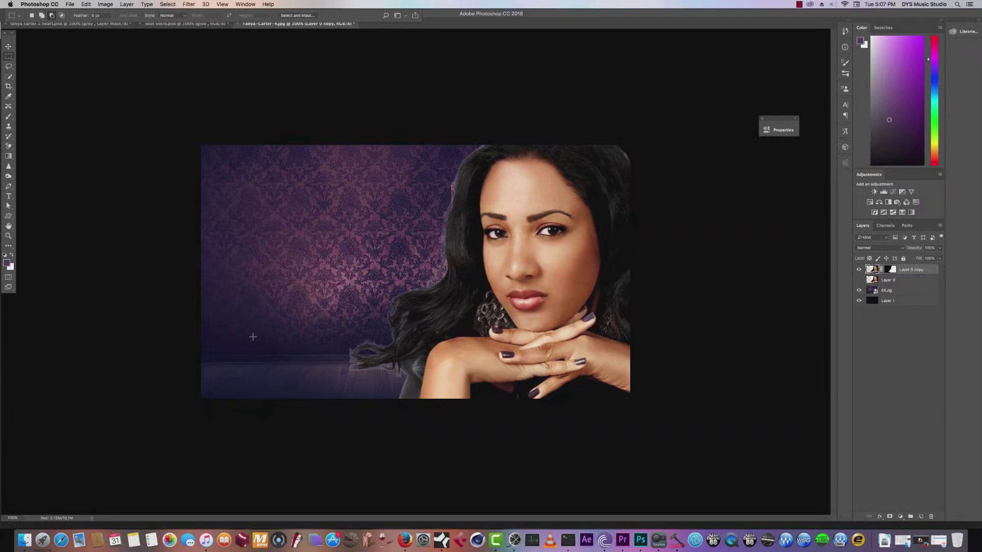
Step: Apply Matting > Color Decontaminate at about 56%, then reselect the layer mask
left_click(127, 5)
mouse_move(169, 314)
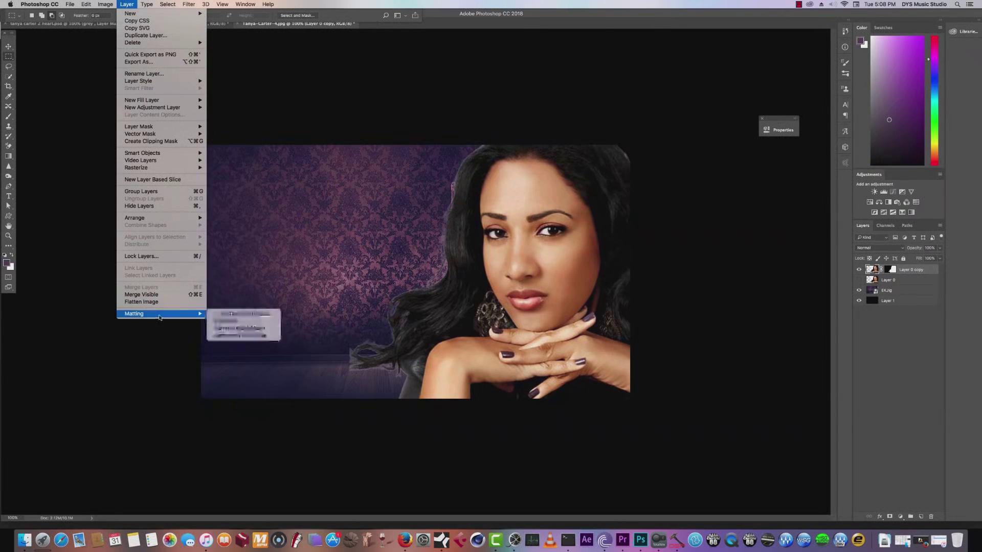
left_click(232, 314)
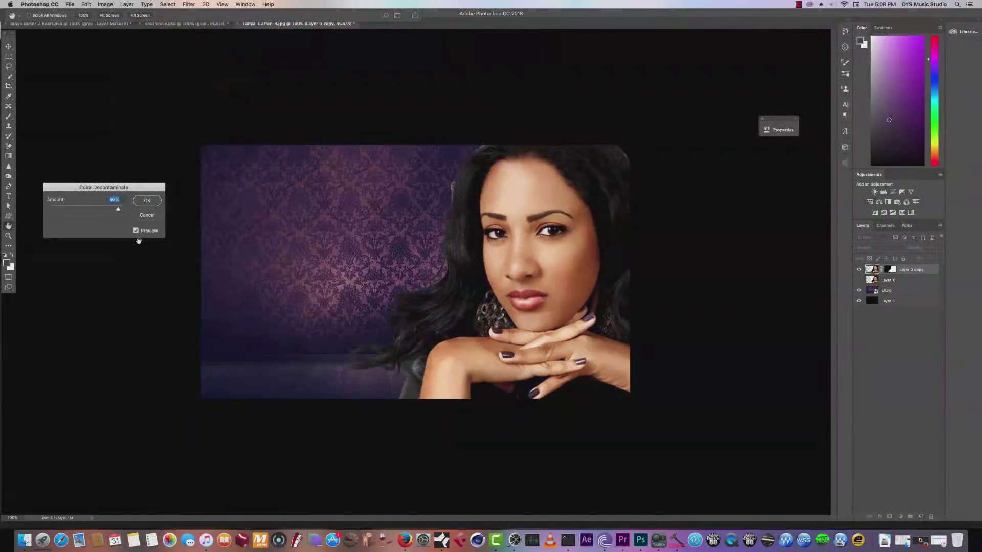
mouse_move(118, 210)
left_mouse_down()
mouse_move(94, 210)
mouse_move(103, 214)
left_mouse_up()
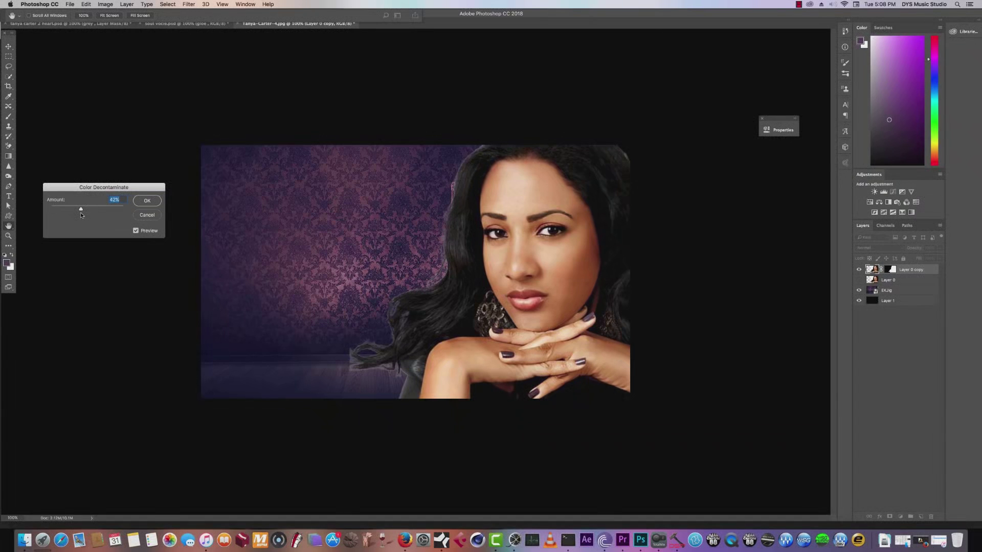
left_click_drag(89, 213, 102, 210)
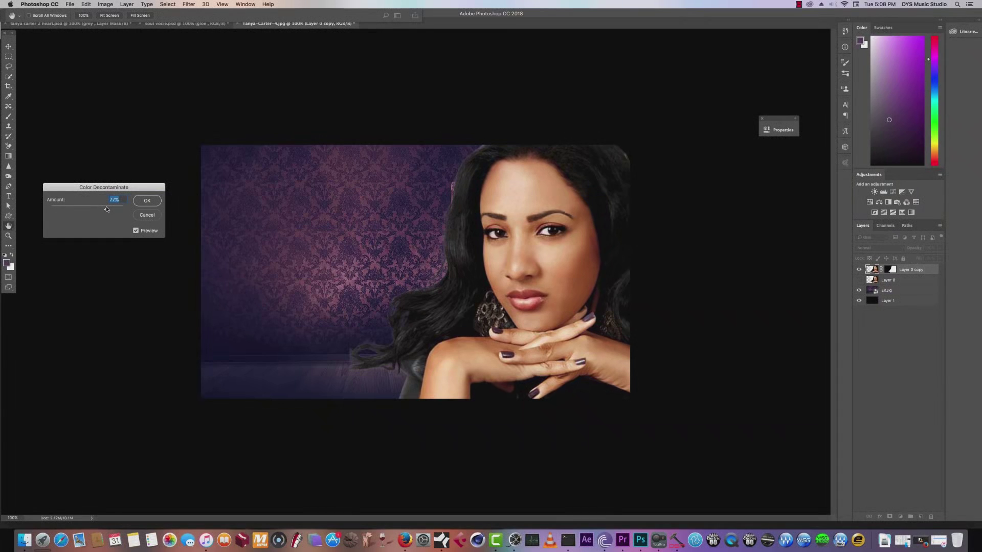
left_click(147, 204)
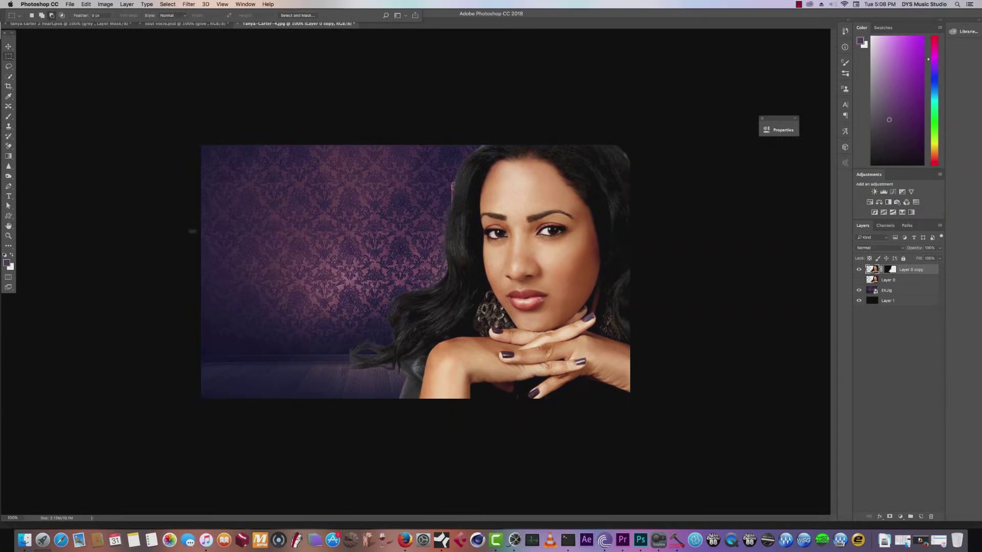
left_click(891, 271)
Step: Target the portrait's layer mask, take the Brush tool at 175 px, and show the brush tip settings
left_click(13, 114)
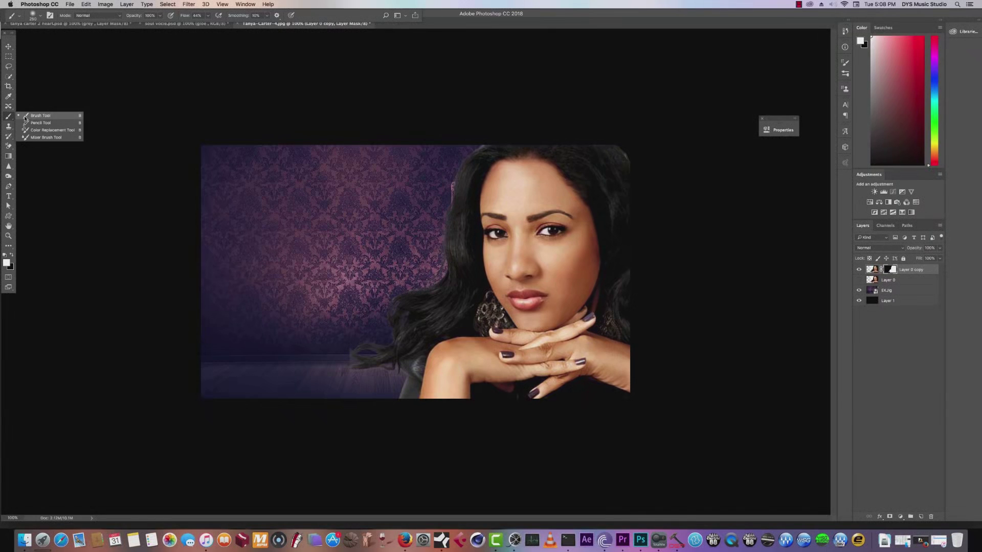
key("bracketleft")
key("bracketleft")
key("bracketleft")
key("bracketleft")
key("bracketleft")
key("bracketleft")
key("bracketleft")
key("bracketleft")
key("bracketleft")
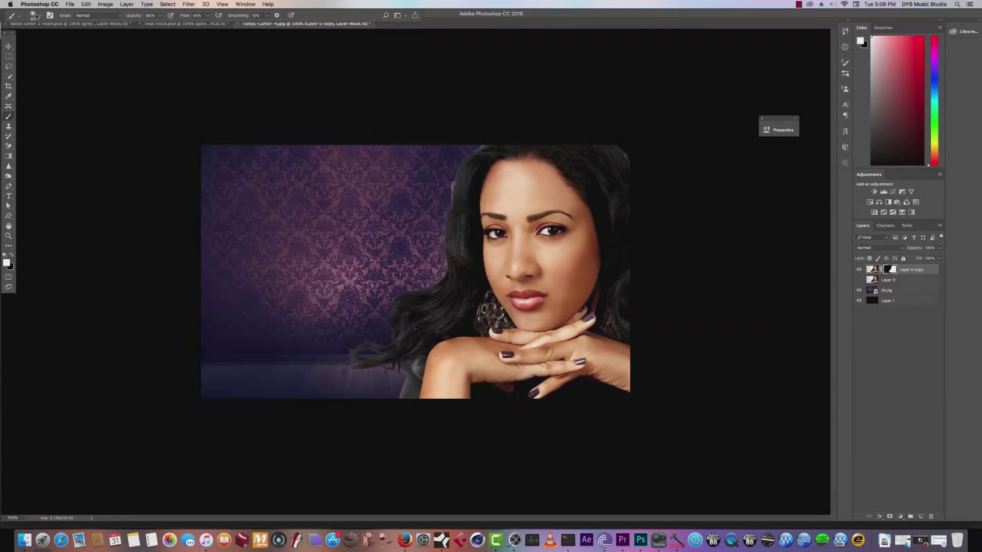
left_click(845, 75)
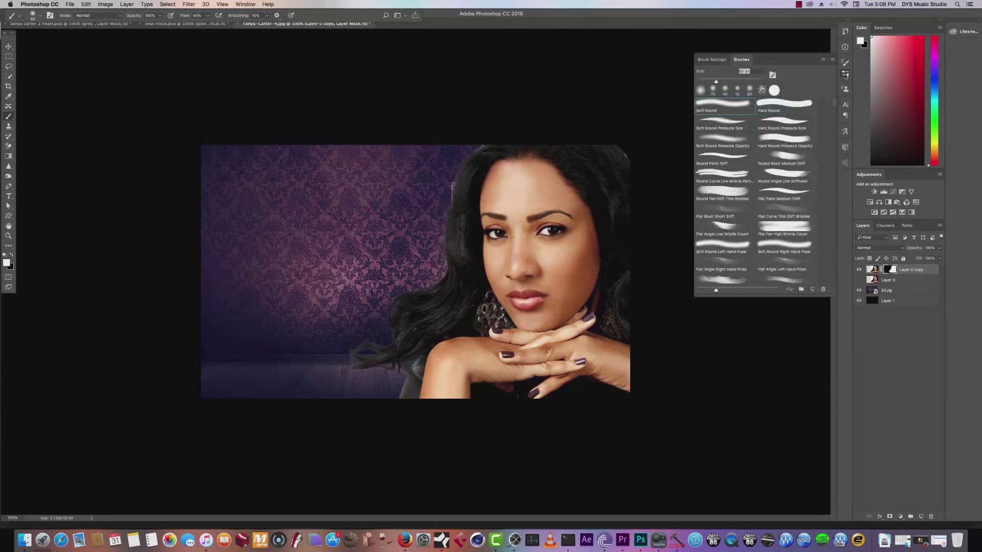
left_click(711, 60)
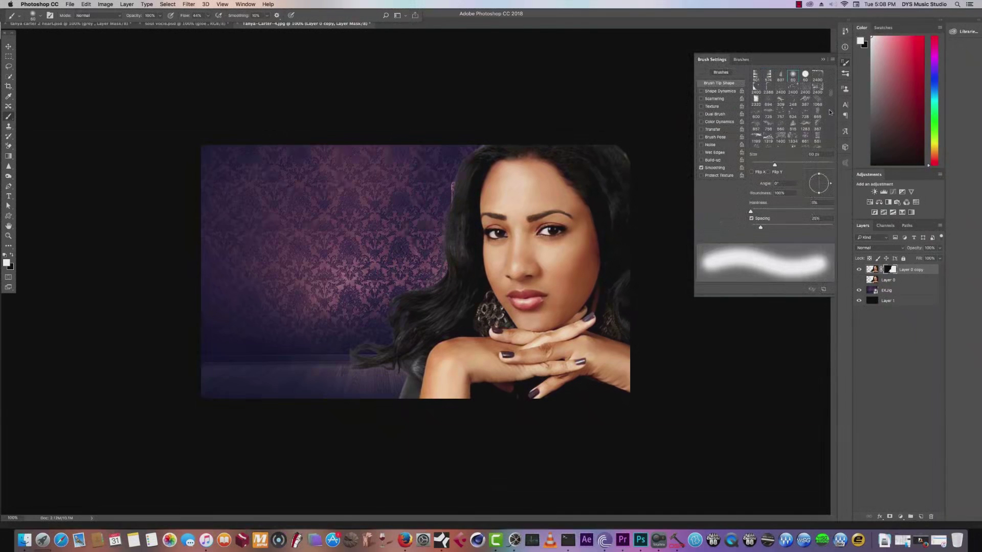
scroll(833, 91, "down", 3)
scroll(833, 91, "down", 5)
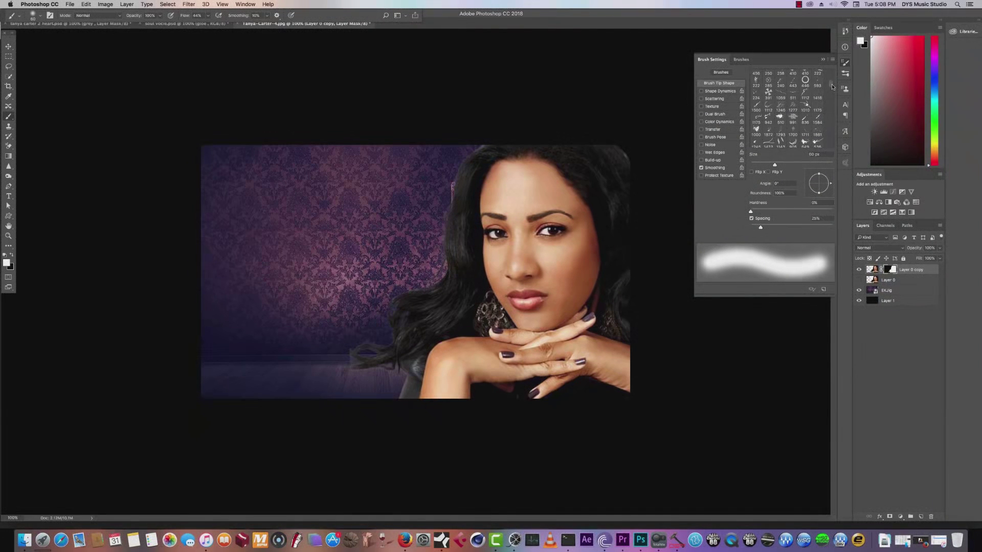
scroll(832, 80, "up", 5)
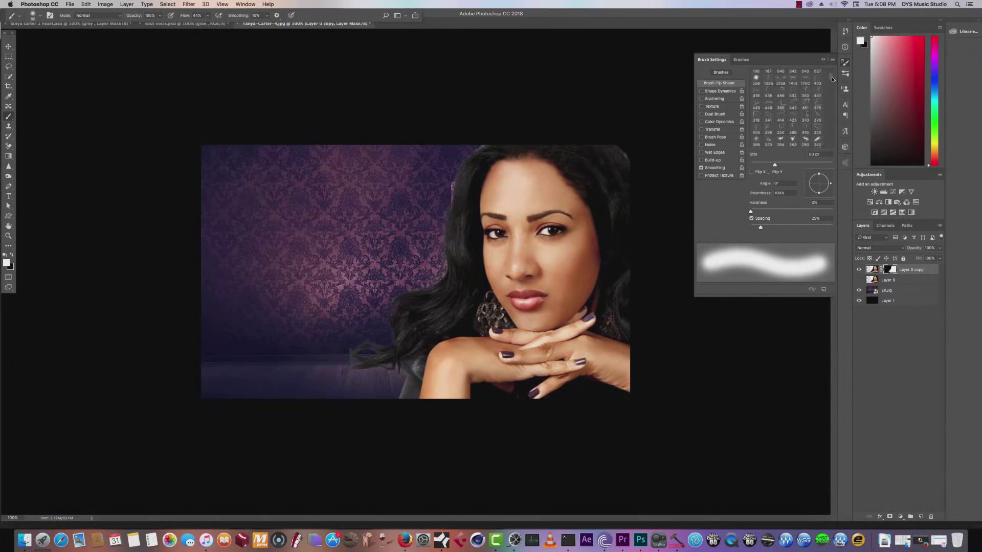
Step: Save the 399 px sampled hair-strand tip as a new brush and shrink it to about 250 px
left_click(780, 123)
left_click(823, 289)
key("Return")
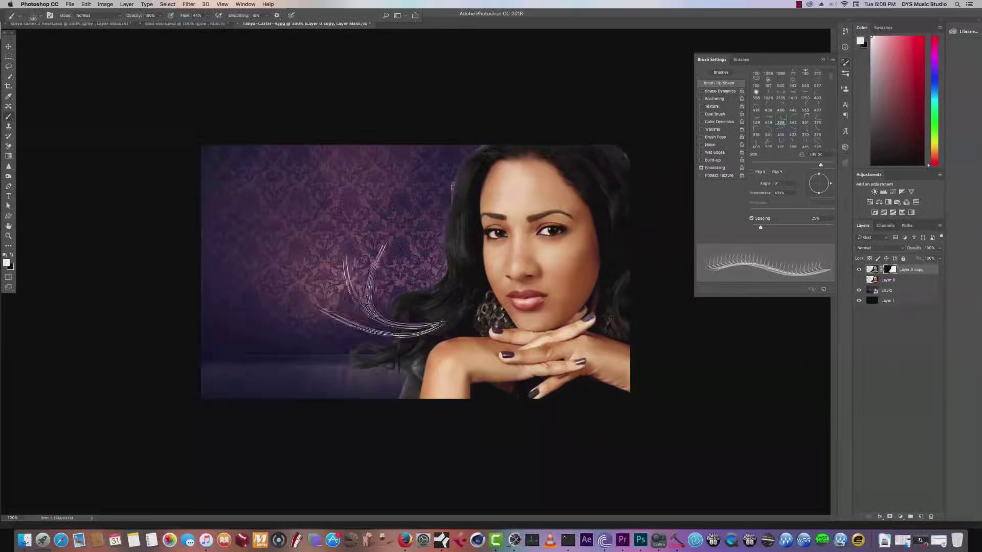
key("bracketleft")
key("bracketleft")
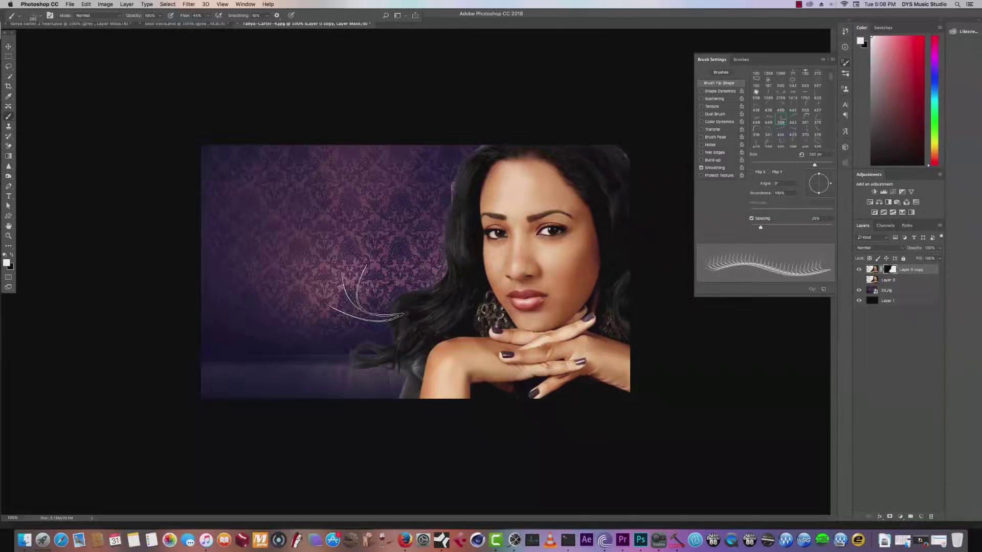
key("bracketleft")
key("bracketleft")
key("bracketleft")
key("bracketleft")
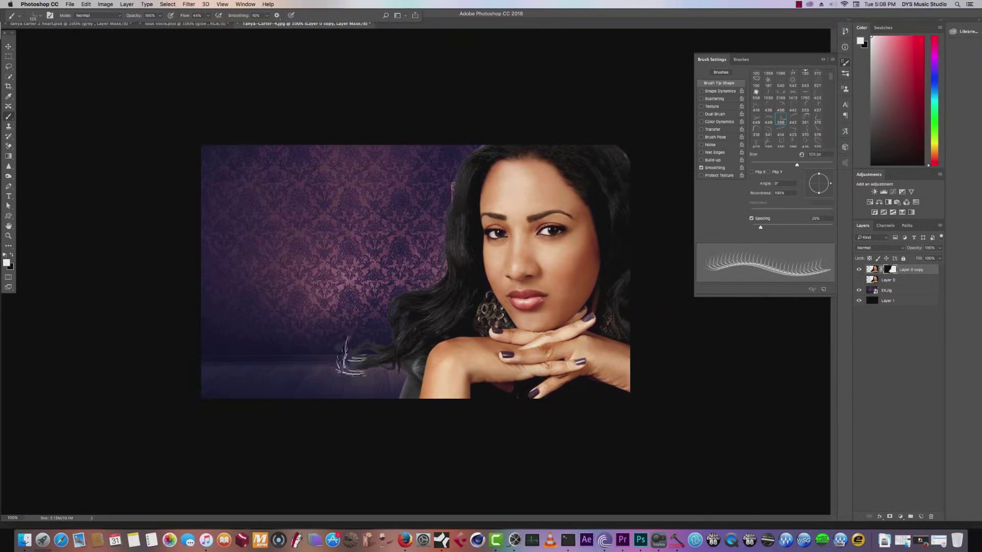
Step: Switch the foreground to black and choose the Soft Round brush preset
key("x")
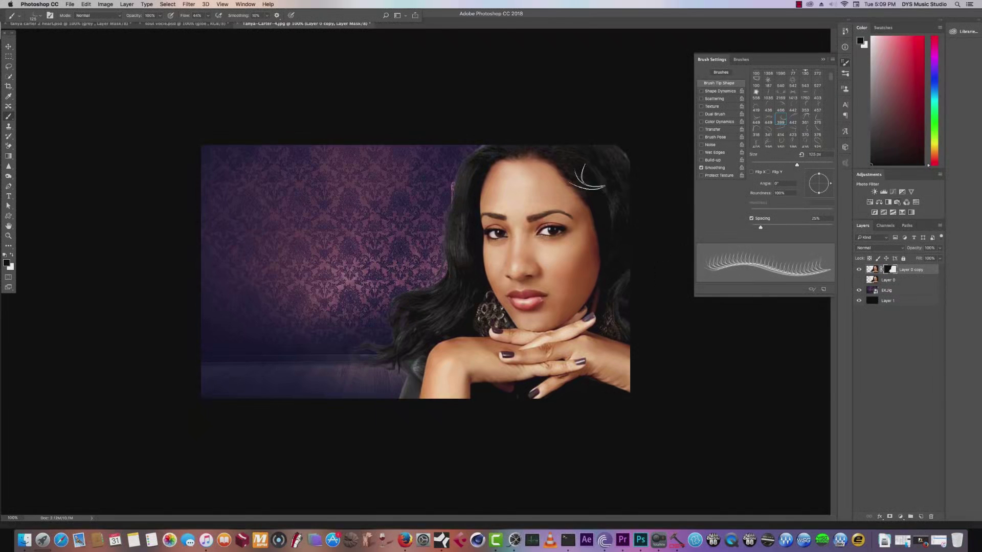
left_click(37, 18)
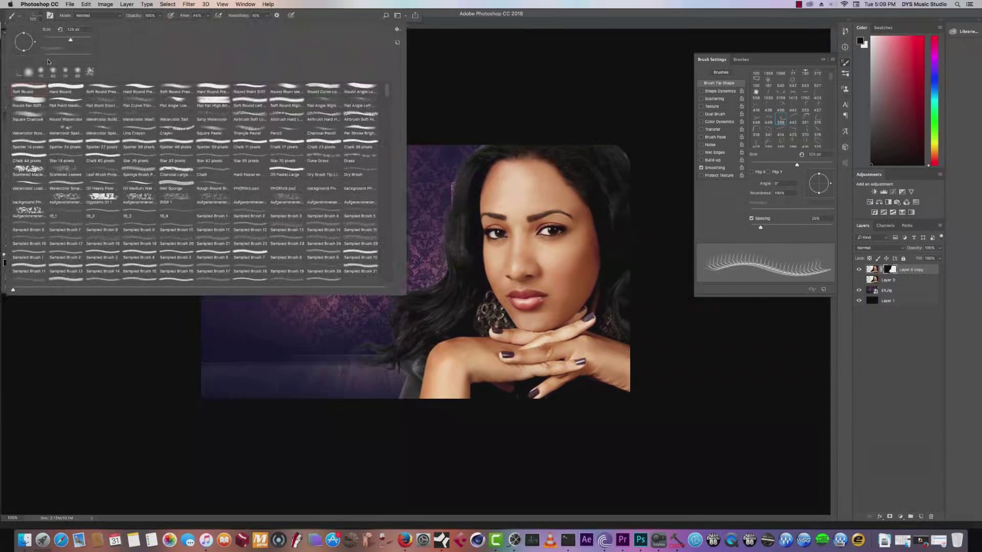
double_click(31, 73)
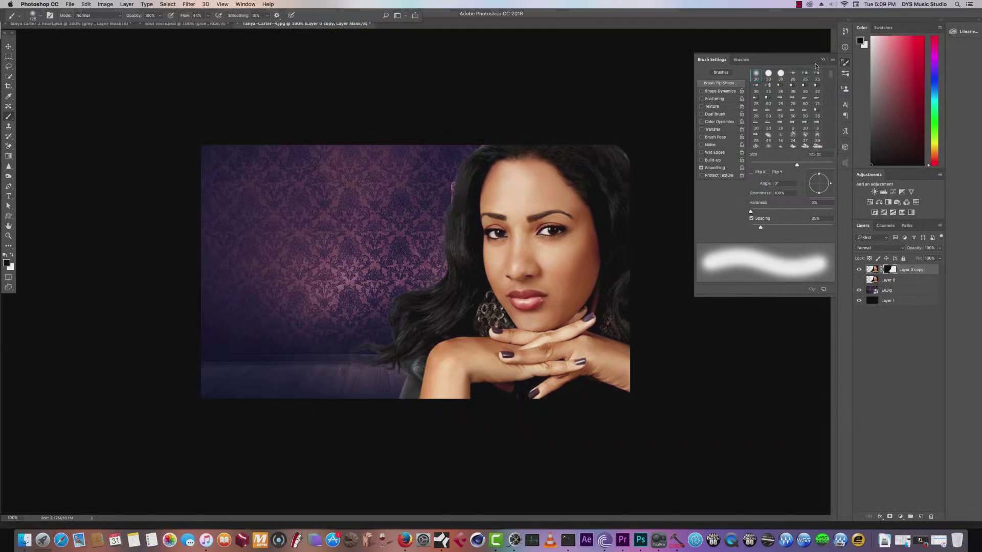
left_click(822, 60)
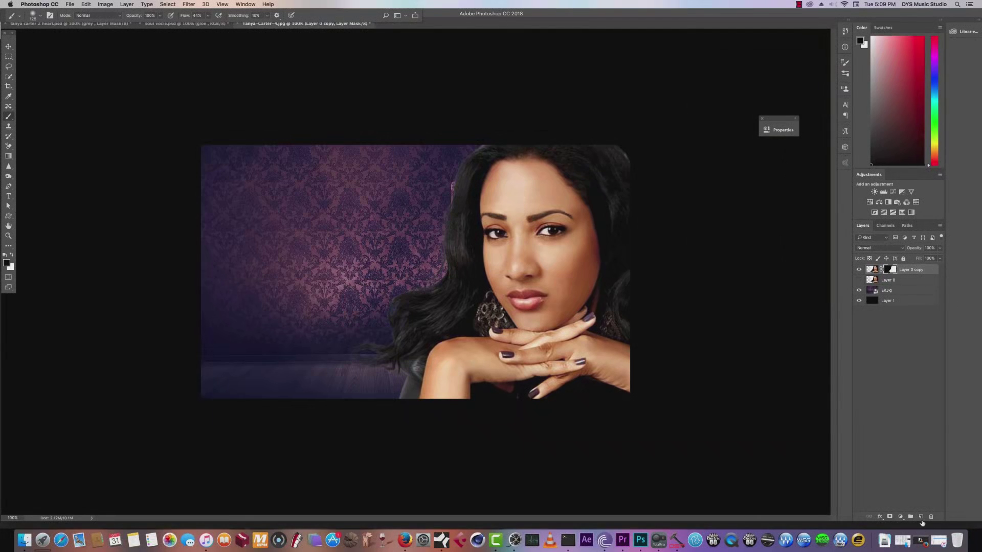
Step: Add a new layer named 'hiar' on top and fill it with black
left_click(922, 518)
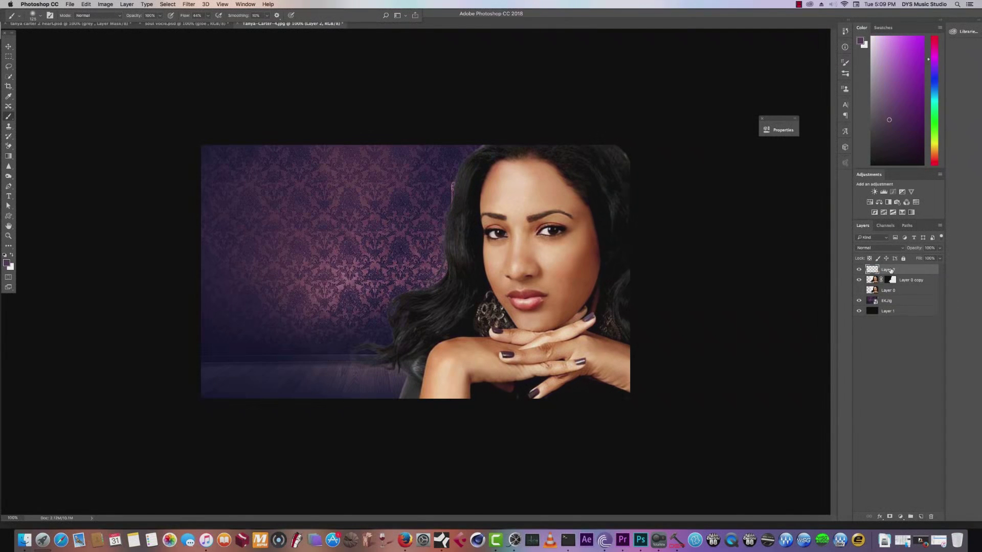
key("Return")
left_click(86, 4)
left_click(94, 127)
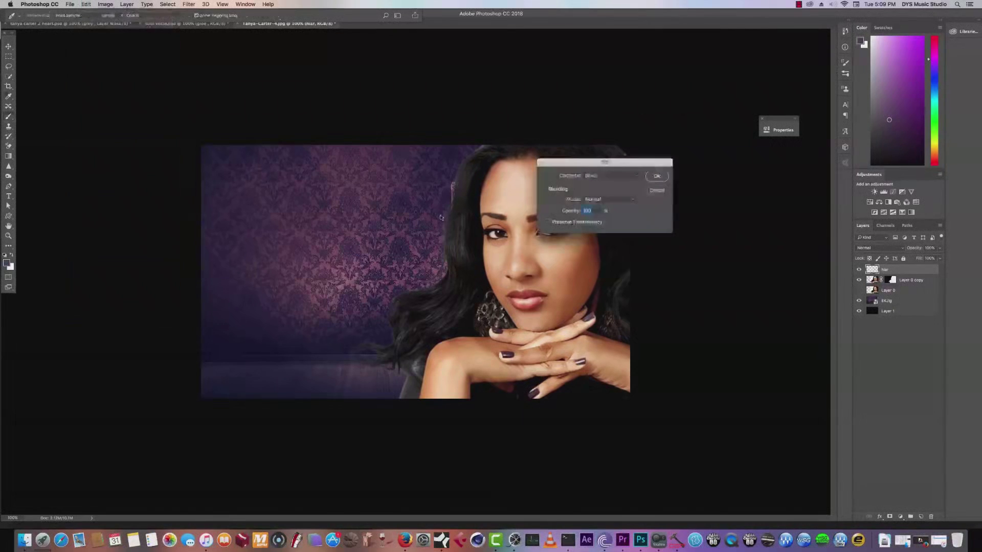
left_click(656, 176)
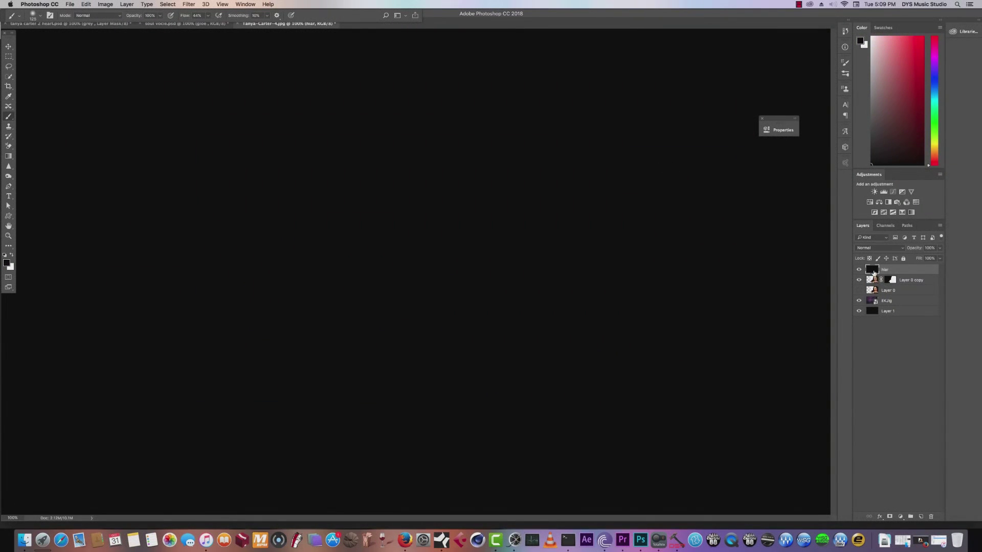
Step: Mask the hiar layer and paint white at brush size 80 along the left hair edge
left_click(890, 517, "alt")
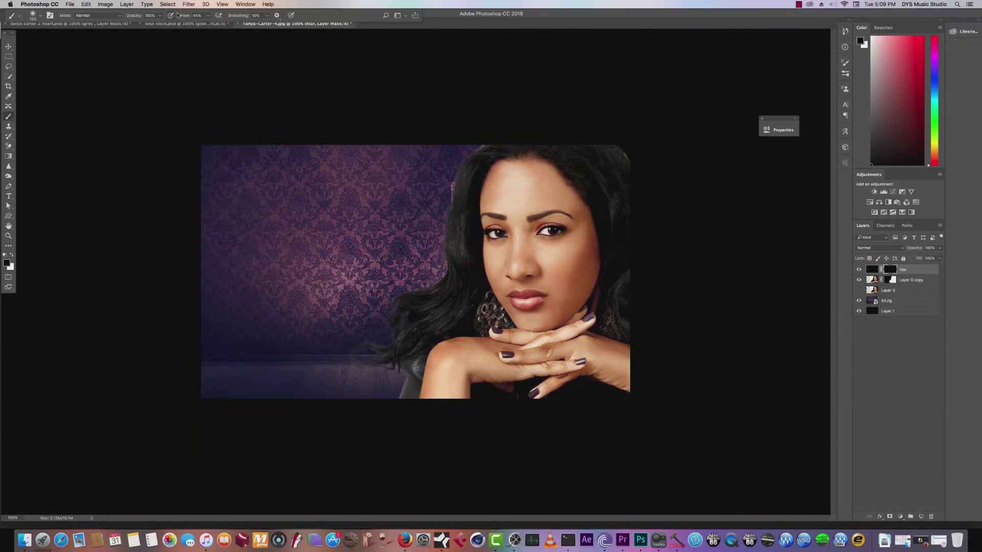
key("x")
right_click(921, 274)
left_click(916, 341)
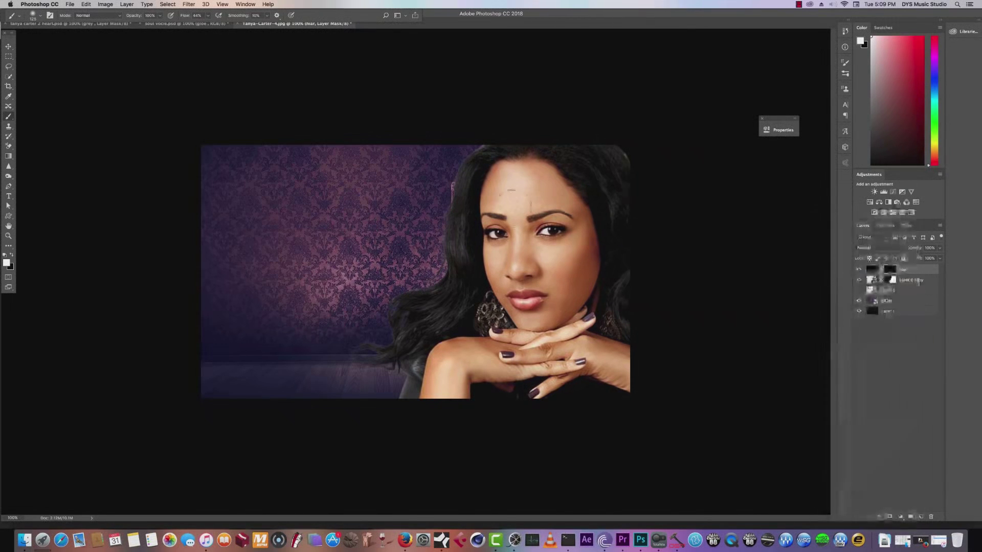
left_click(462, 170)
key("bracketleft")
key("bracketleft")
key("bracketleft")
mouse_move(429, 170)
left_mouse_down()
mouse_move(454, 211)
mouse_move(456, 267)
mouse_move(436, 295)
mouse_move(400, 307)
mouse_move(402, 298)
mouse_move(371, 369)
mouse_move(424, 357)
mouse_move(410, 393)
mouse_move(420, 369)
left_mouse_up()
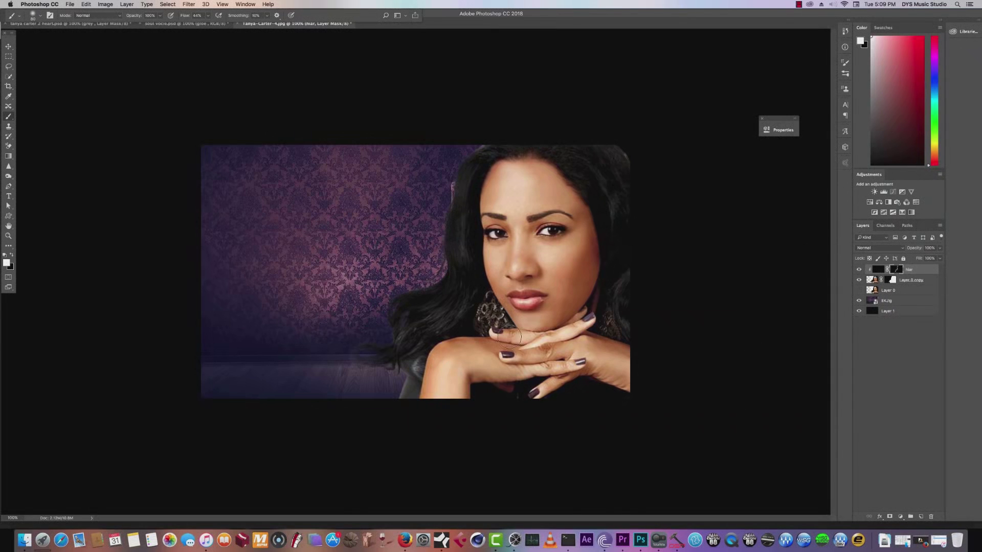
mouse_move(388, 352)
left_mouse_down()
mouse_move(404, 369)
mouse_move(385, 411)
mouse_move(397, 341)
mouse_move(341, 372)
mouse_move(383, 361)
left_mouse_up()
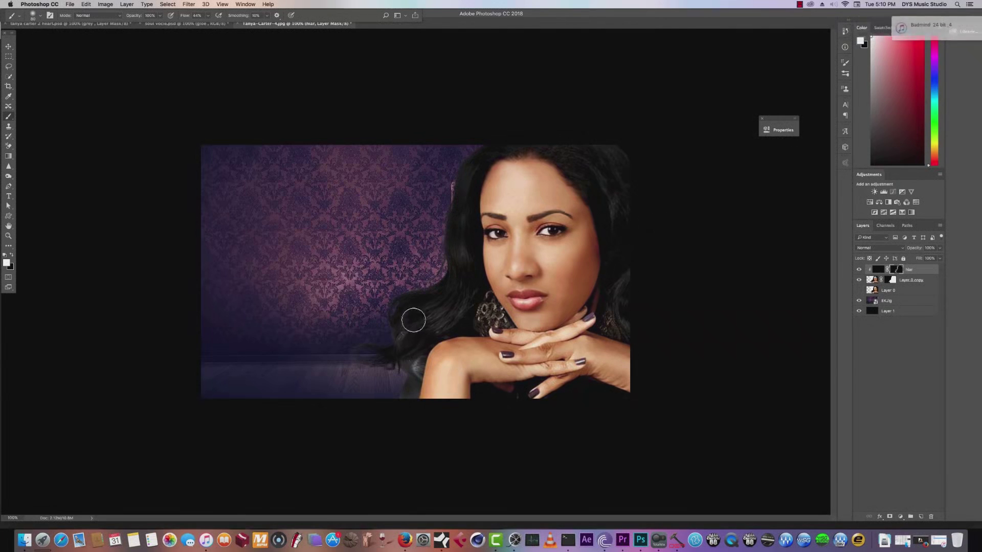
Step: Apply Levels to the EK.jpg wallpaper with midtones 1.04 and white point 237
left_click(872, 300)
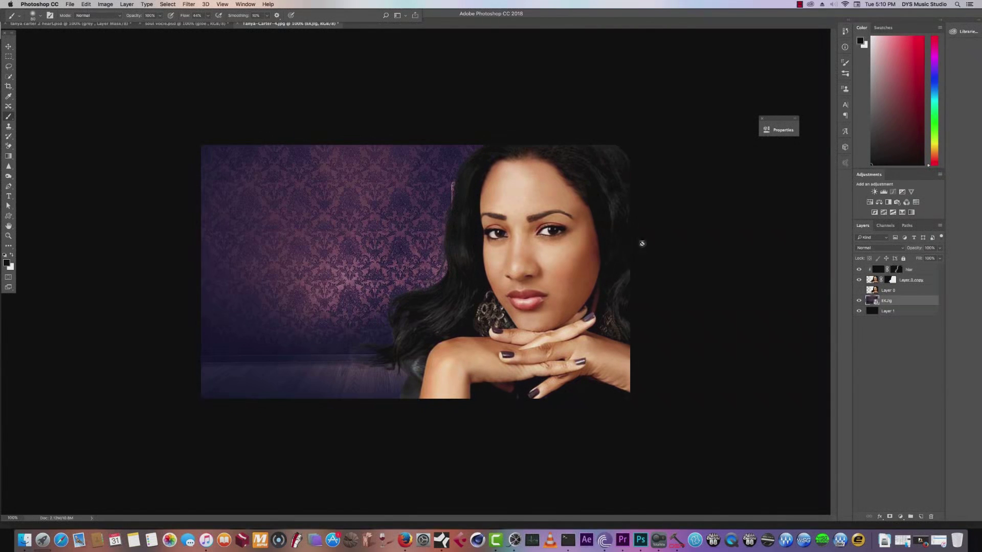
left_click(106, 5)
mouse_move(123, 25)
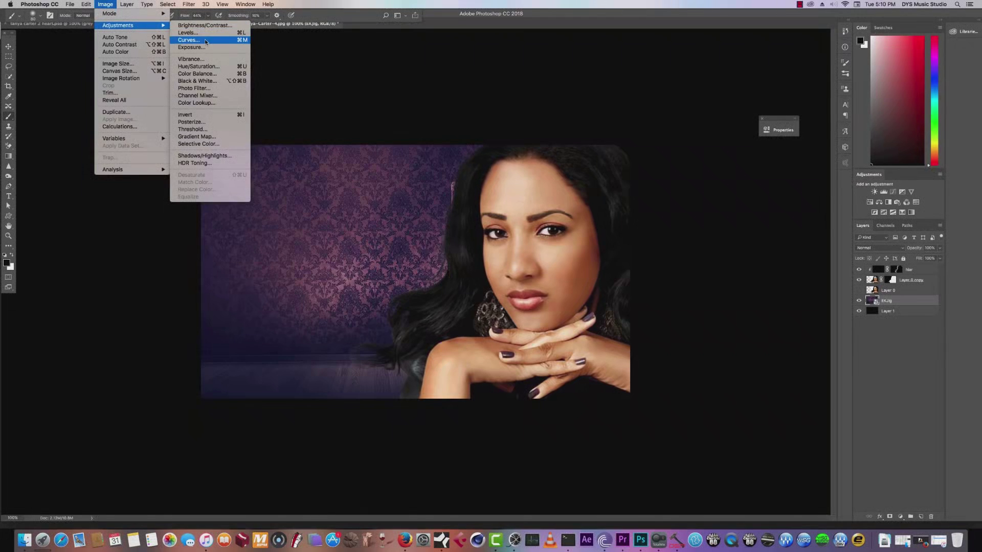
key("Return")
left_click_drag(131, 239, 184, 238)
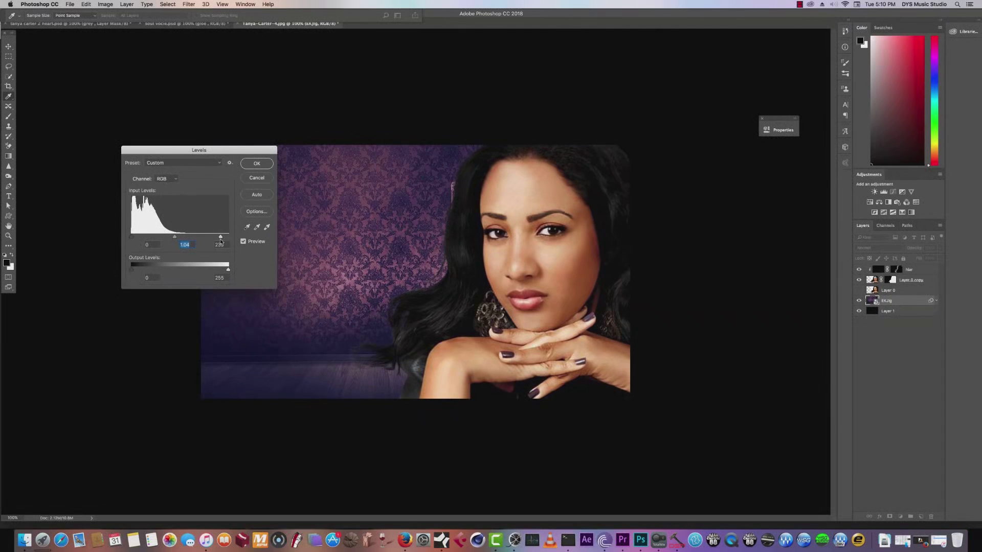
left_click(221, 242)
key("Return")
left_click(872, 281)
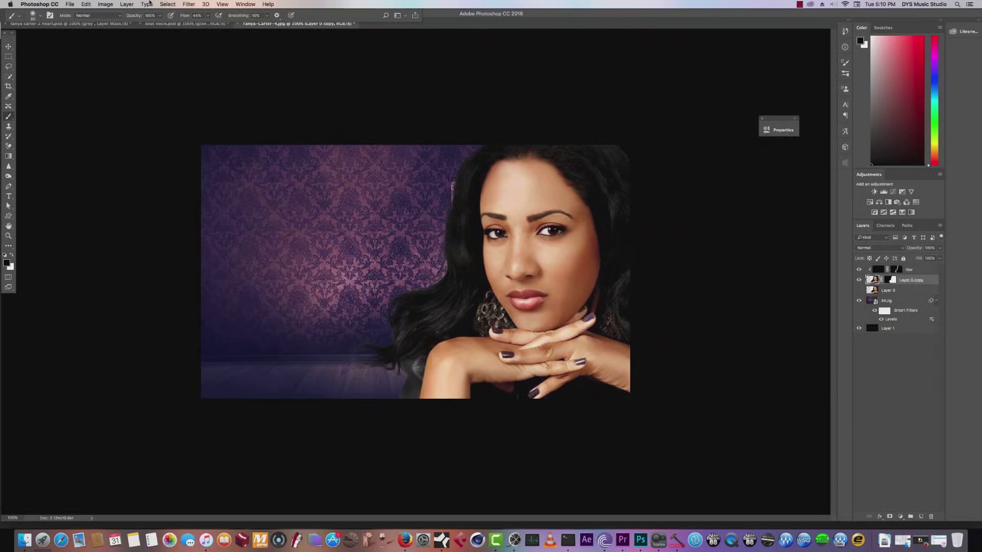
left_click(188, 4)
Step: Duplicate the portrait as Layer 0 copy 2, hide it, and select Layer 0 copy
left_click(595, 201)
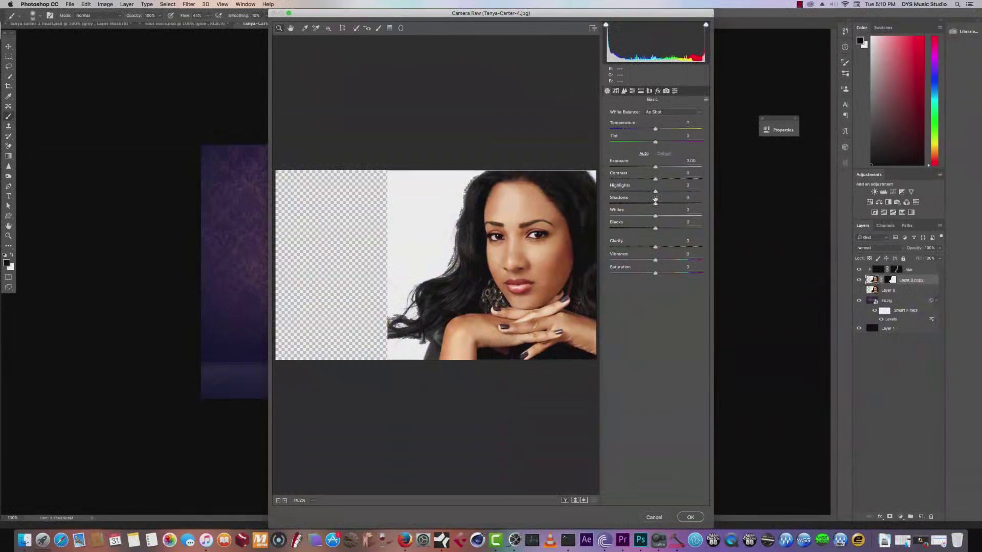
left_click_drag(656, 192, 640, 194)
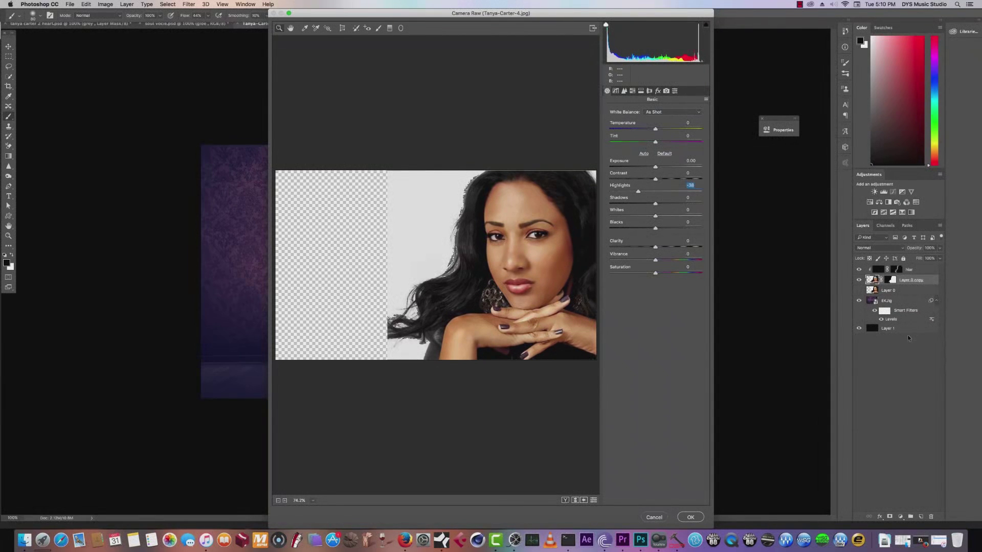
left_click(654, 517)
left_click(859, 291)
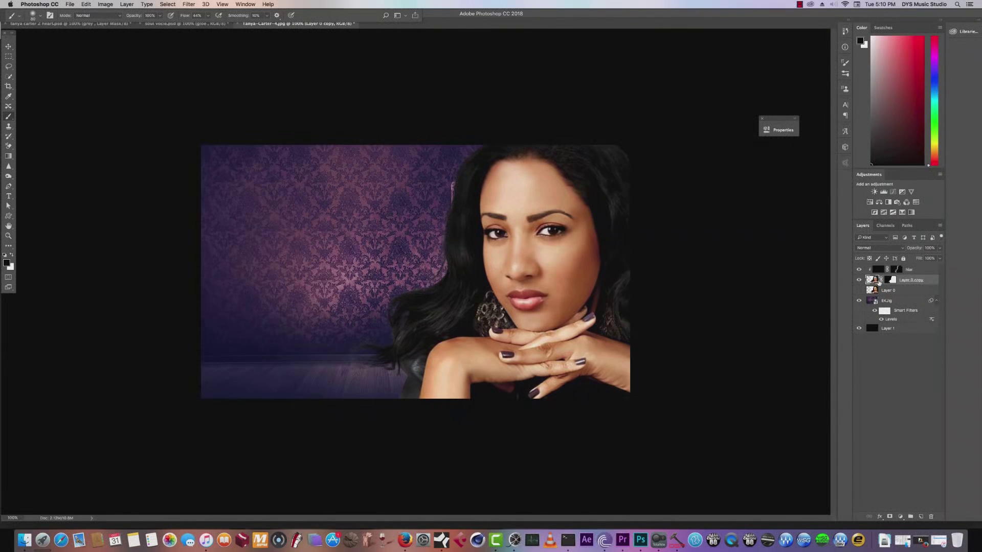
key("super+j")
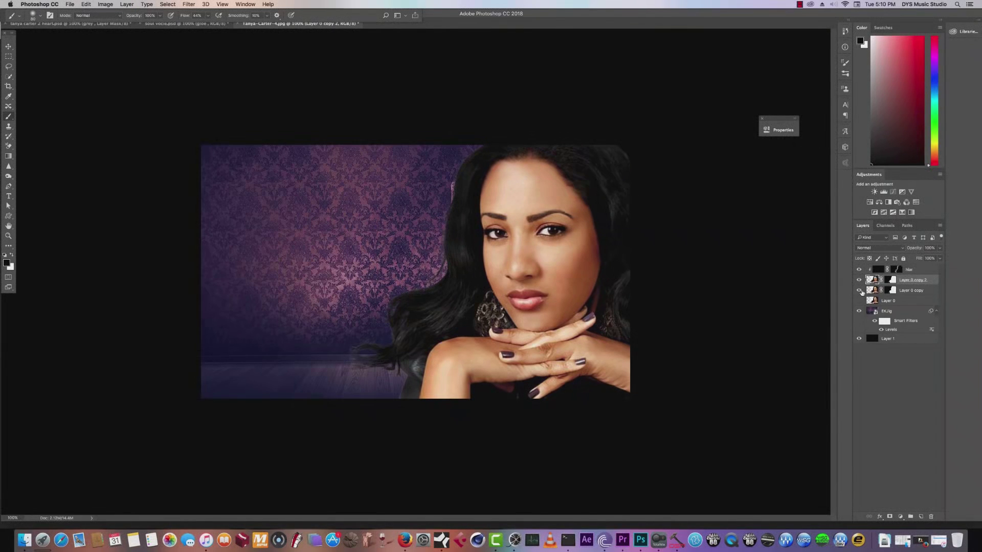
left_click(869, 291)
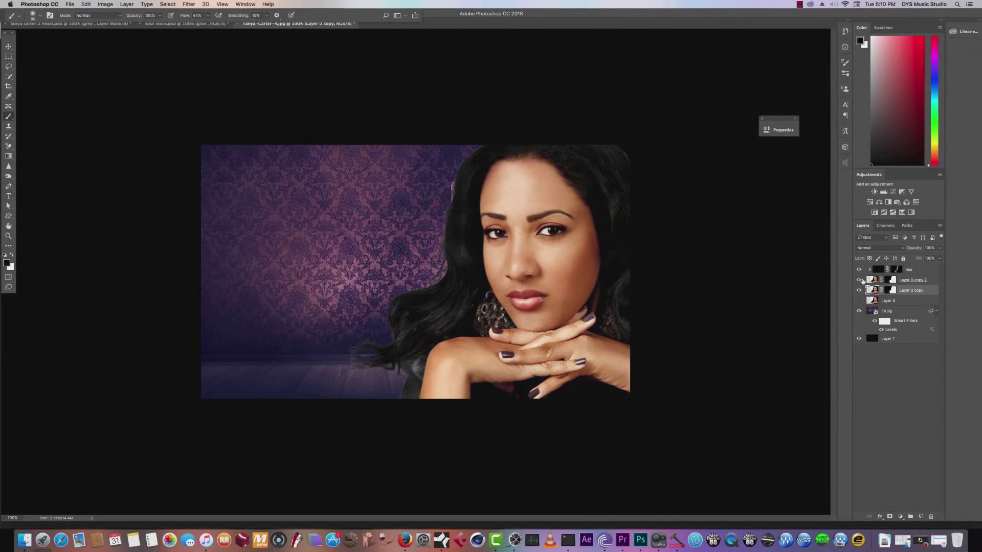
left_click(860, 281)
Step: In Camera Raw, set Highlights -85, Shadows +37, Contrast +23 and raise Blacks
left_click(197, 6)
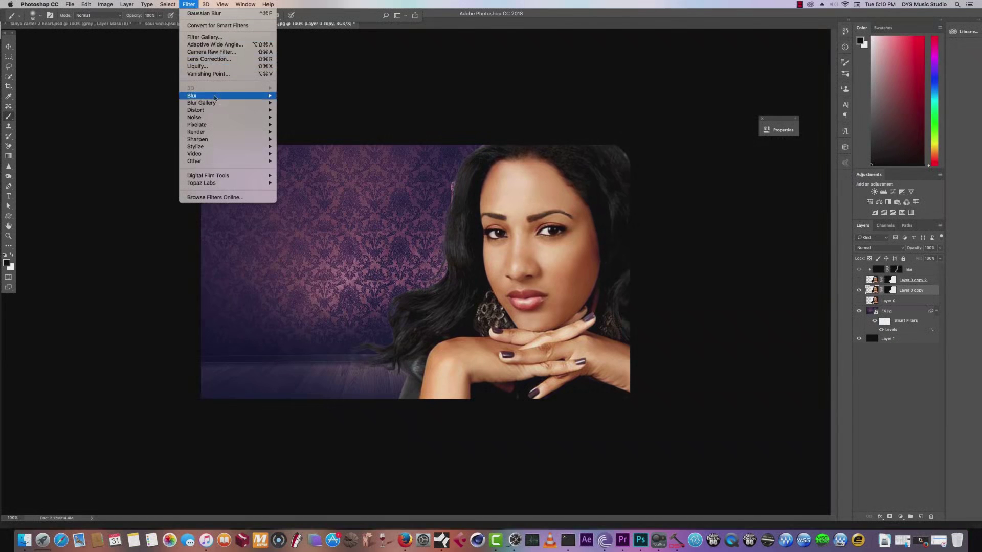
left_click(220, 52)
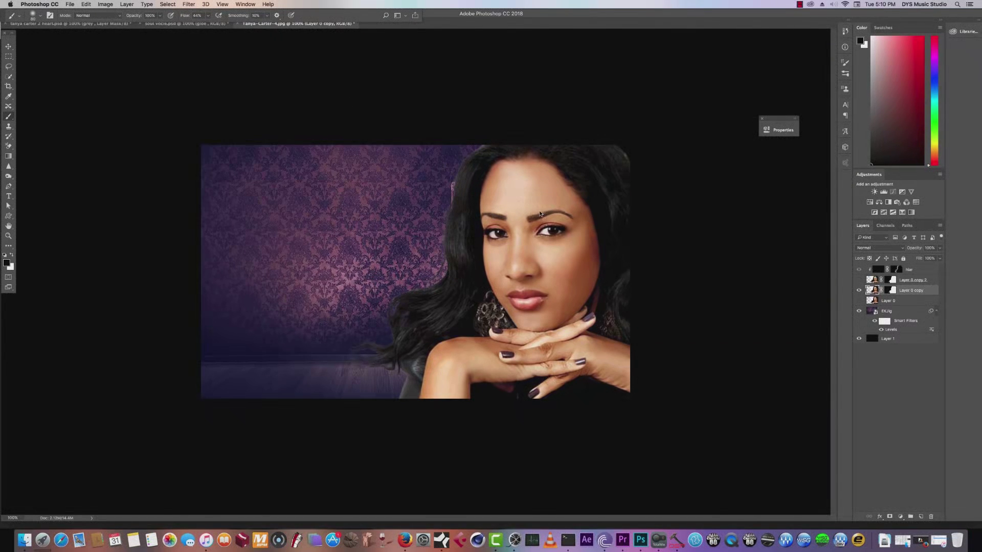
left_click_drag(652, 193, 625, 197)
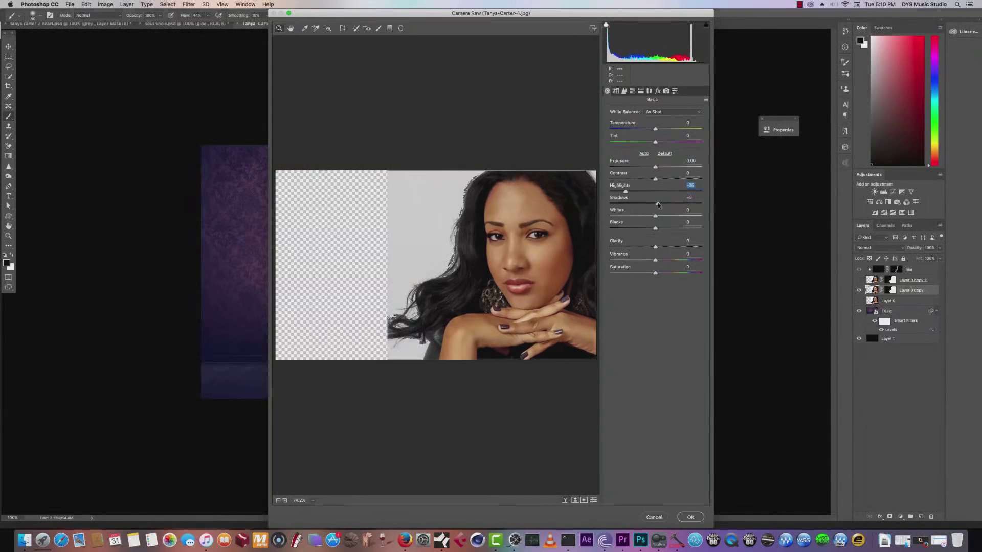
left_click_drag(660, 204, 676, 206)
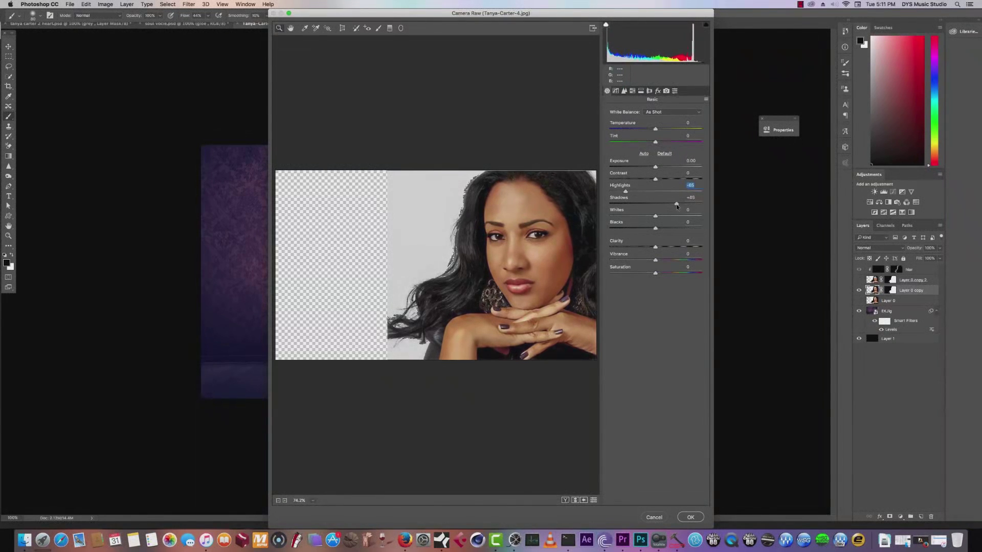
left_click(672, 204)
left_click_drag(652, 231, 676, 232)
left_click_drag(655, 181, 667, 182)
Step: Apply the Camera Raw look and compare the portrait layers by toggling their visibility
left_click(701, 518)
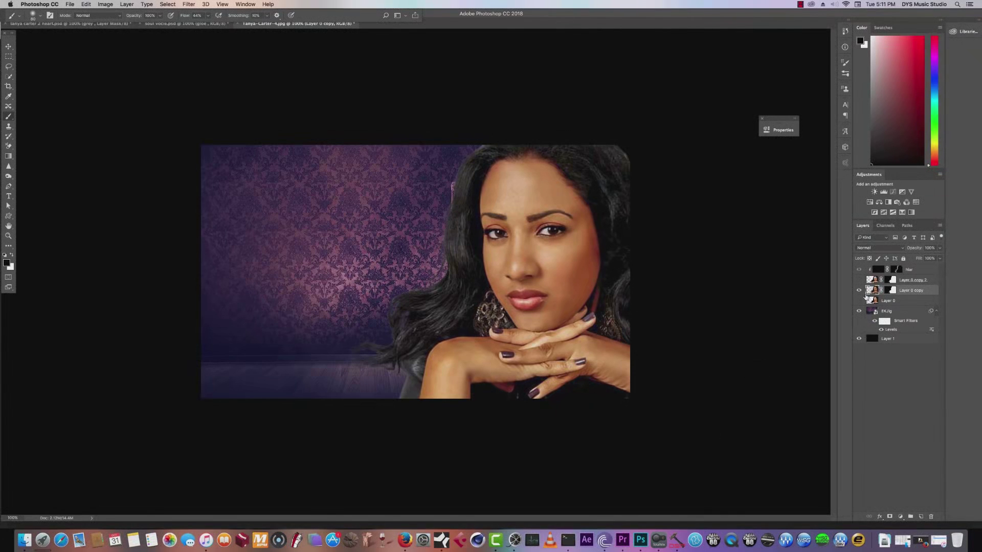
left_click(860, 290)
left_click(860, 300)
left_click(860, 300)
left_click(859, 290)
left_click(860, 281)
left_click(860, 281)
left_click(860, 281)
left_click(859, 280)
left_click(859, 290)
left_click(859, 280)
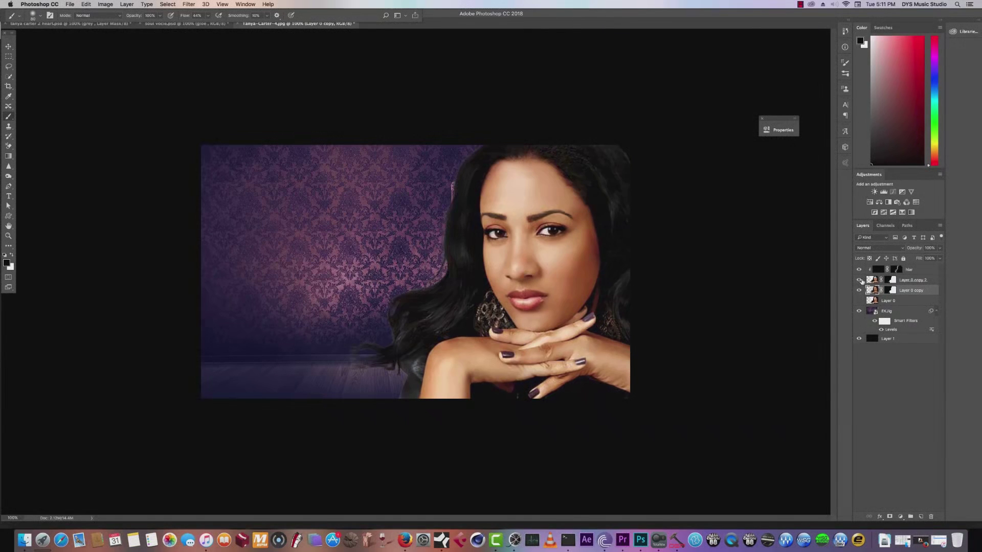
left_click(859, 280)
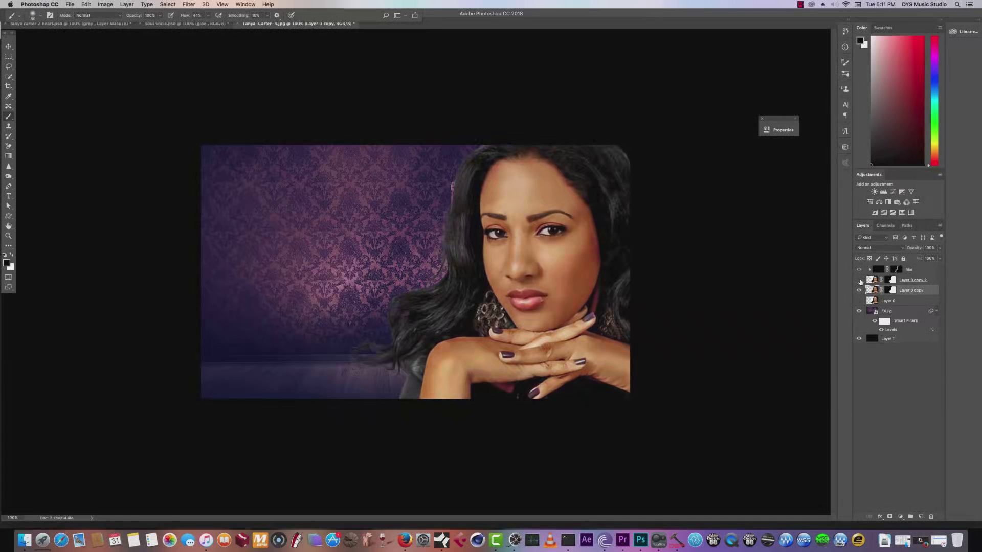
left_click(859, 280)
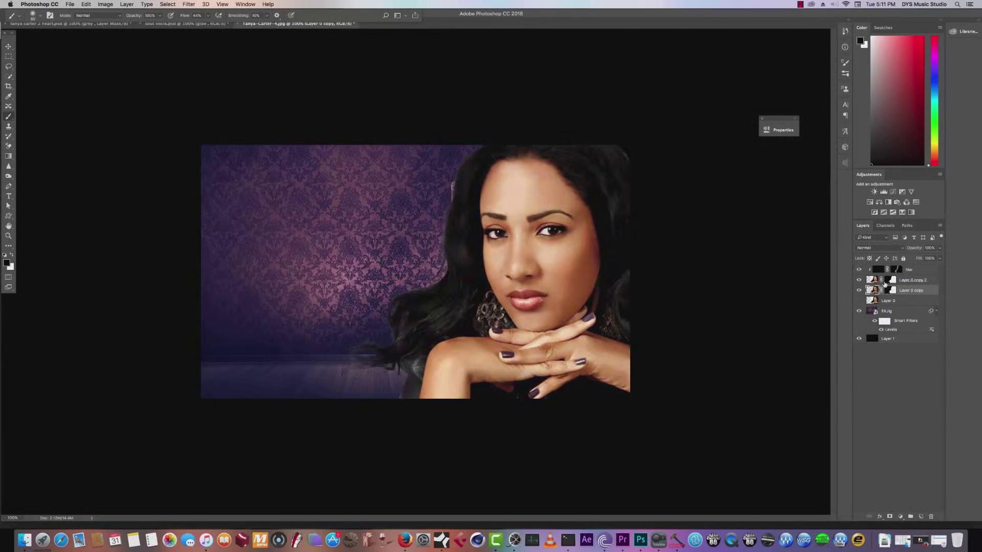
Step: Fill Layer 0 copy 2's mask with black and paint it back along the left hair edge
left_click(891, 280)
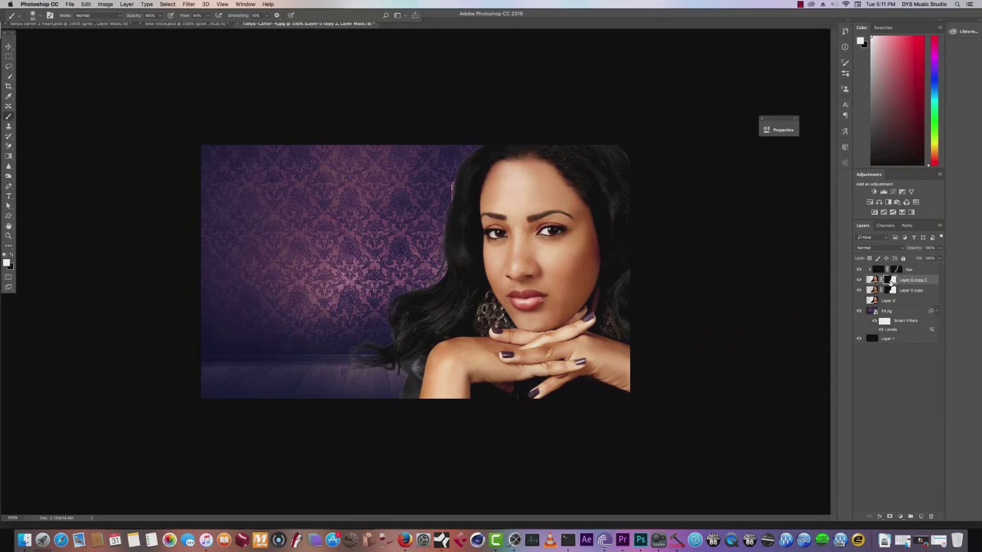
left_click(86, 4)
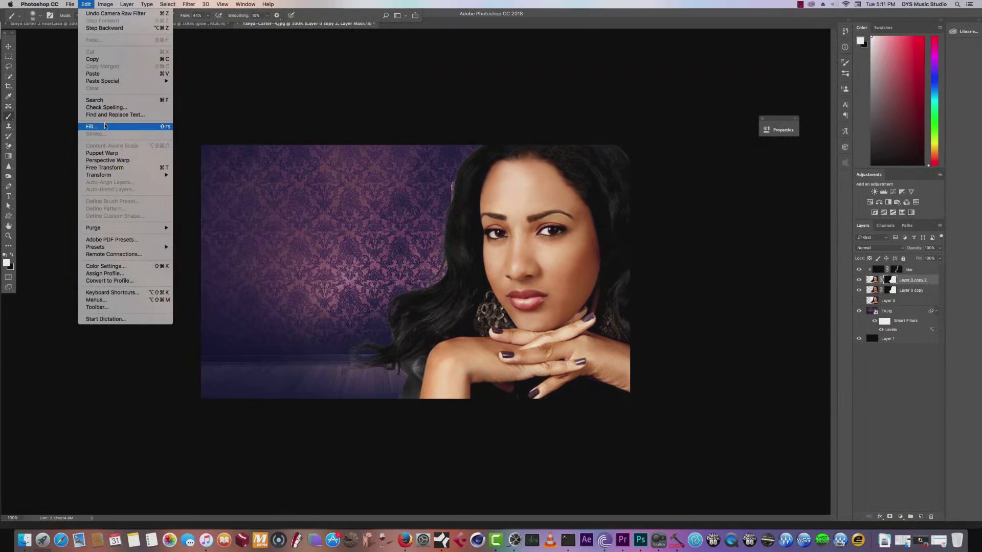
left_click(105, 126)
left_click(653, 177)
key("b")
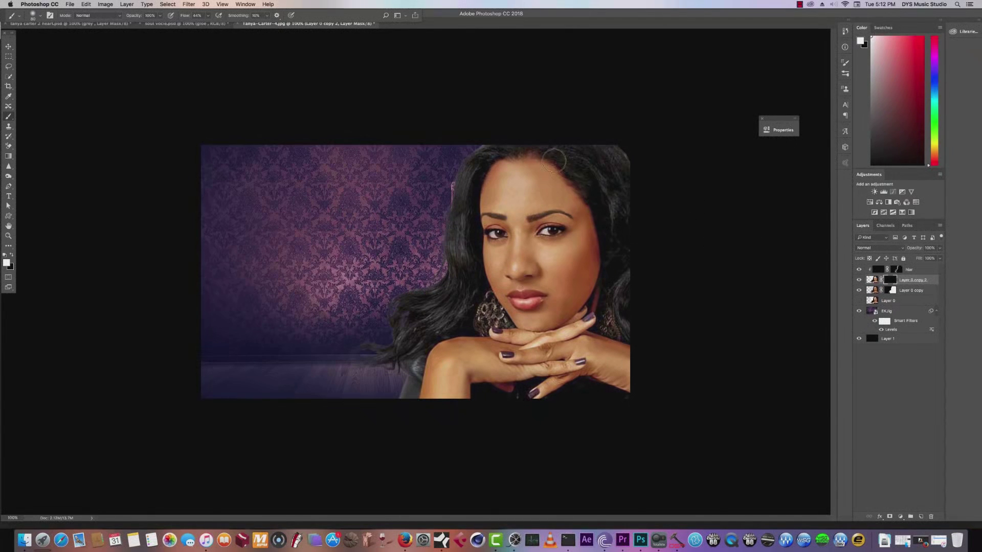
mouse_move(451, 158)
left_mouse_down()
mouse_move(443, 253)
mouse_move(452, 198)
mouse_move(462, 218)
left_mouse_up()
left_click_drag(456, 235, 459, 172)
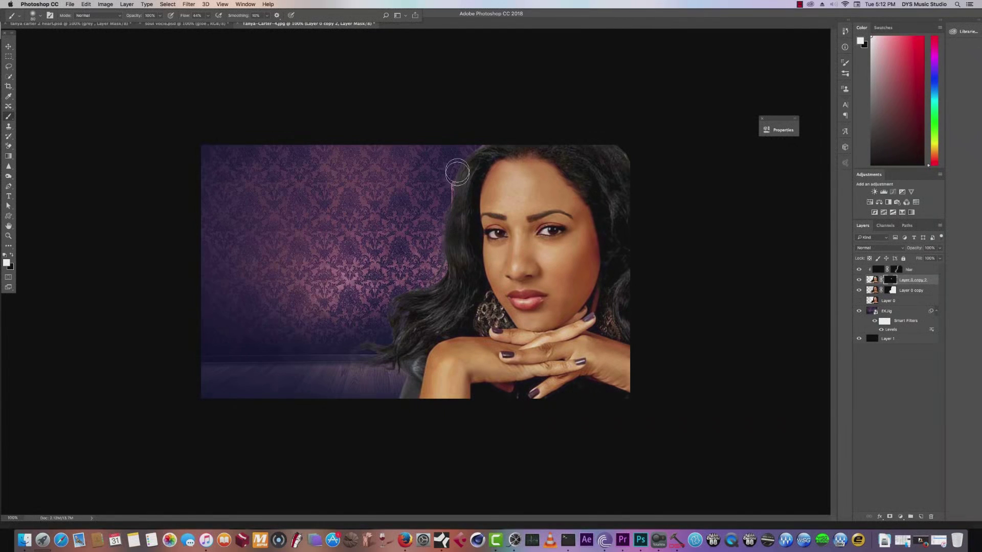
Step: Clip Layer 0 copy 2 to the layer below and toggle it to compare the hair
right_click(929, 282)
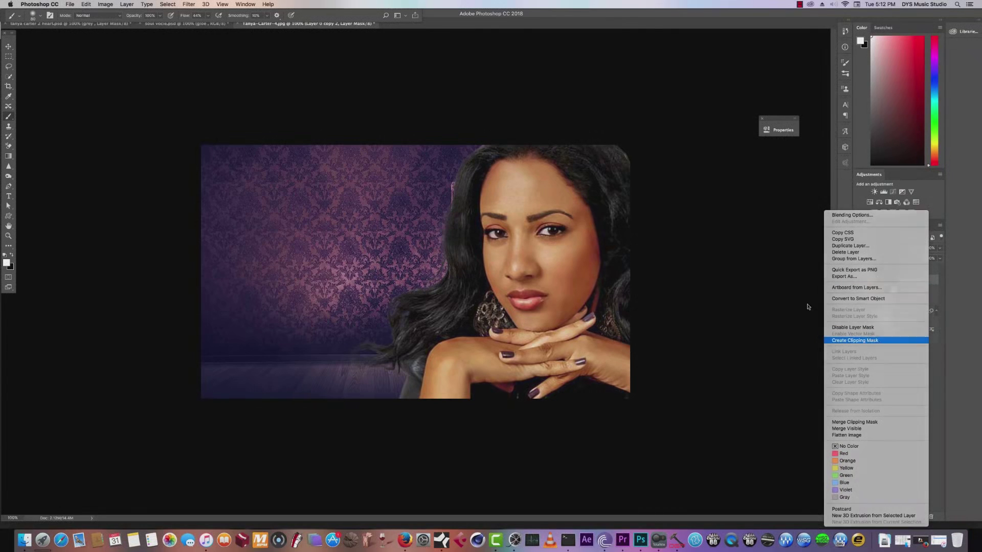
left_click(870, 339)
left_click(860, 280)
left_click(859, 280)
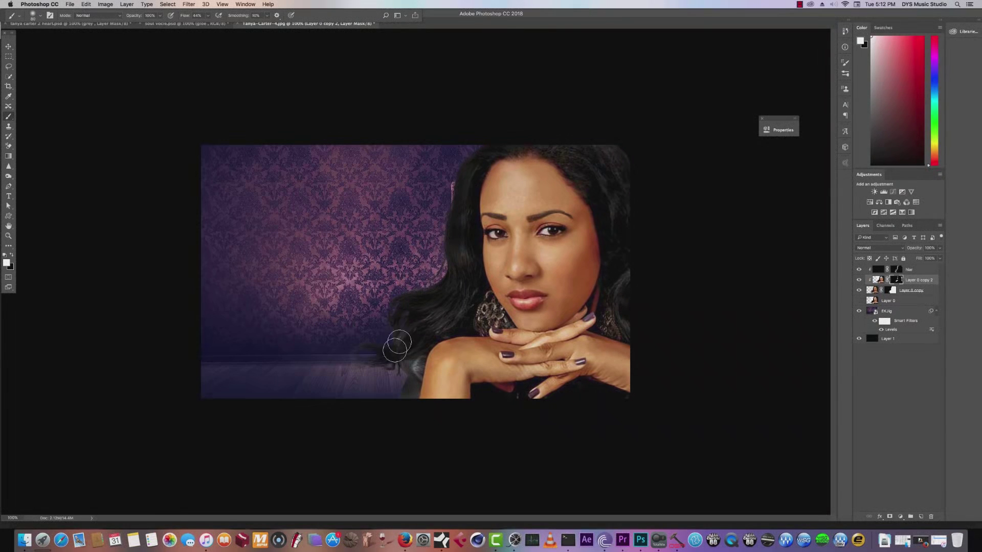
left_click(860, 280)
left_click(860, 280)
left_click(859, 280)
left_click(860, 280)
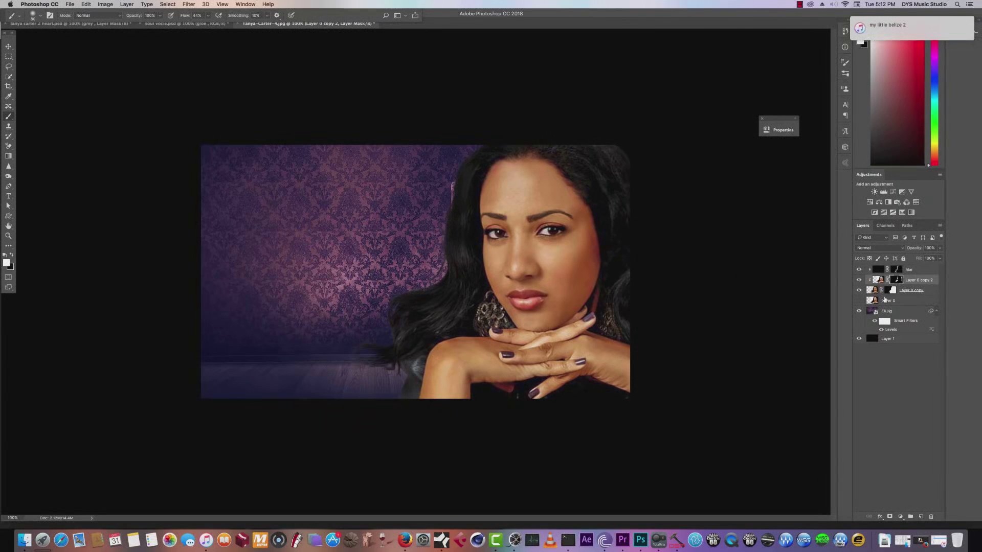
Step: Collapse the wallpaper's smart filters list and select the Layer 0 copy portrait layer
left_click(872, 312)
left_click(938, 312)
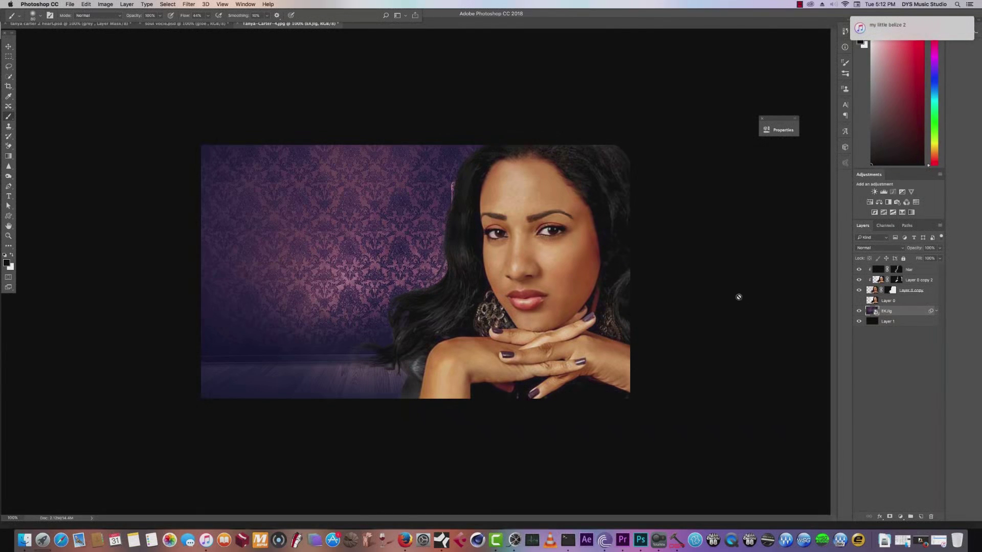
left_click(874, 292)
left_click(859, 290)
left_click(859, 290)
Step: Apply Reduce Noise with Strength 10, Preserve Details 2% and Sharpen Details 70%
left_click(189, 4)
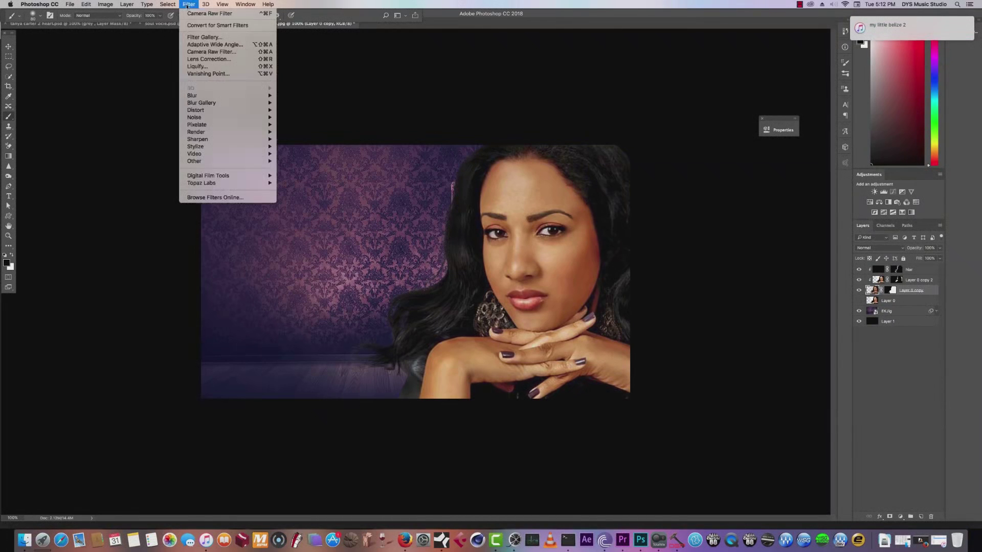
mouse_move(241, 117)
left_click(303, 146)
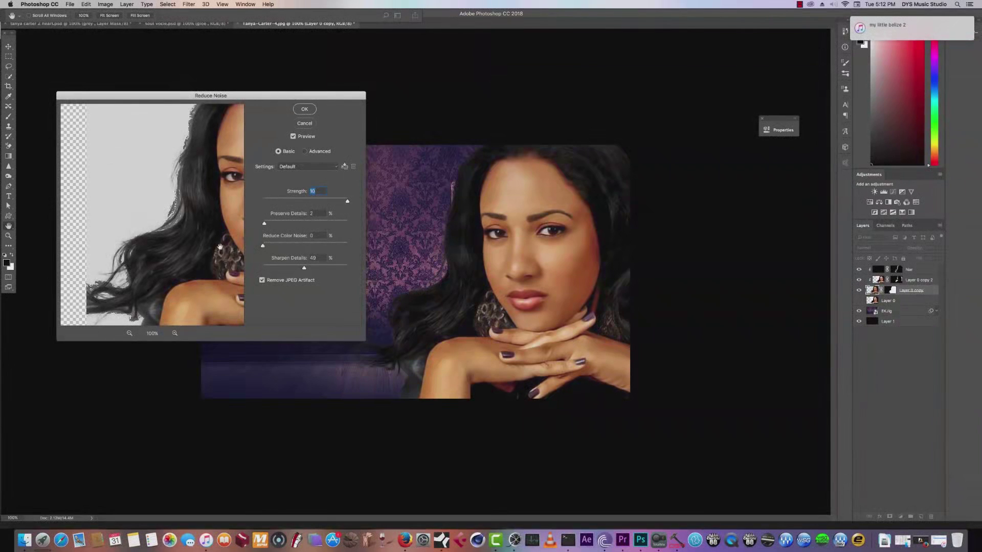
left_click_drag(220, 246, 103, 226)
left_click_drag(305, 270, 325, 271)
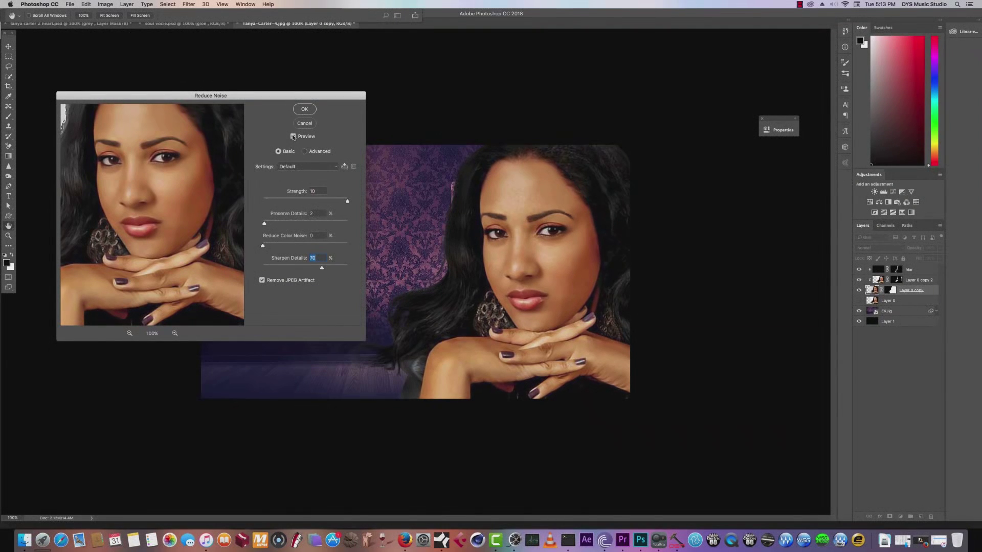
left_click(305, 112)
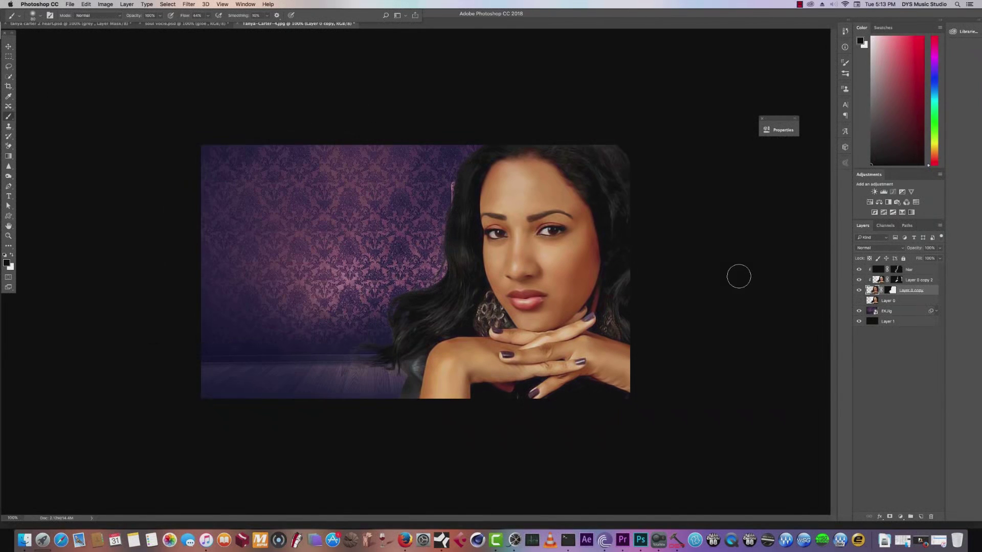
Step: Duplicate the EKJ.jpg wallpaper, move the copy to the top, and Average-blur it to flat purple
left_click(877, 313)
key("super+j")
left_click_drag(888, 313, 884, 268)
left_click(189, 4)
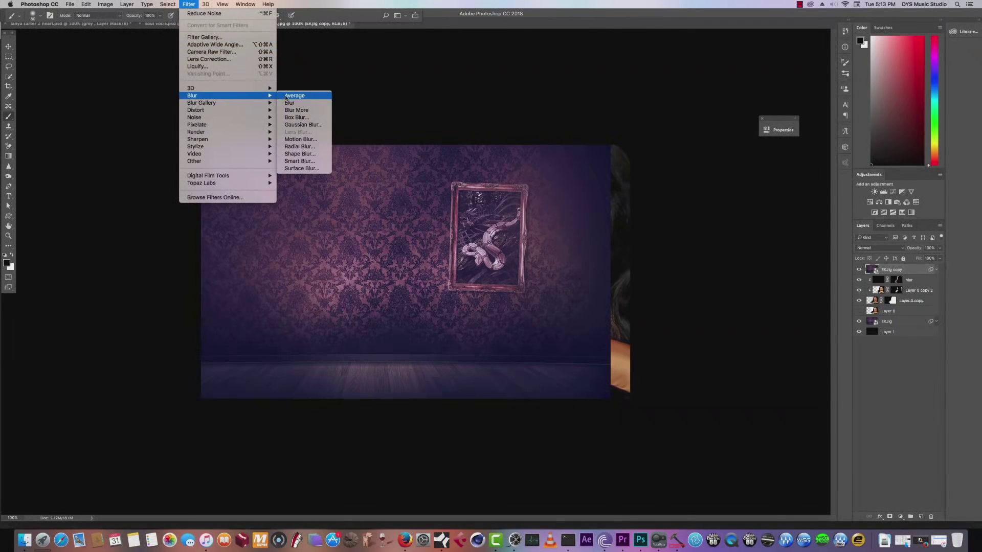
left_click(287, 97)
Step: Set the purple layer's blend mode to Color at about 20% opacity
left_click(886, 249)
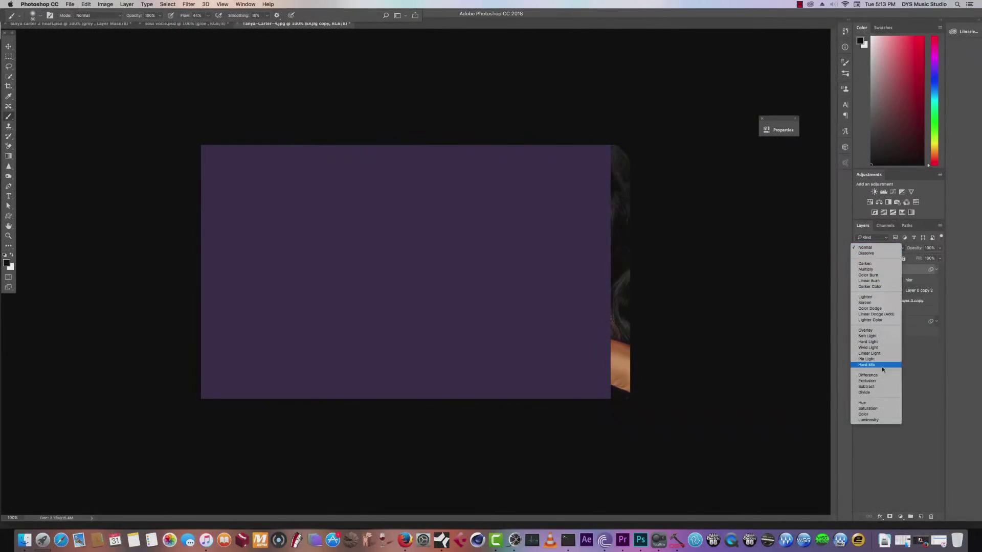
left_click(882, 413)
left_click(940, 249)
left_click_drag(939, 258, 909, 261)
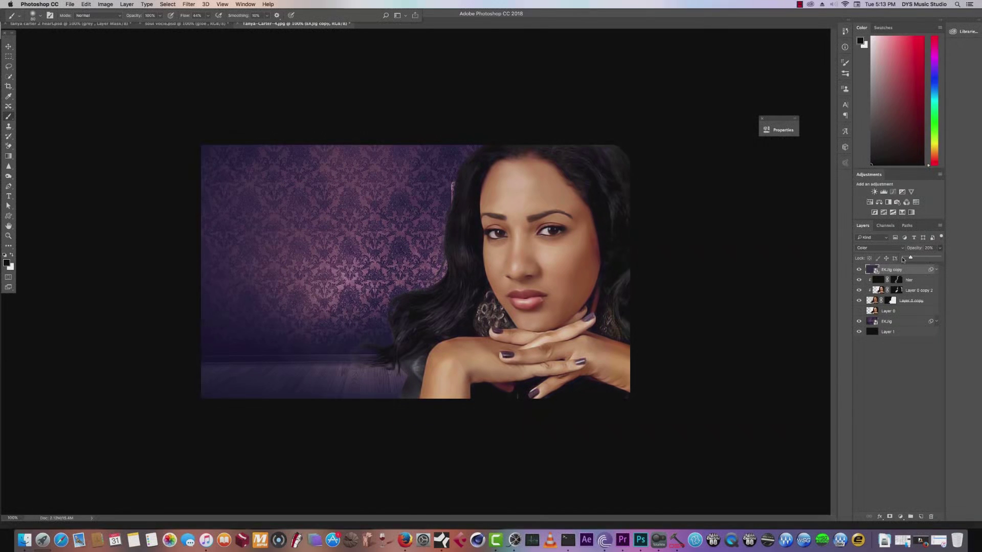
left_click(861, 271)
Step: Select the portrait copy layer and switch to the Burn tool
left_click(875, 301)
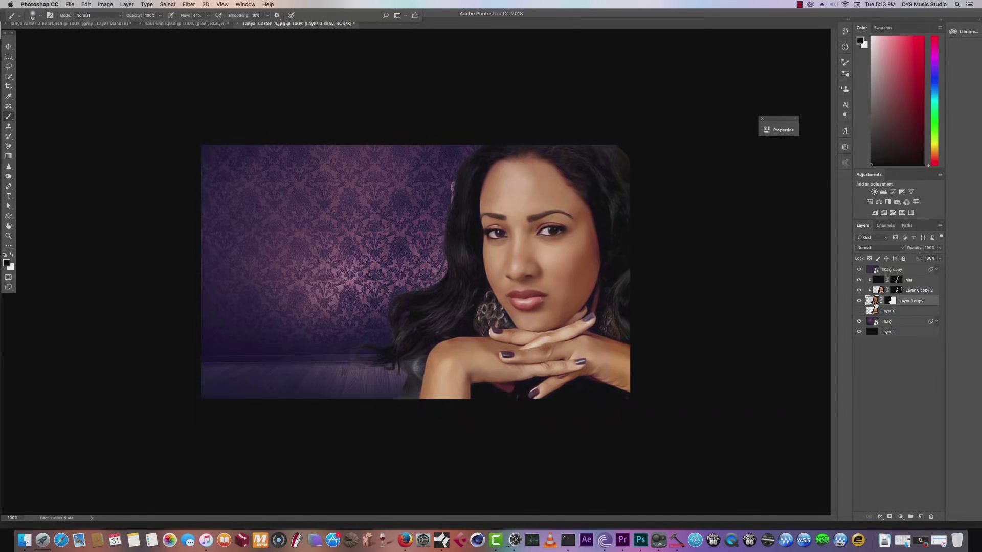
left_click_drag(8, 176, 29, 184)
left_click(29, 184)
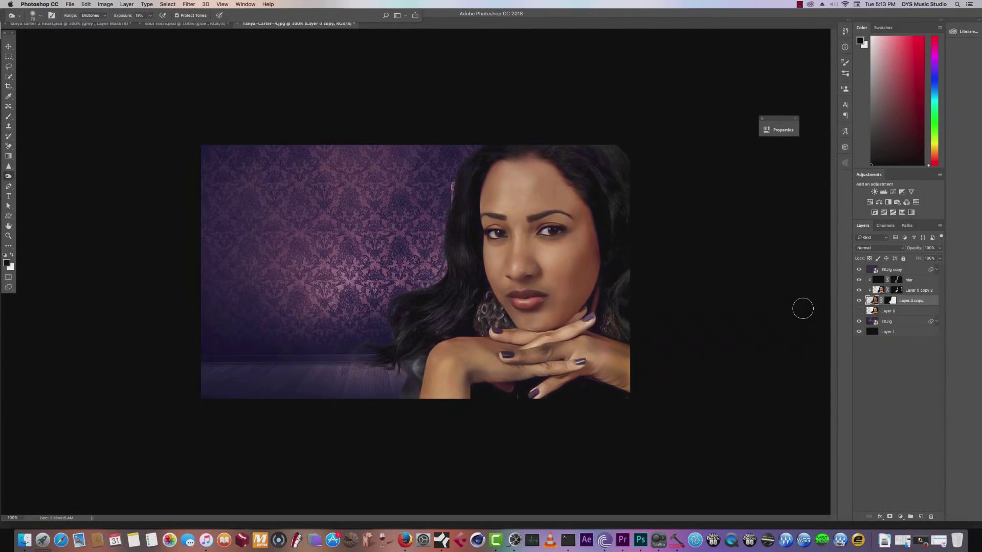
Step: Add a Levels adjustment layer with black input 12 and white input 242
left_click(901, 517)
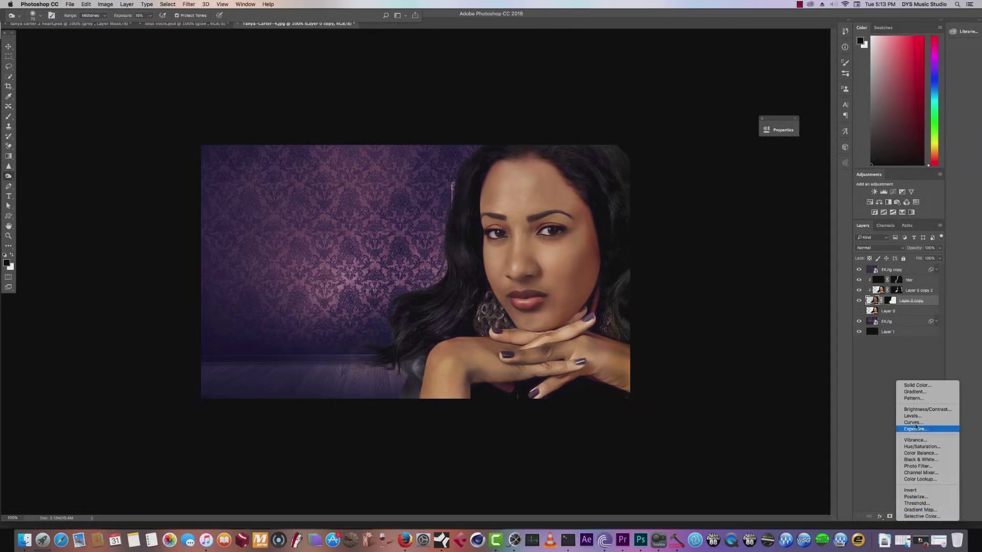
left_click(918, 420)
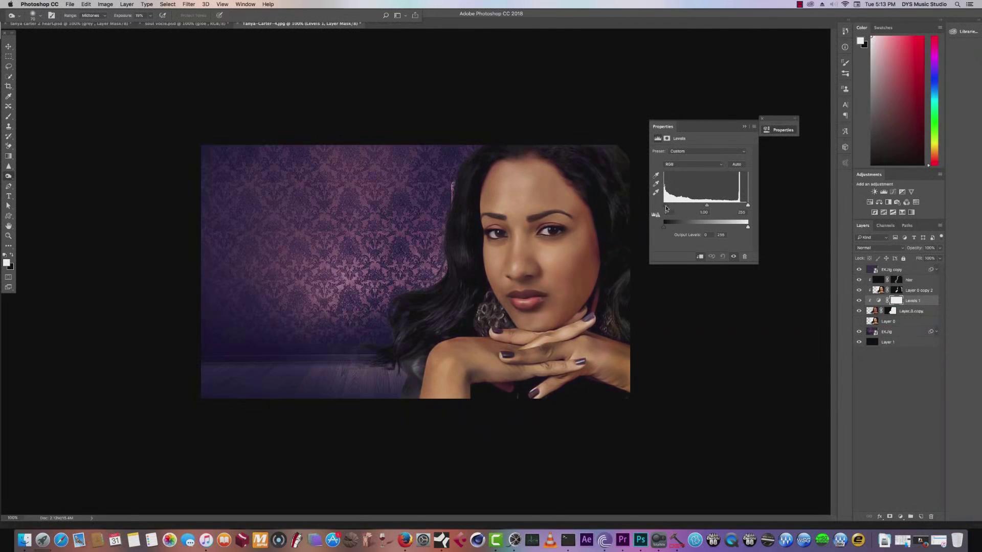
left_click_drag(667, 205, 667, 206)
left_click_drag(744, 206, 744, 207)
Step: Apply Levels to the EKJ.jpg wallpaper, raising its black input to 14
left_click(745, 127)
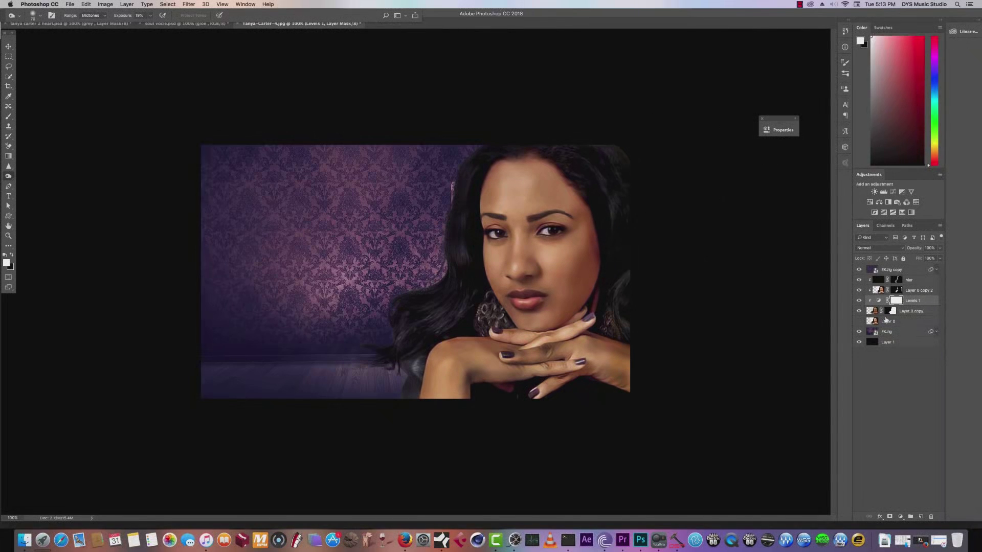
left_click(876, 333)
left_click(105, 4)
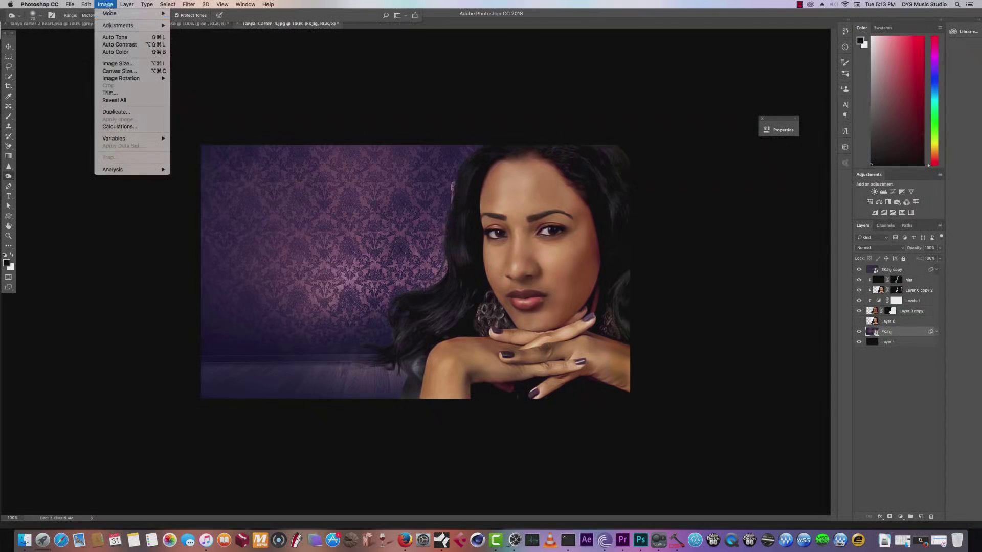
left_click(205, 37)
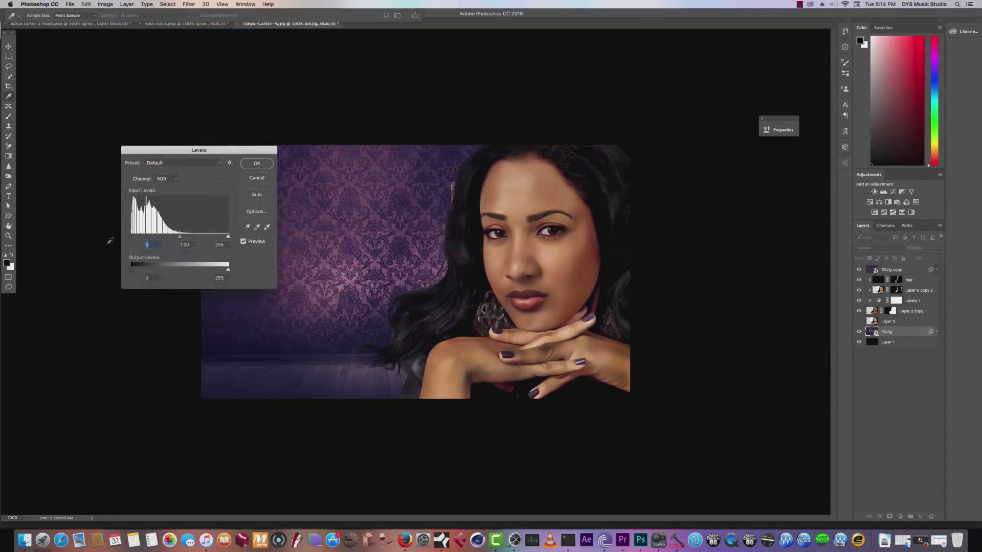
left_click_drag(132, 238, 135, 240)
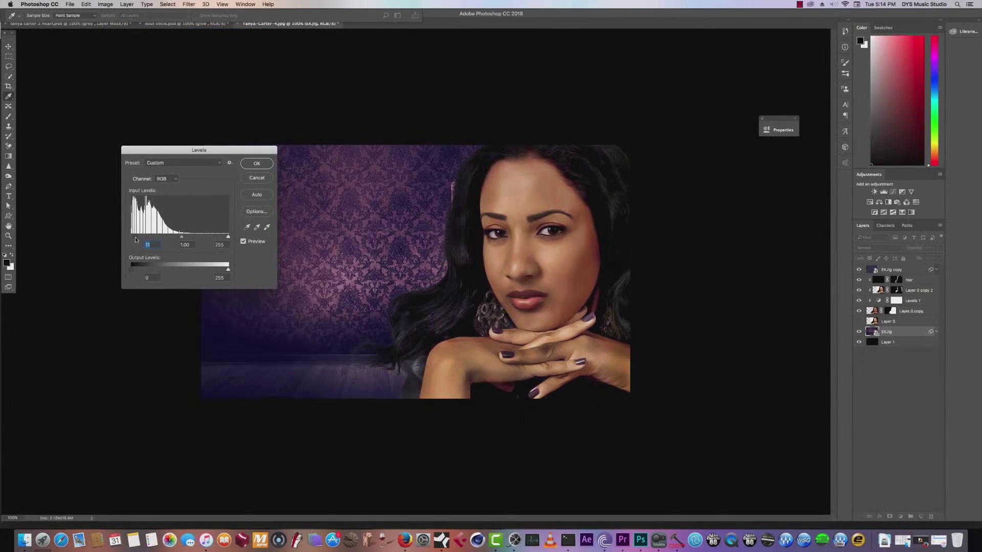
left_click(257, 164)
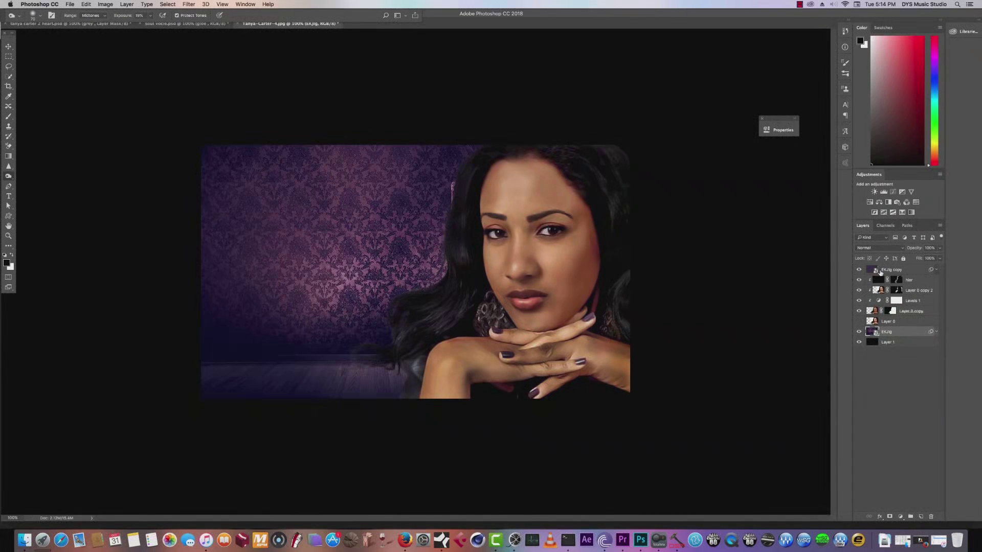
left_click(880, 272)
left_click(901, 516)
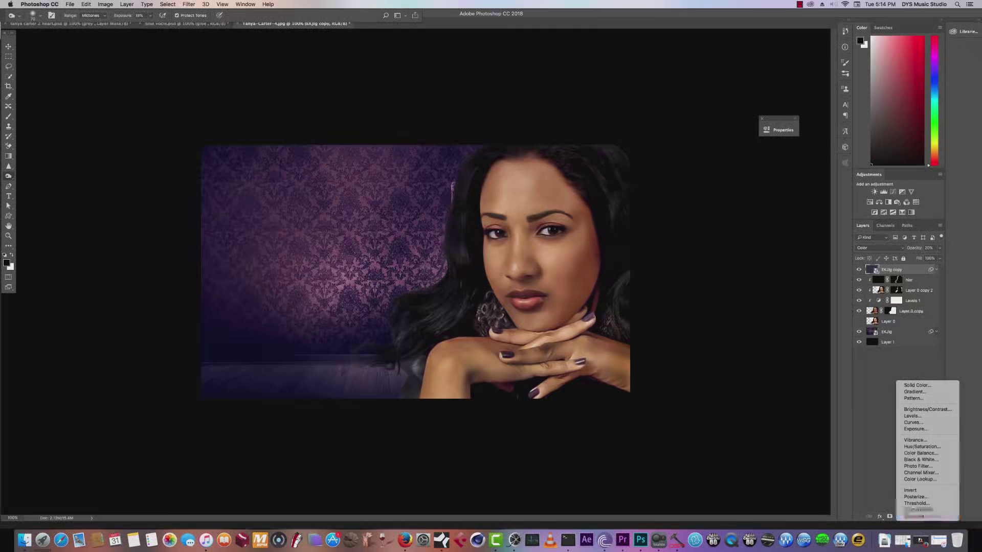
Step: Add a Color Balance adjustment layer and shift its Shadows toward blue and cyan
left_click(929, 452)
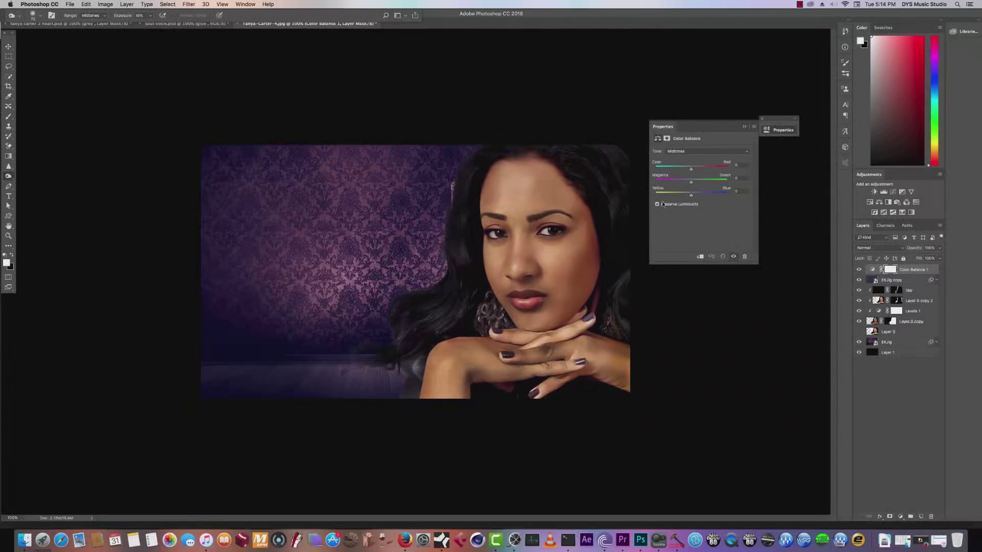
left_click(683, 152)
left_click(680, 142)
mouse_move(694, 196)
left_mouse_down()
mouse_move(707, 198)
mouse_move(690, 198)
left_mouse_up()
left_click_drag(691, 197, 691, 198)
mouse_move(692, 198)
left_mouse_down()
mouse_move(703, 197)
mouse_move(694, 199)
left_mouse_up()
left_click(693, 203)
left_click_drag(698, 197, 691, 199)
left_click_drag(688, 170, 686, 170)
Step: Push the Highlights toward blue, then set the Color Balance layer to Color blend mode
left_click(689, 151)
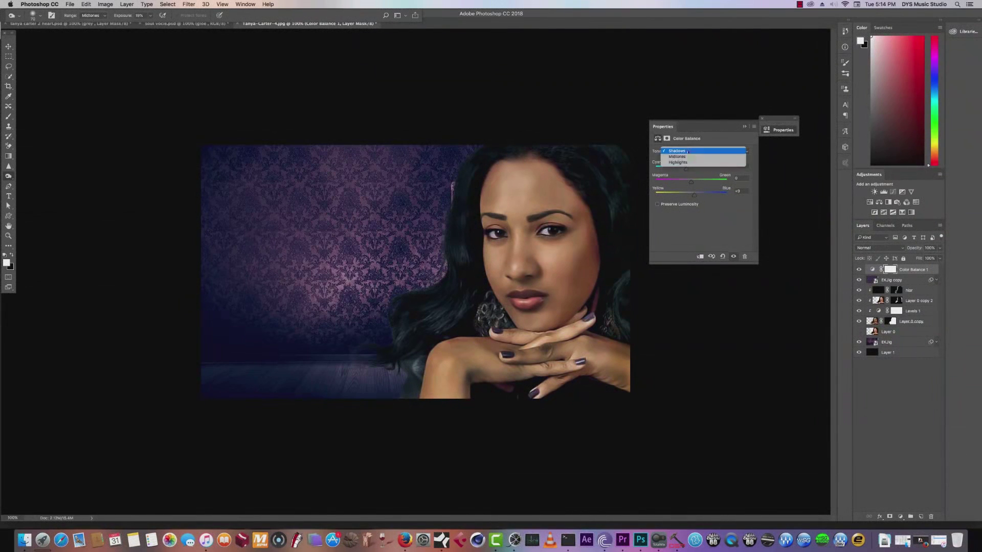
left_click(685, 168)
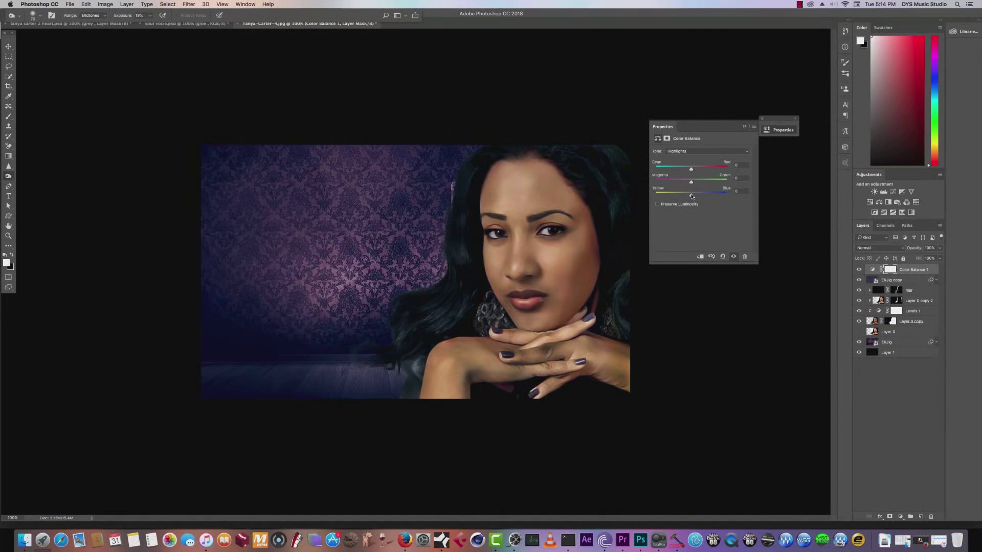
left_click_drag(695, 196, 695, 194)
left_click(684, 151)
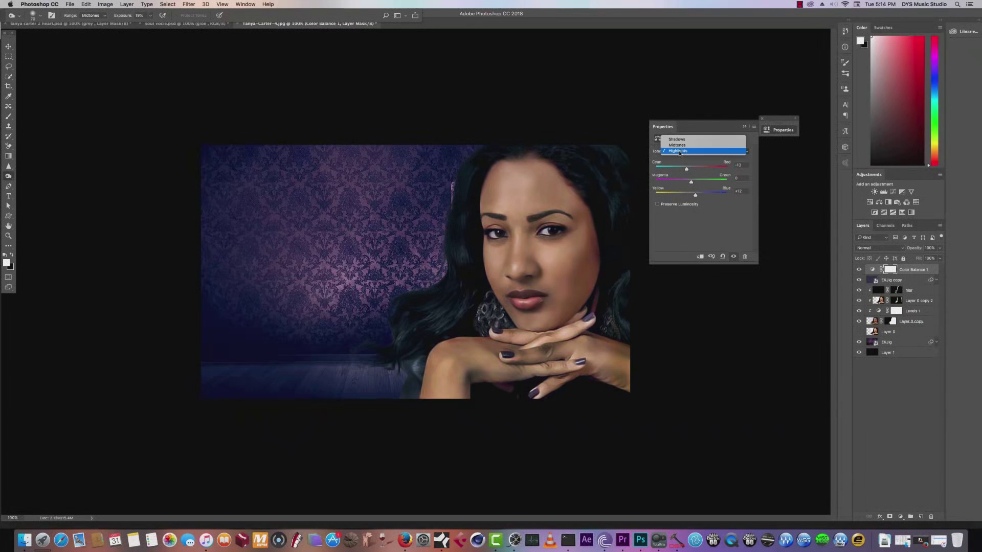
left_click(683, 145)
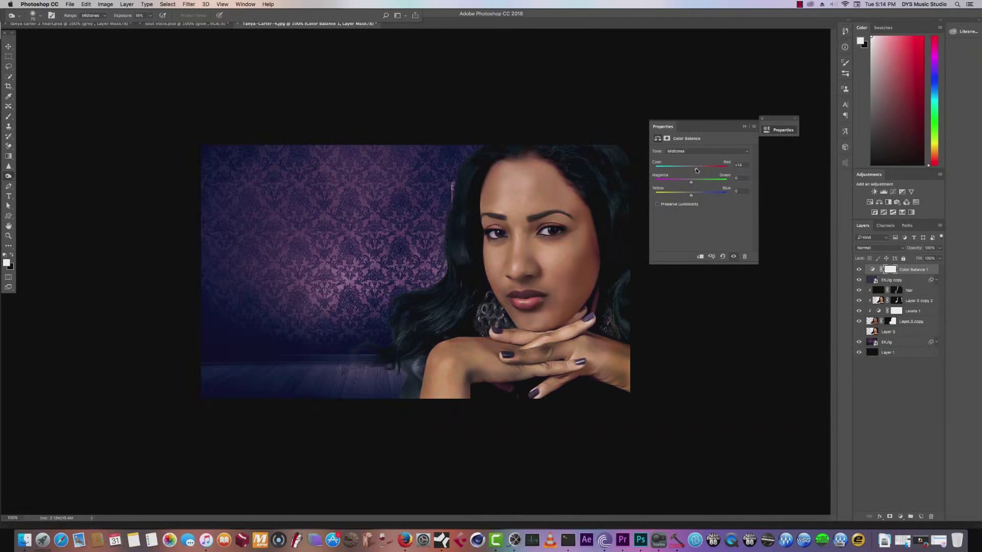
left_click(744, 127)
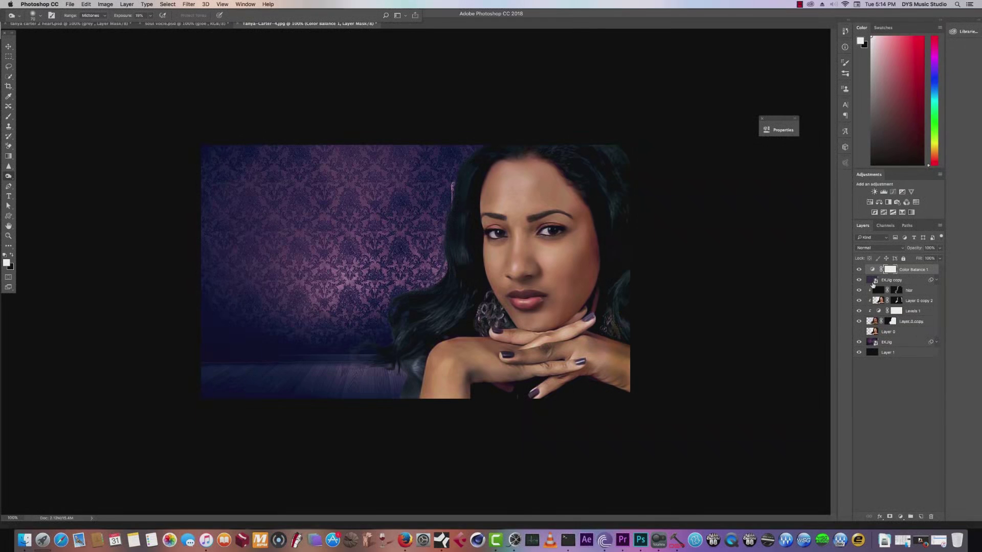
left_click(874, 248)
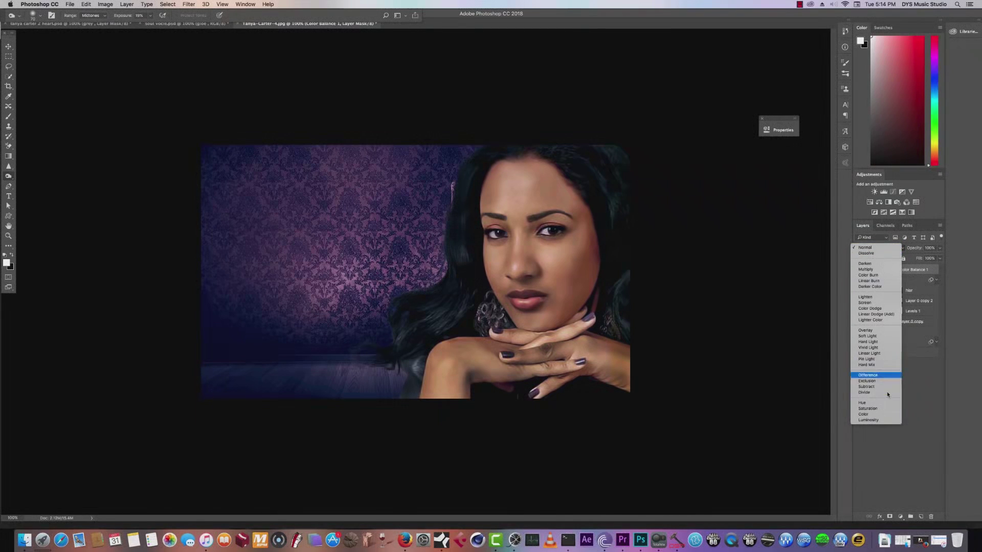
left_click(879, 418)
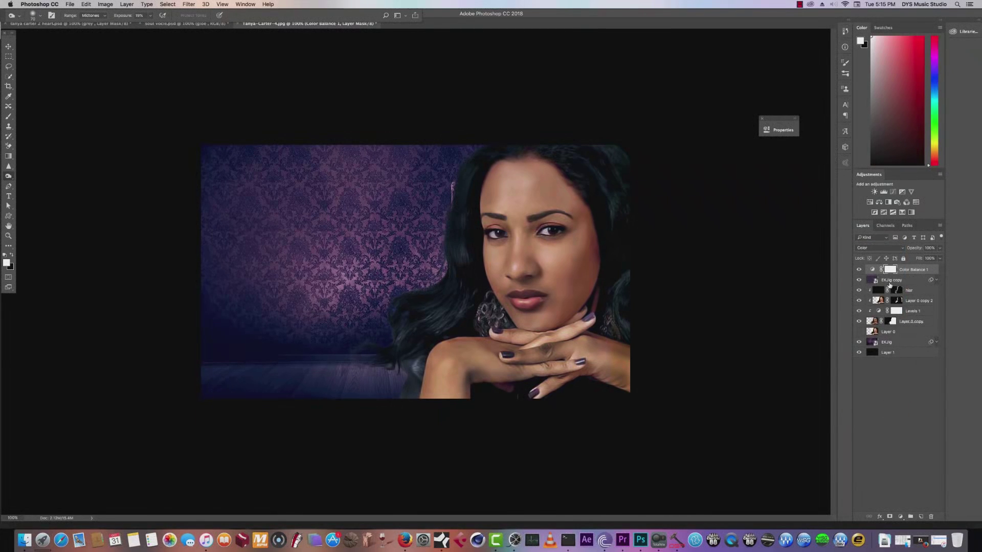
Step: Compare with Color Balance toggled, then add a new layer 'ligt' below Color Balance 1
left_click(859, 270)
left_click(859, 269)
left_click(859, 270)
left_click(859, 269)
left_click(925, 516)
type("ligt")
key("Return")
left_click_drag(891, 270, 897, 290)
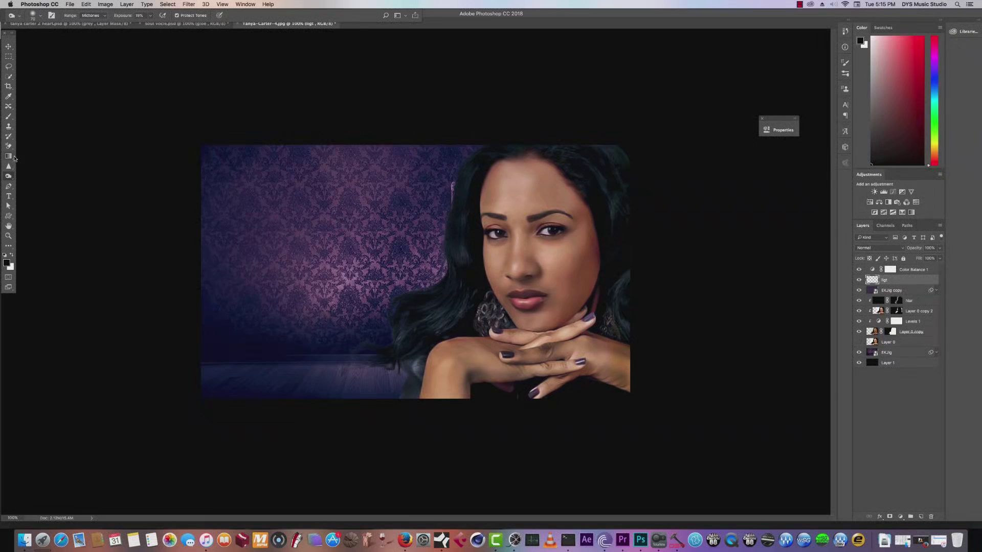
Step: Paint a blue-purple glow with a 500 px brush in Screen mode beside her face
key("b")
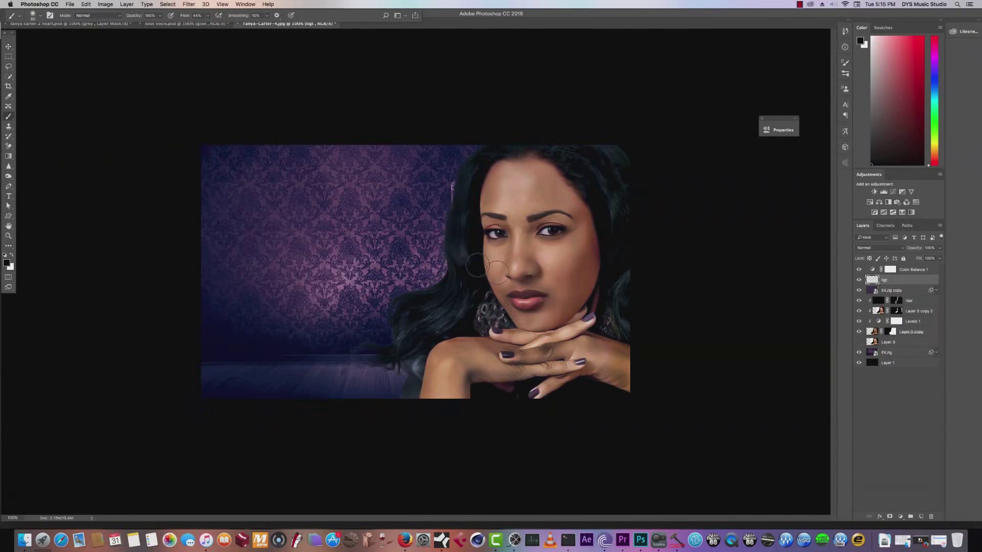
left_click(230, 186, "alt")
left_click(363, 364, "alt")
left_click_drag(911, 91, 916, 68)
left_click_drag(469, 221, 722, 254)
left_click(867, 248)
left_click(869, 301)
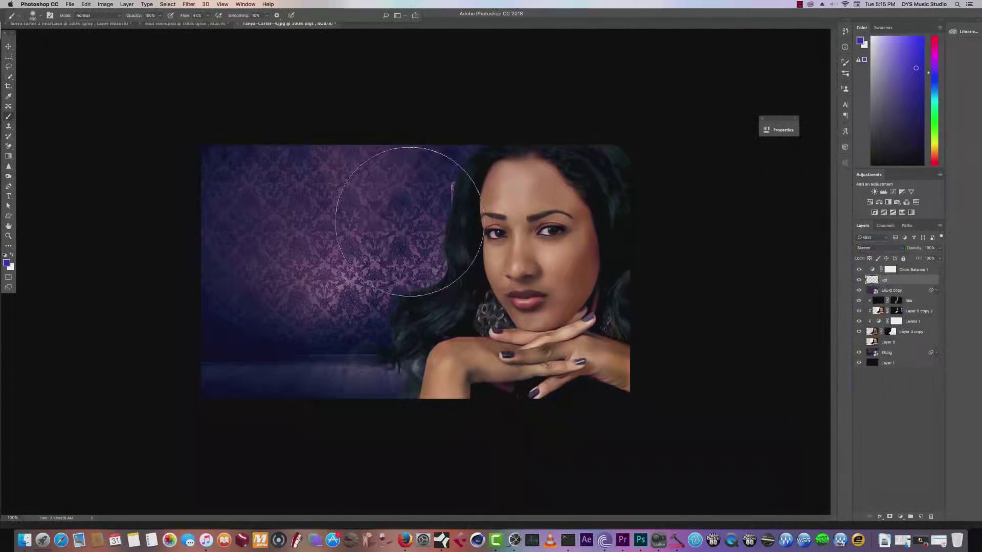
left_click(413, 224)
mouse_move(412, 225)
left_mouse_down()
mouse_move(437, 244)
mouse_move(447, 223)
mouse_move(454, 231)
mouse_move(427, 276)
mouse_move(418, 329)
mouse_move(266, 366)
mouse_move(422, 341)
left_mouse_up()
mouse_move(430, 254)
left_mouse_down()
mouse_move(449, 284)
mouse_move(419, 338)
mouse_move(456, 316)
mouse_move(479, 210)
mouse_move(431, 225)
mouse_move(407, 215)
mouse_move(386, 234)
mouse_move(352, 229)
mouse_move(405, 234)
mouse_move(458, 191)
mouse_move(420, 289)
mouse_move(399, 297)
mouse_move(379, 280)
mouse_move(385, 265)
mouse_move(409, 266)
mouse_move(491, 203)
mouse_move(479, 175)
mouse_move(489, 211)
mouse_move(468, 256)
mouse_move(413, 331)
mouse_move(399, 326)
mouse_move(657, 252)
left_mouse_up()
Step: Add a Color Dodge layer named 'rim' clipped to the Layer 0 copy portrait
left_click(919, 451)
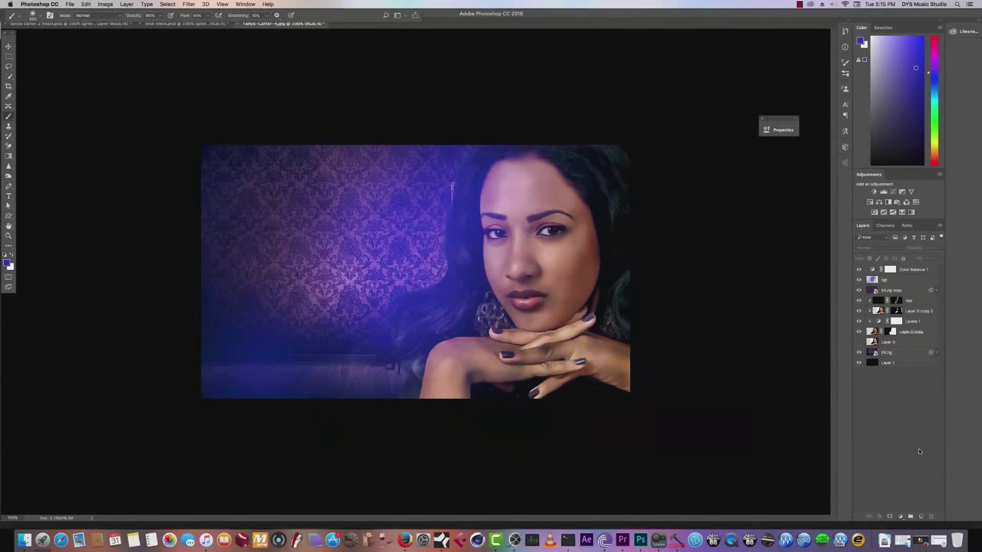
left_click(860, 332)
left_click(860, 332)
left_click(875, 333)
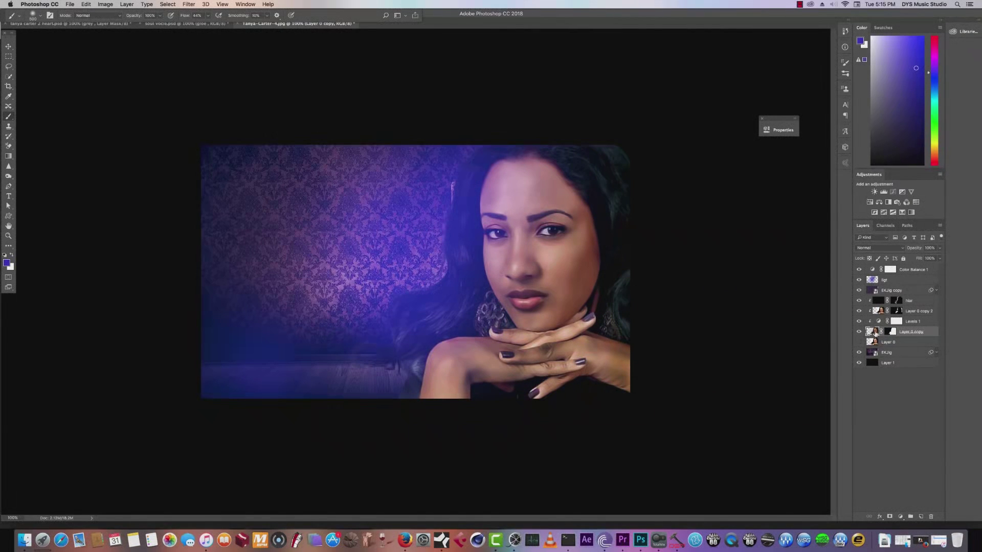
left_click(920, 517)
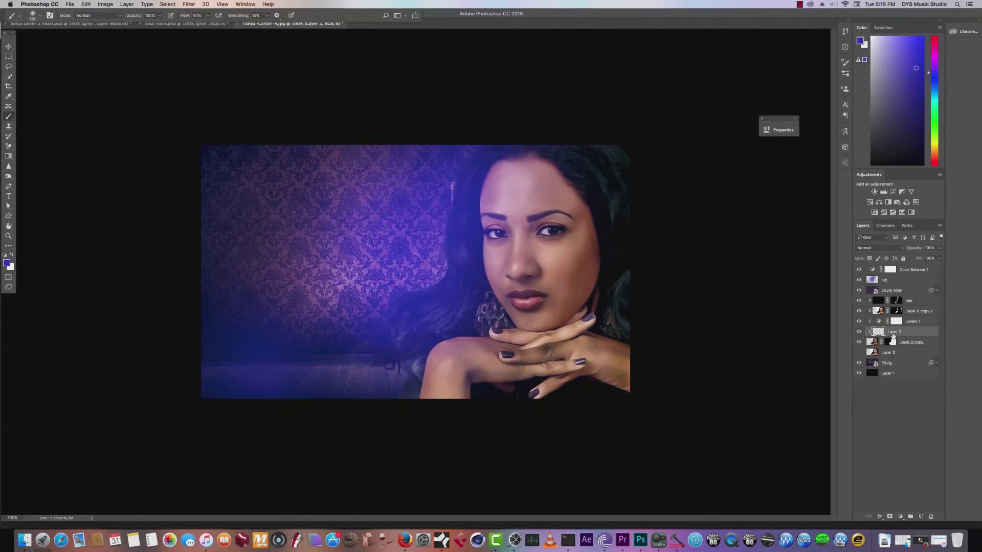
key("BackSpace")
key("Return")
left_click(883, 249)
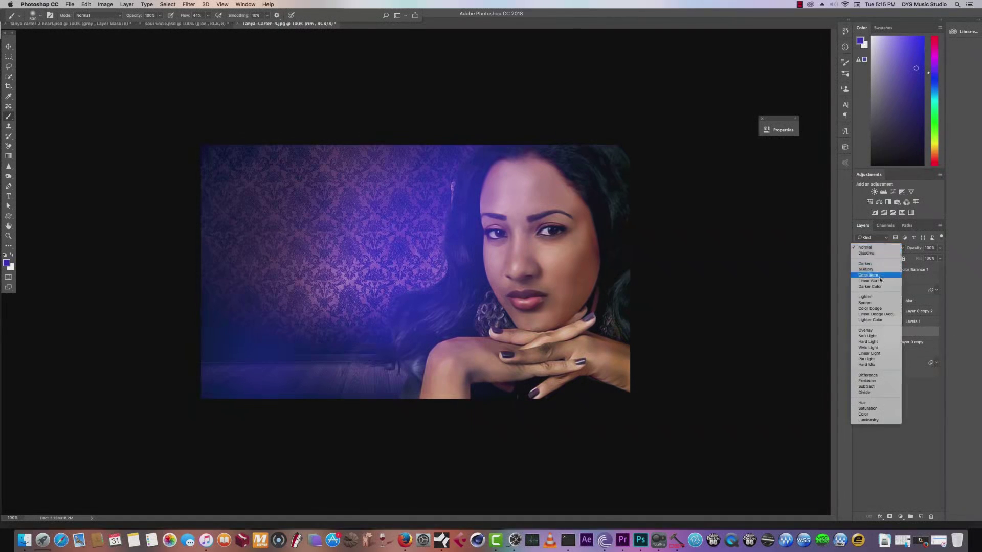
left_click(884, 310)
Step: Brush a smaller dodge glow over forehead, cheek and earring, then lower Fill to 93%
key("bracketleft")
key("bracketleft")
key("bracketleft")
key("bracketleft")
key("bracketleft")
key("bracketleft")
key("bracketleft")
mouse_move(490, 178)
left_mouse_down()
mouse_move(482, 263)
mouse_move(491, 302)
mouse_move(434, 361)
mouse_move(416, 413)
mouse_move(486, 234)
mouse_move(412, 405)
left_mouse_up()
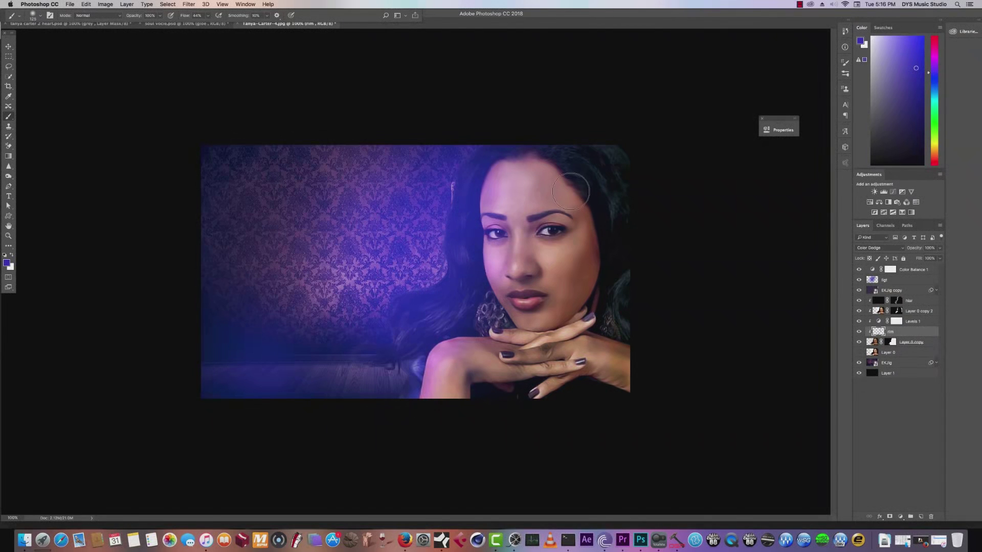
mouse_move(505, 258)
left_mouse_down()
mouse_move(484, 271)
mouse_move(500, 206)
left_mouse_up()
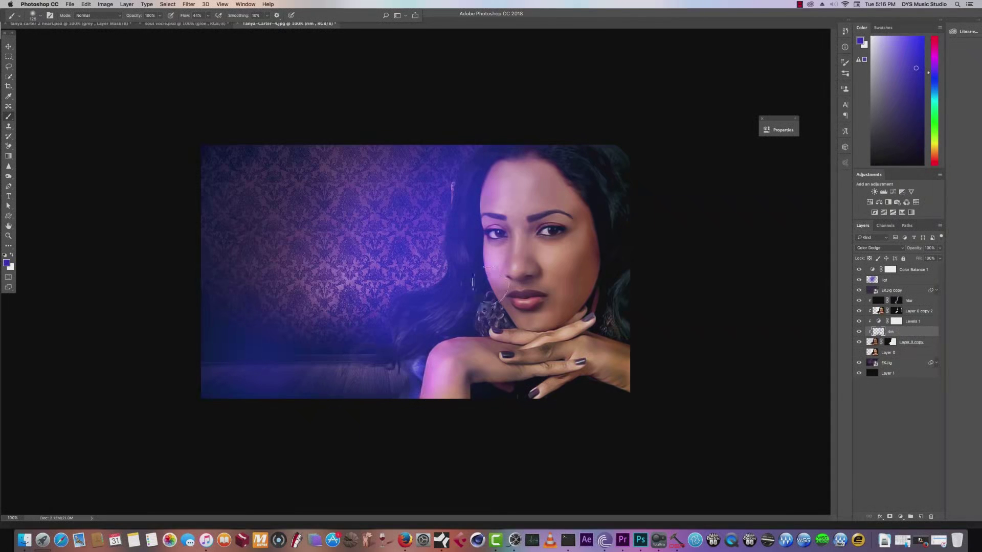
mouse_move(498, 300)
left_mouse_down()
mouse_move(496, 317)
mouse_move(491, 307)
left_mouse_up()
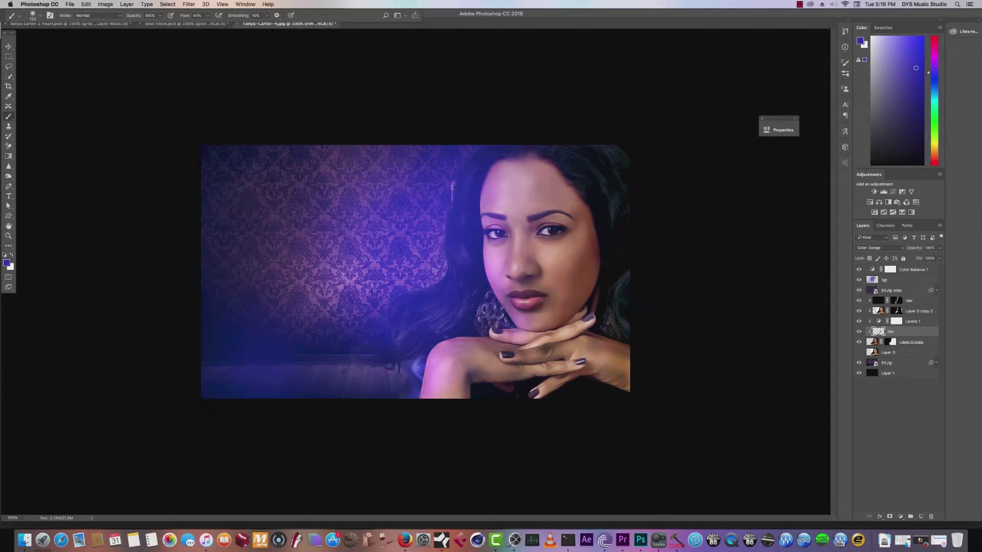
left_click_drag(941, 259, 938, 271)
Step: Try Color Dodge, Linear Dodge (Add) and Screen blend modes on the ligt layer
left_click(914, 408)
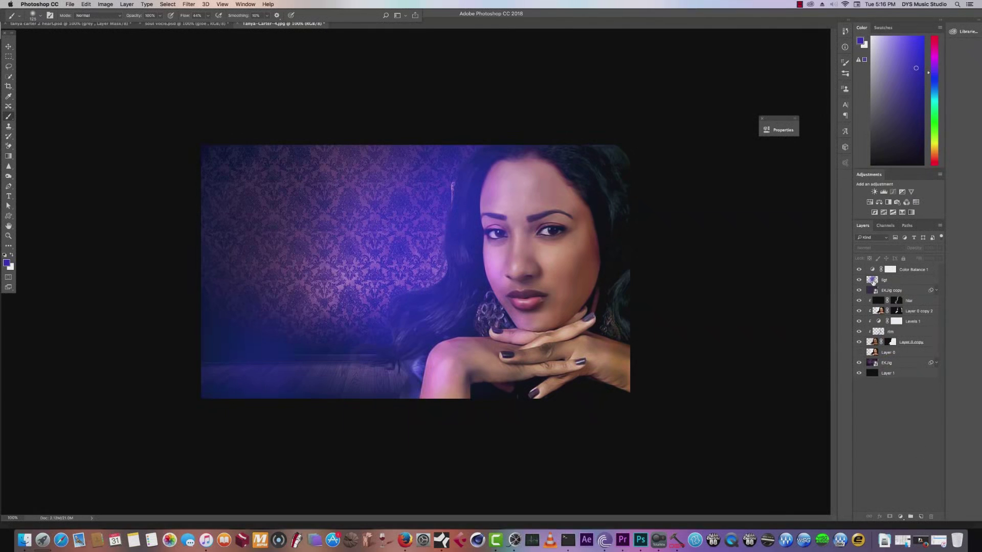
left_click(872, 280)
left_click(875, 248)
left_click(872, 255)
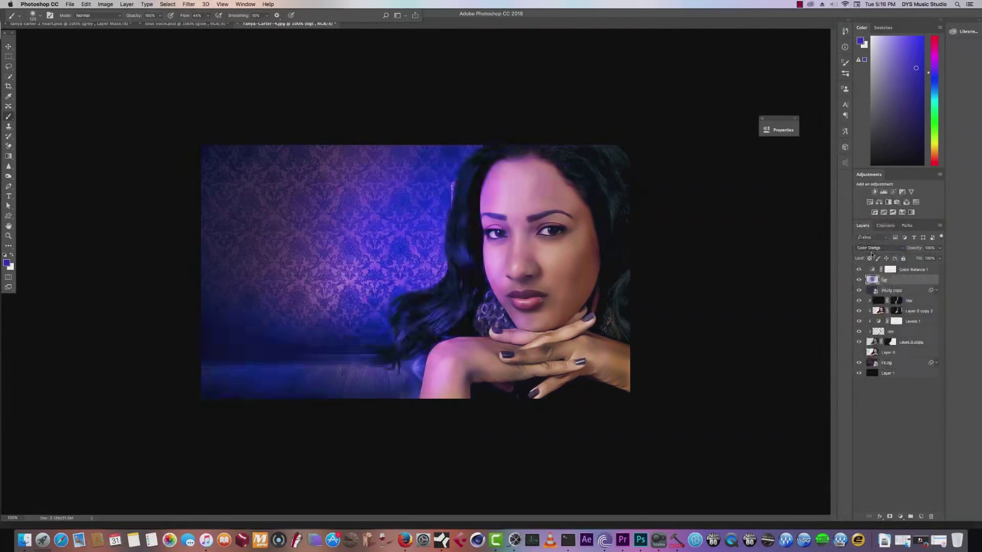
left_click(873, 248)
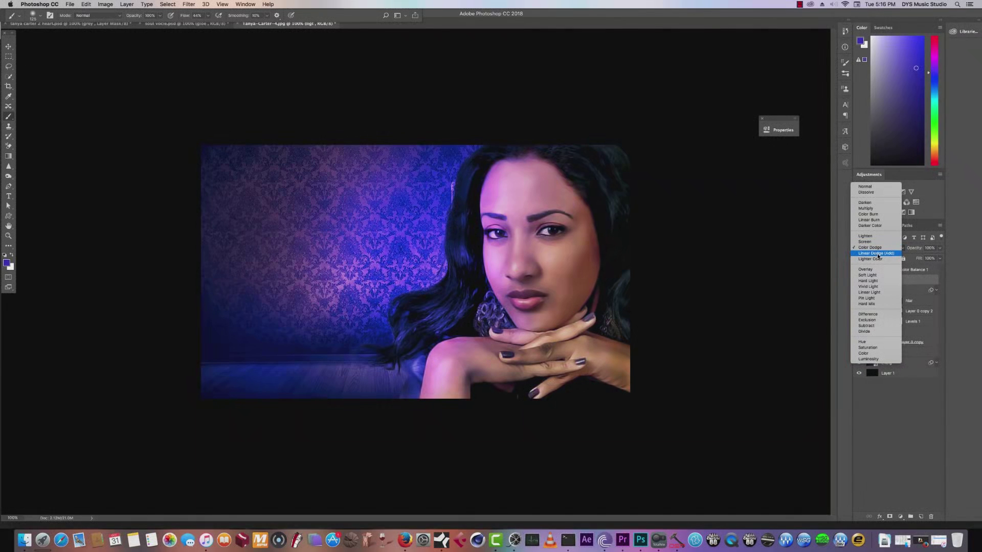
left_click(876, 254)
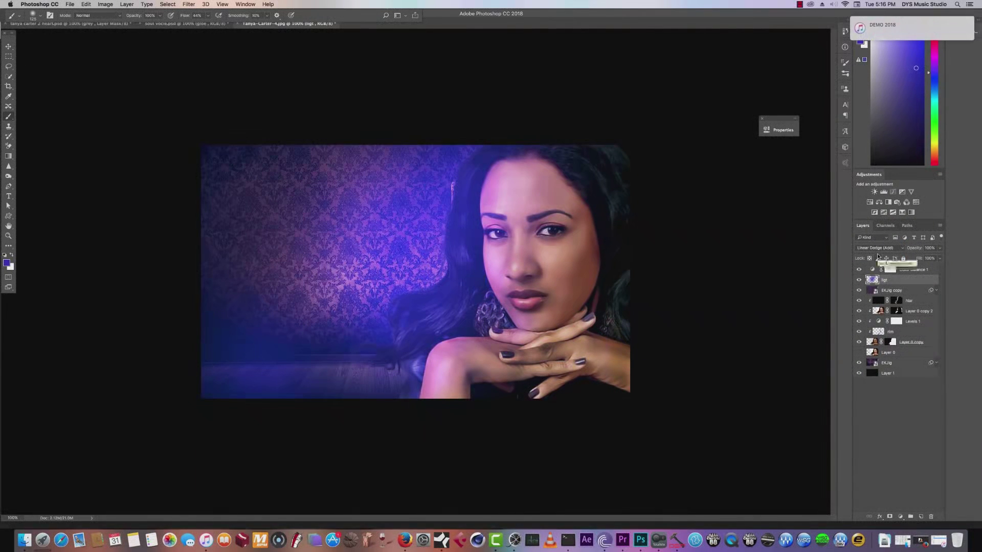
left_click(876, 248)
left_click(874, 237)
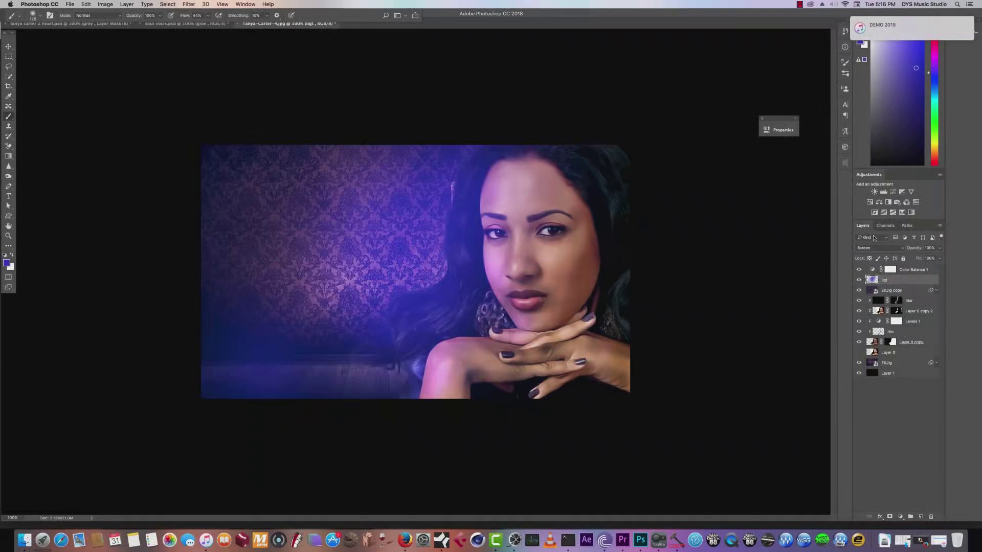
left_click(875, 248)
left_click(877, 254)
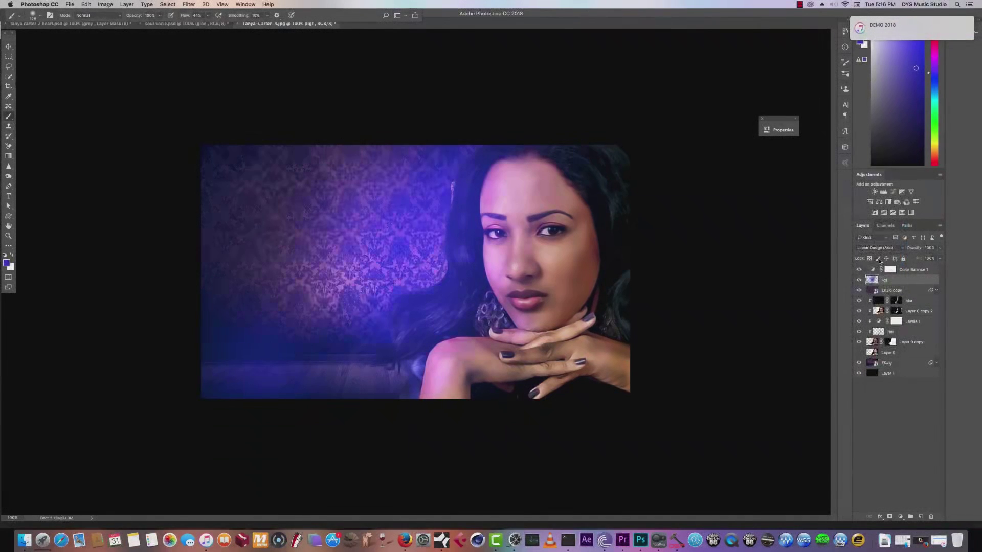
Step: Compare Linear Light, Vivid Light and Color Dodge, settle on Linear Dodge (Add) with 96% fill
left_click(877, 249)
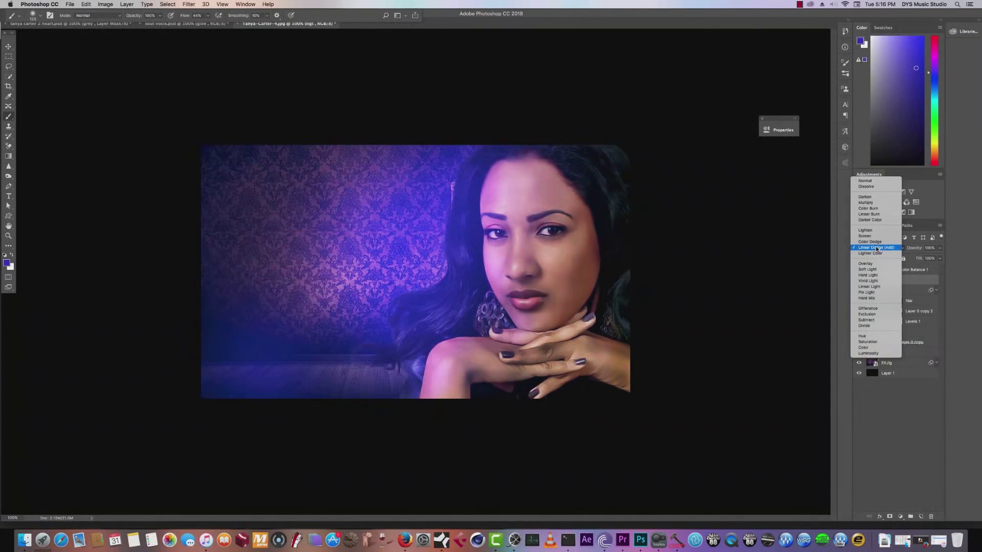
left_click(877, 287)
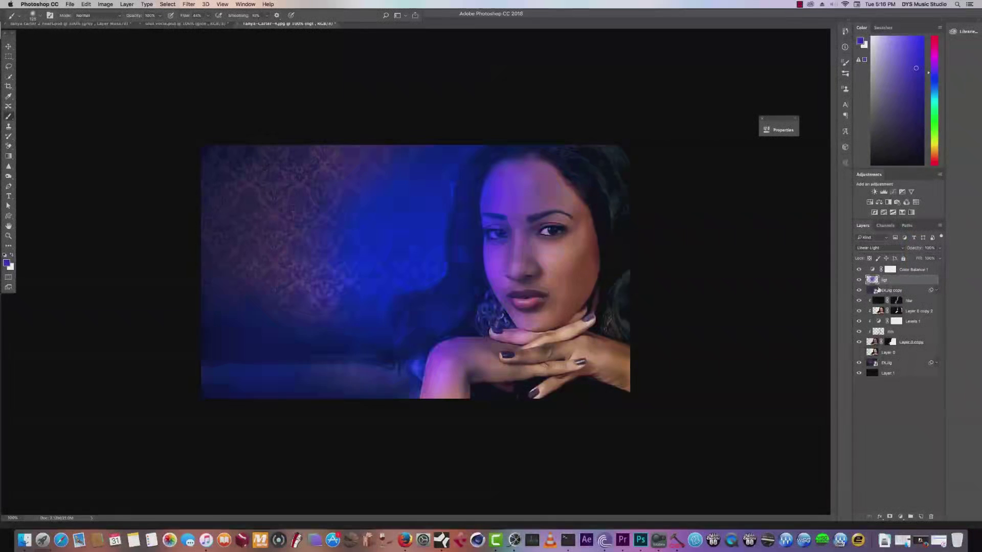
left_click(877, 248)
left_click(876, 242)
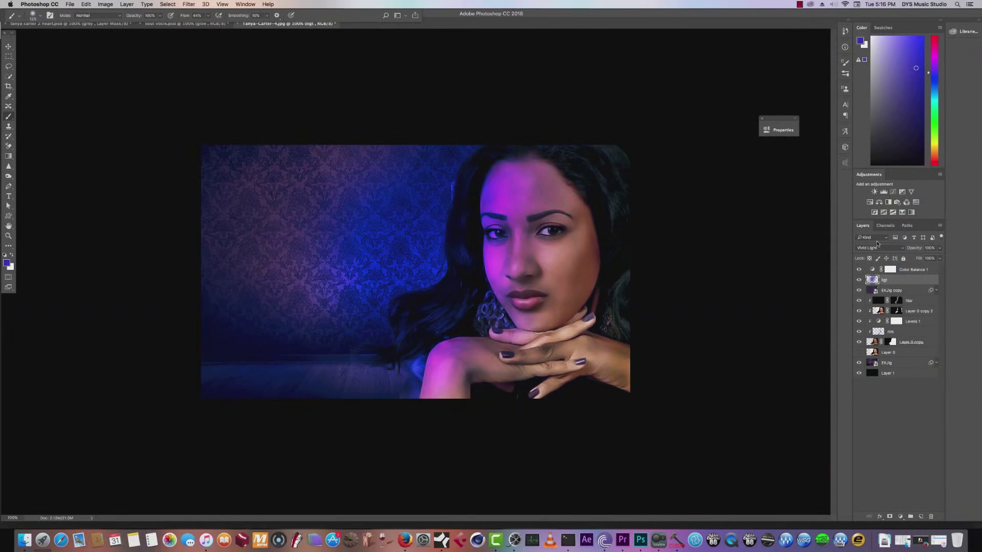
left_click(878, 248)
left_click(879, 213)
left_click(876, 248)
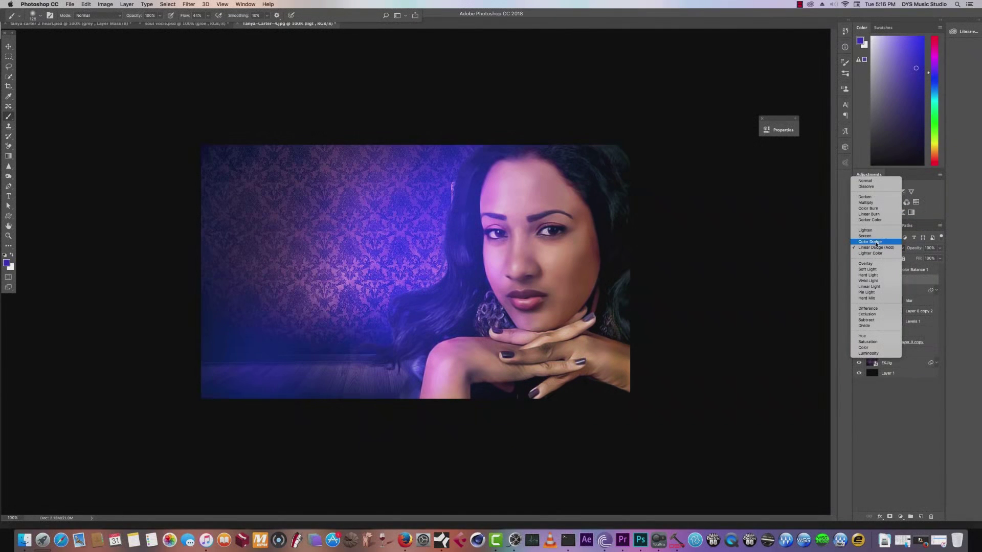
left_click(876, 242)
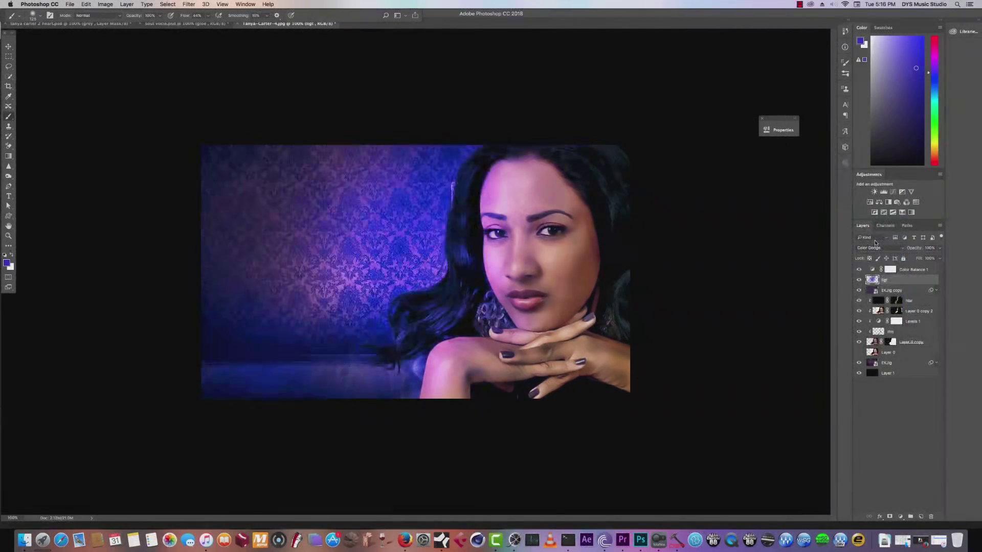
left_click(876, 248)
left_click(877, 254)
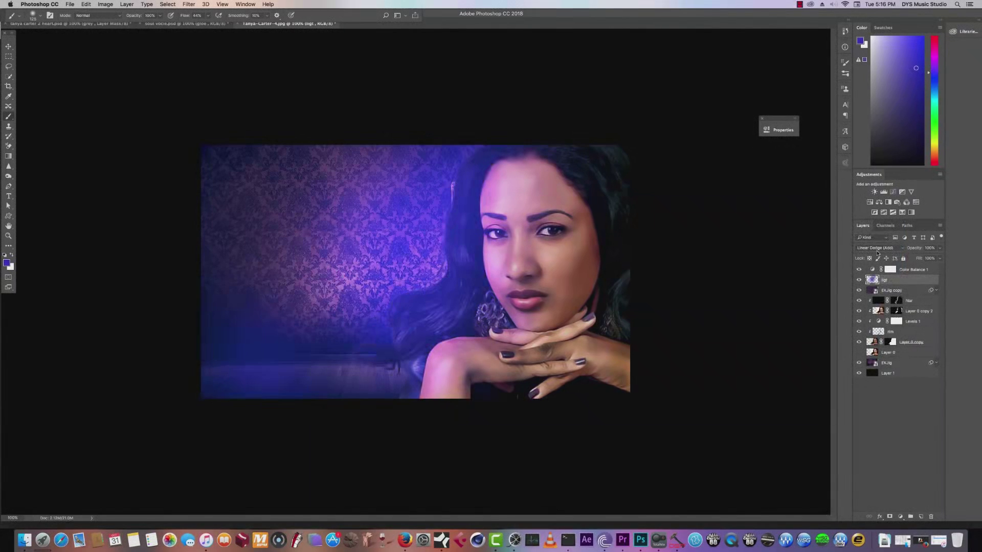
left_click(940, 258)
left_click_drag(942, 268, 937, 268)
Step: Apply a 0.9 px Gaussian Blur smart filter to the EKJig wallpaper layer
left_click(874, 363)
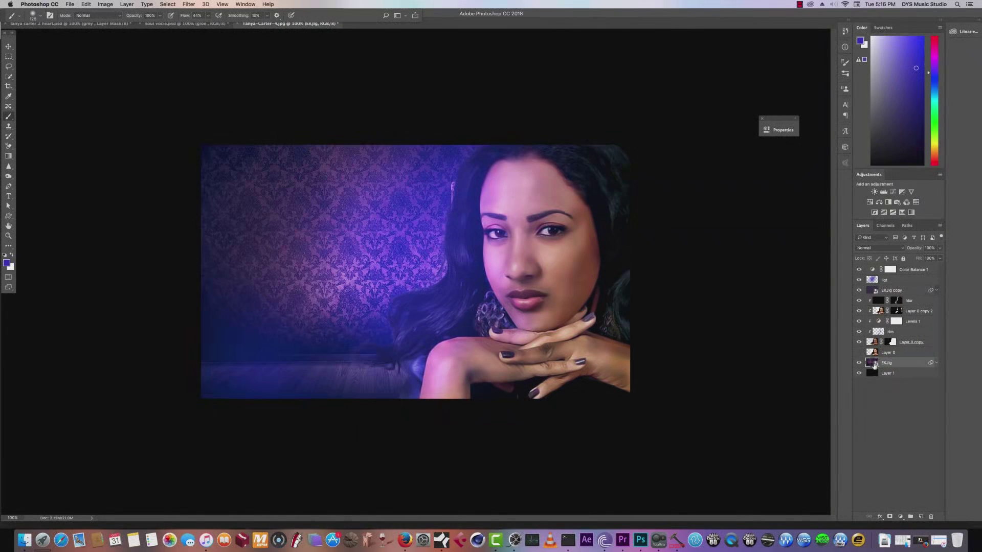
left_click(934, 364)
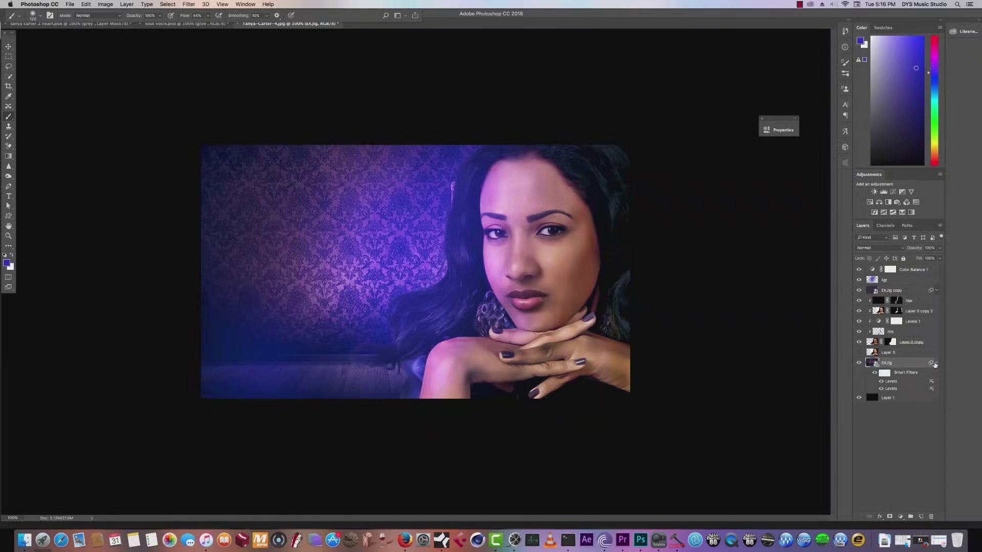
left_click(196, 7)
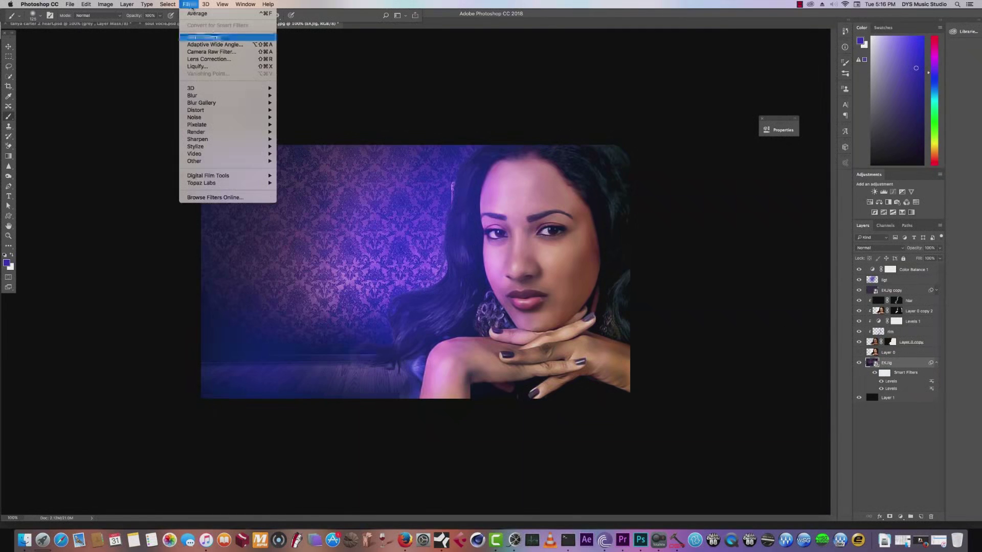
mouse_move(241, 96)
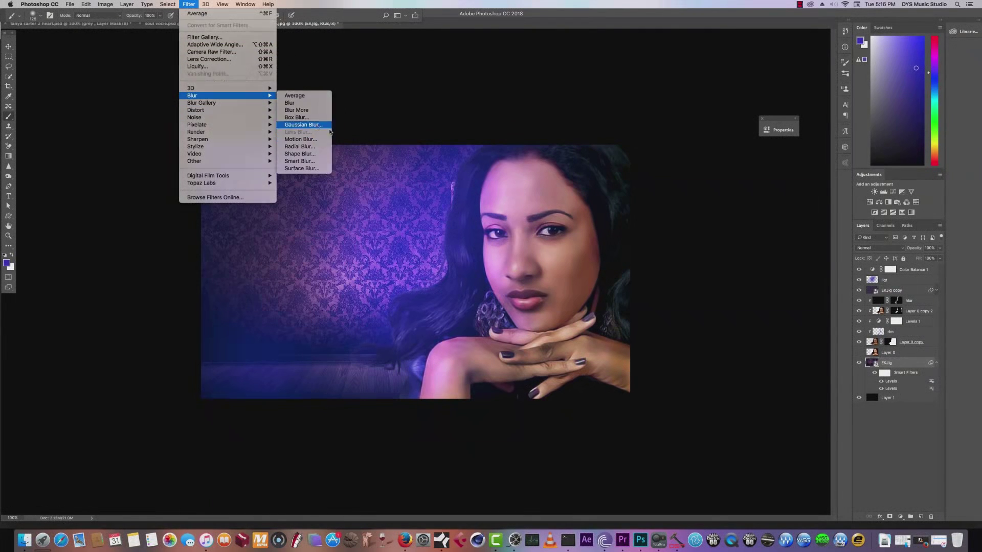
left_click(296, 124)
left_click_drag(150, 241, 117, 241)
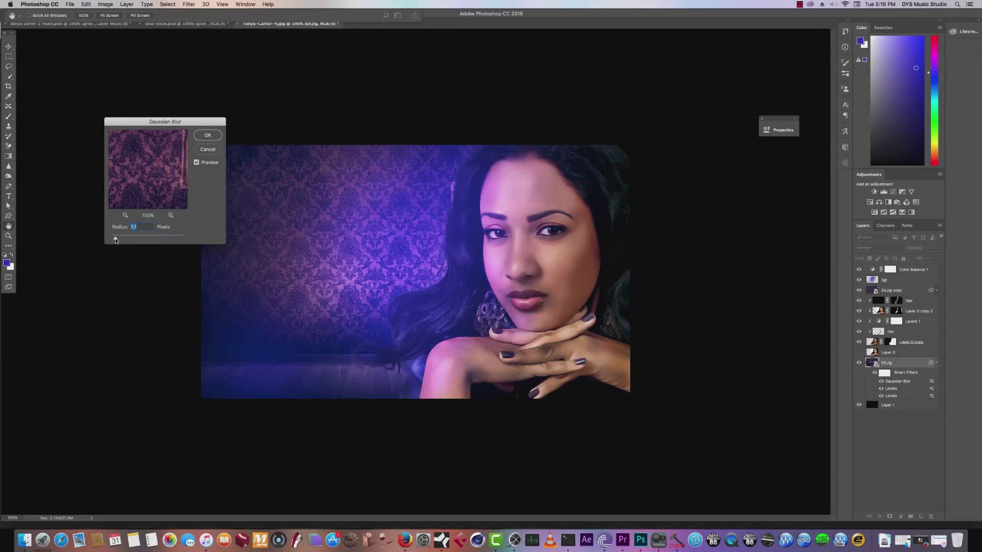
left_click_drag(119, 240, 115, 241)
left_click(207, 135)
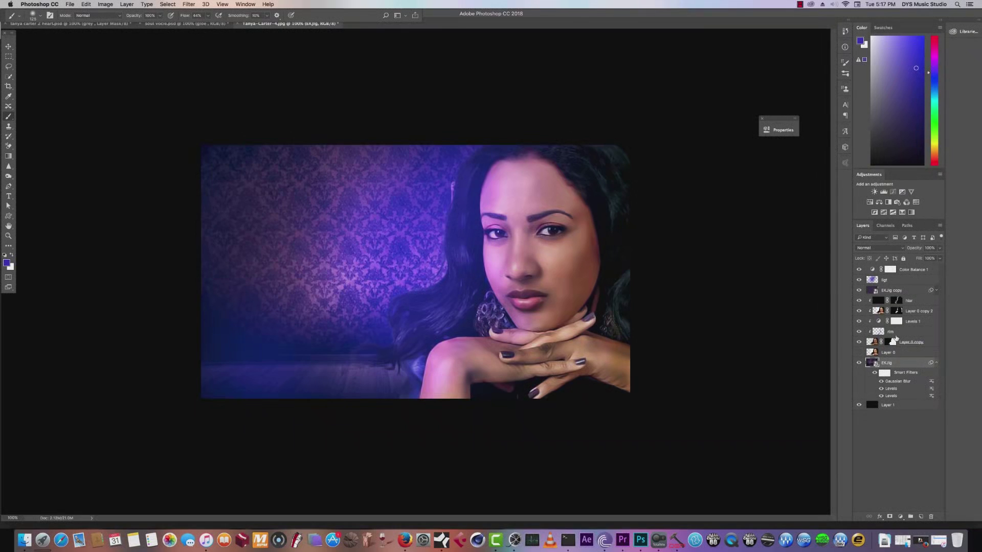
Step: Select the Layer 0 copy portrait layer and choose the Sharpen tool
left_click(875, 345)
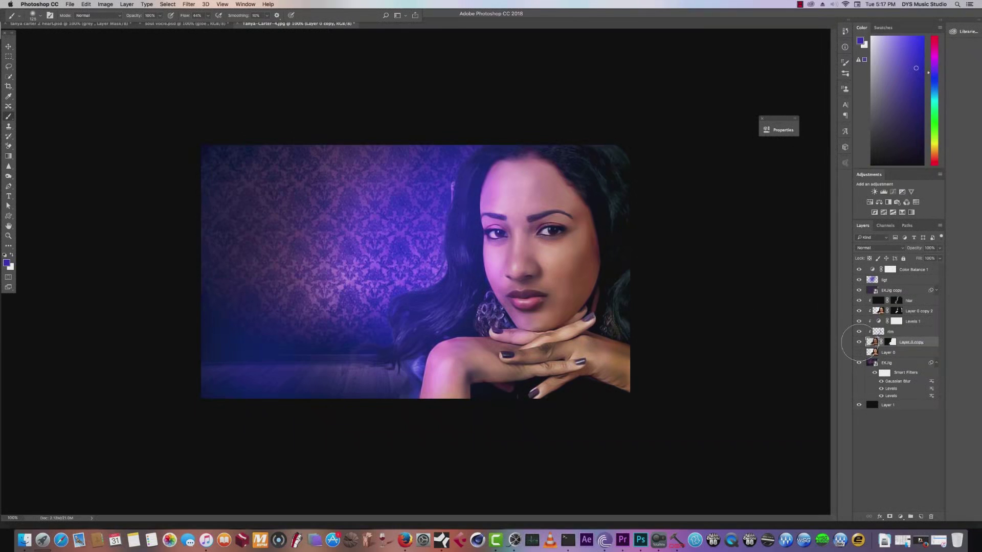
left_click(10, 175)
left_click_drag(8, 166, 30, 175)
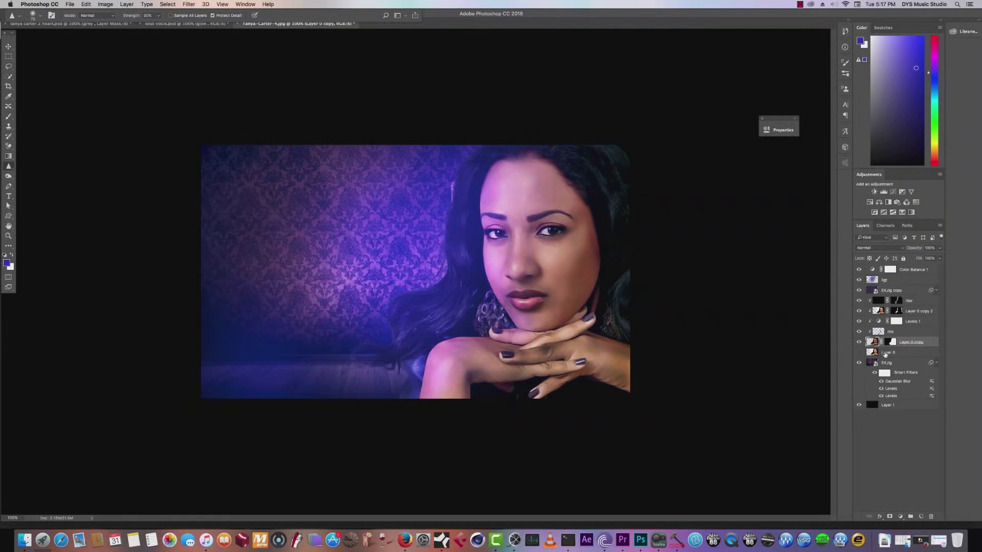
Step: Type the model's name as white title text and place the layer above EKJig copy
left_click(9, 196)
left_click(230, 306)
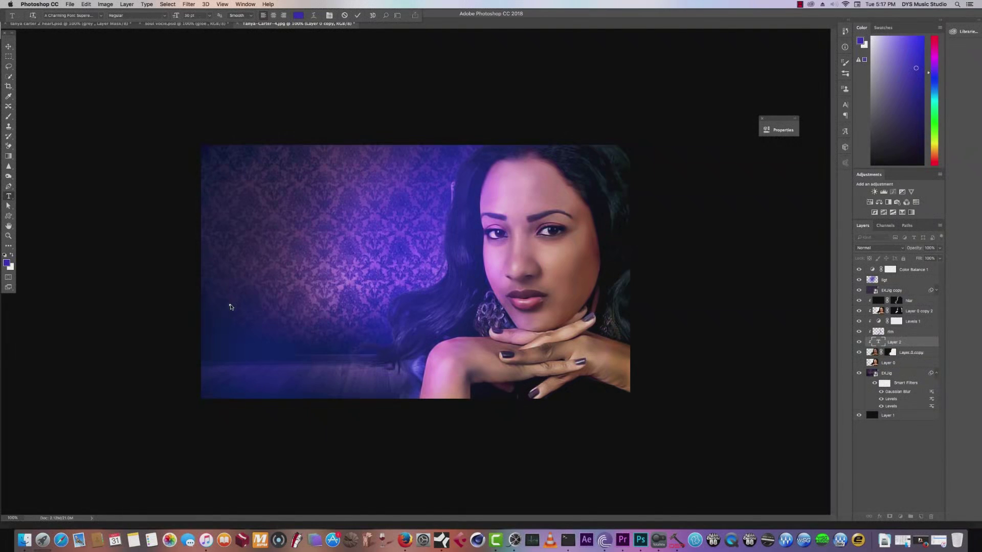
type("nya")
key("BackSpace")
key("BackSpace")
key("BackSpace")
key("BackSpace")
key("BackSpace")
left_click(298, 15)
left_click(507, 305)
key("Return")
type("Tanya C")
key("BackSpace")
key("BackSpace")
key("BackSpace")
key("BackSpace")
key("BackSpace")
key("BackSpace")
key("BackSpace")
type("Soul Voice")
left_click(357, 15)
left_click_drag(891, 344, 889, 290)
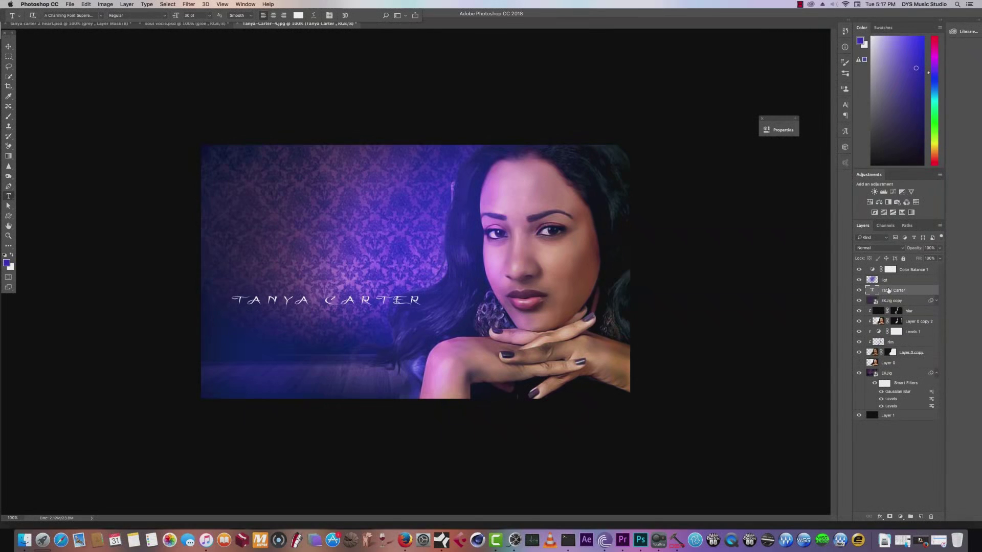
Step: Scale the title to about 137% and move it lower on the wall
key("super+t")
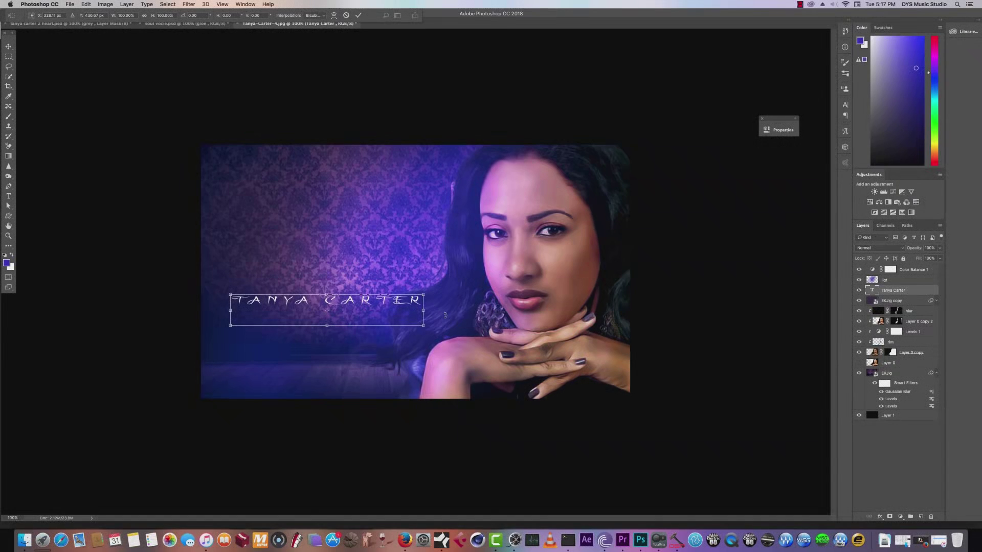
left_click_drag(424, 325, 459, 331)
left_click_drag(389, 318, 398, 342)
left_click(358, 17)
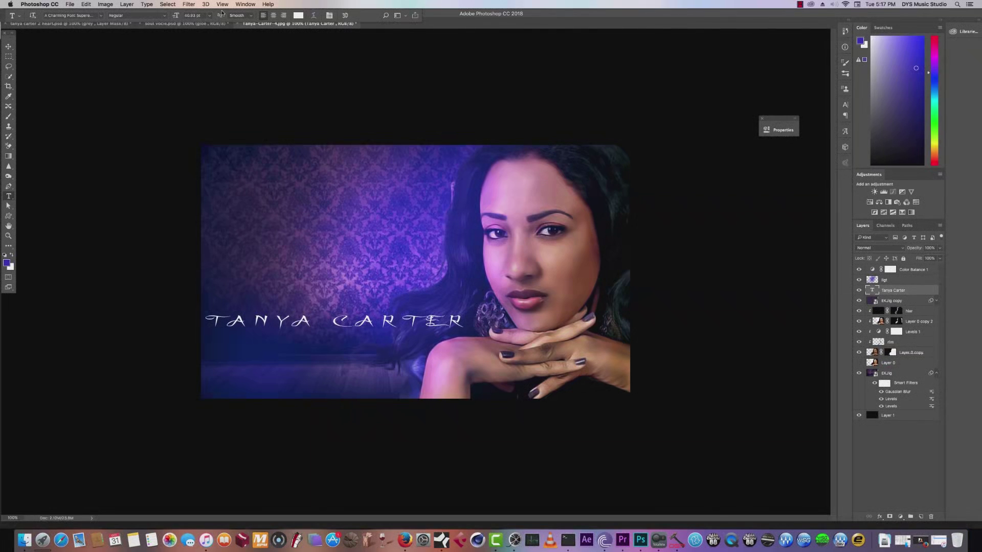
left_click(189, 4)
Step: Convert the title to a smart object and apply a Gaussian Blur to it
mouse_move(233, 96)
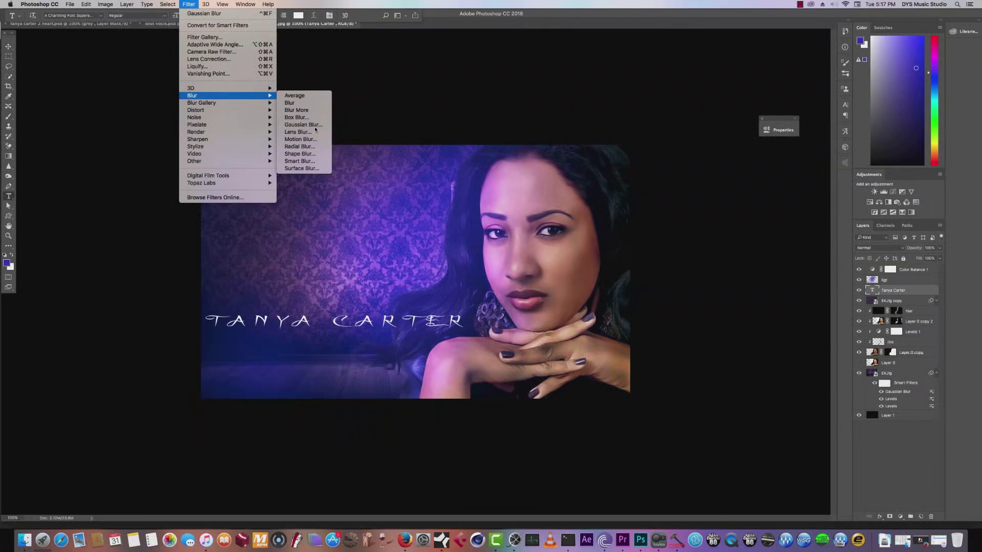
left_click(314, 127)
left_click(545, 173)
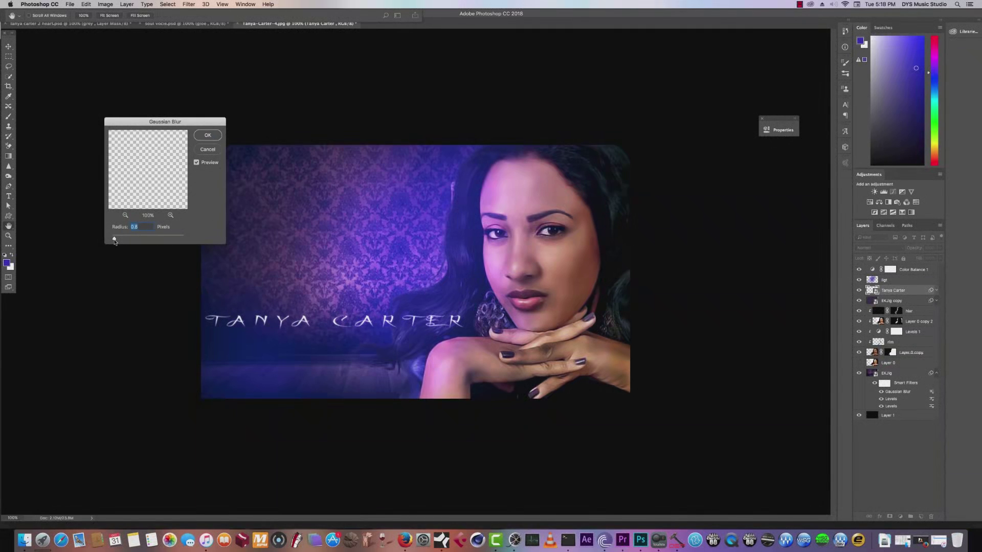
left_click(206, 135)
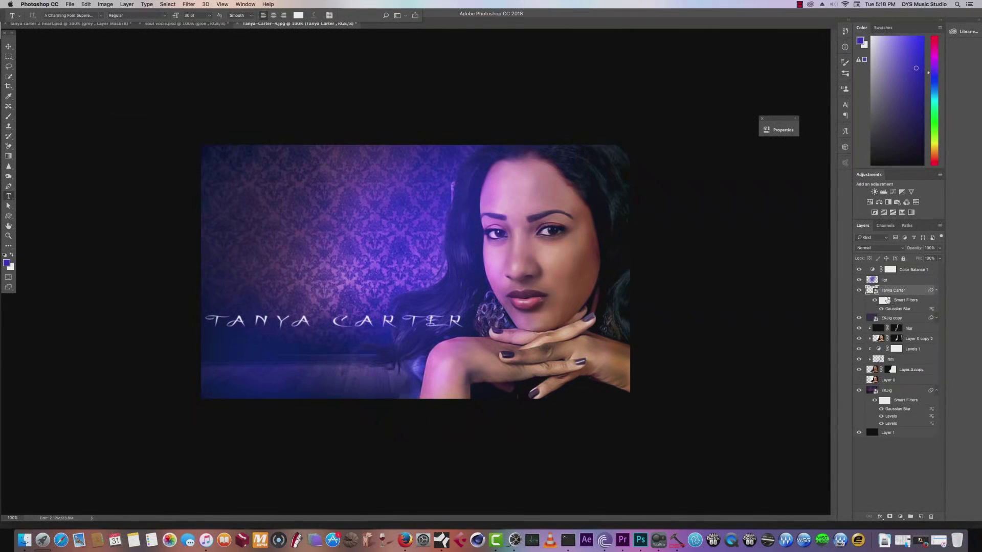
Step: Paint black on the blur's filter mask so some title letters stay sharp
key("b")
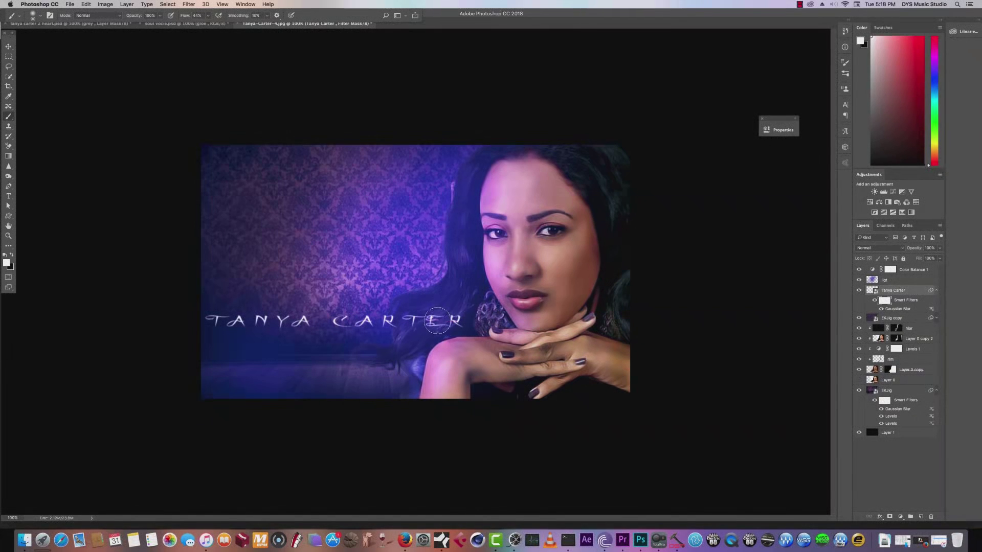
key("x")
left_click_drag(443, 319, 376, 323)
left_click_drag(266, 329, 489, 333)
left_click(878, 279)
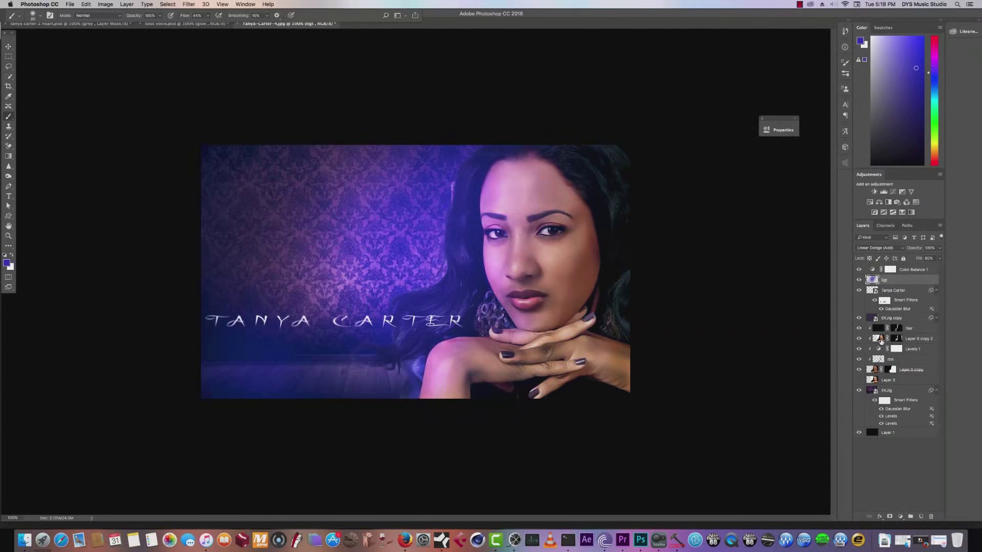
left_click(880, 340)
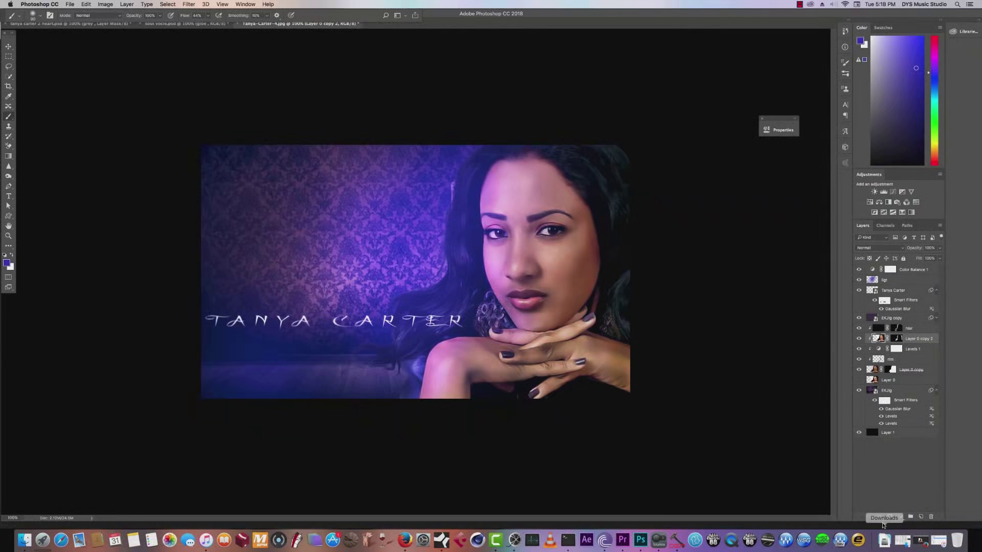
Step: Try a 65% Gradient Overlay on Layer 0 copy 2, then cancel it
left_click(880, 516)
left_click(521, 252)
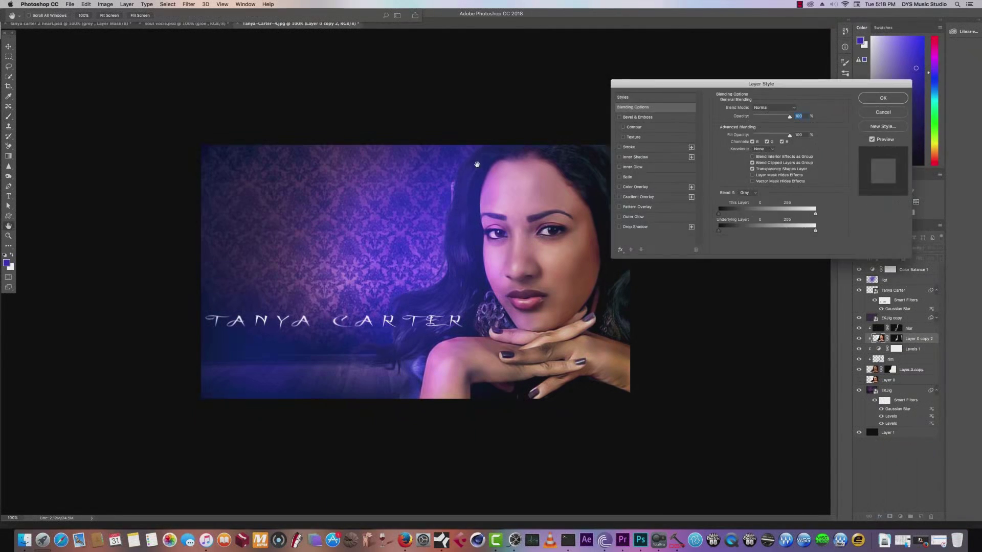
left_click(620, 197)
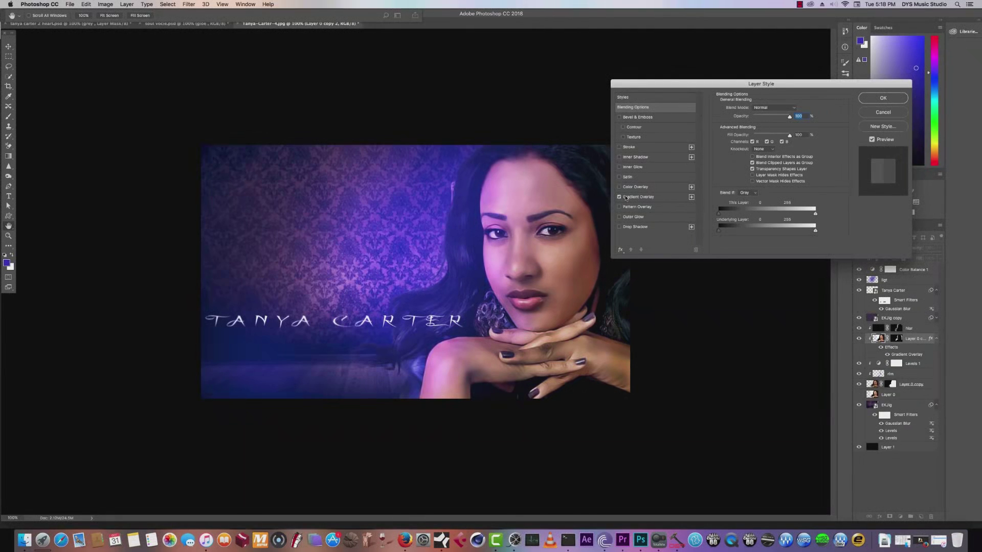
left_click(634, 197)
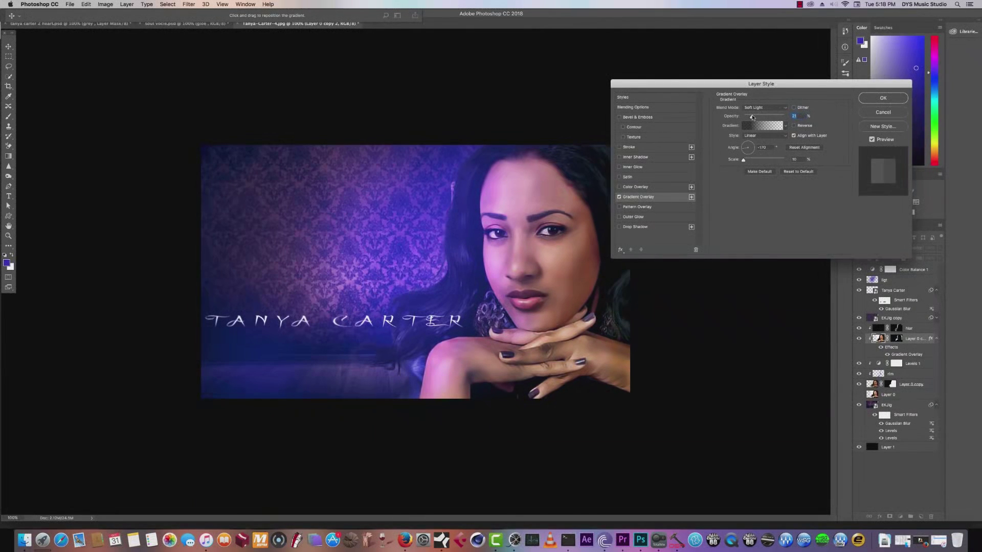
mouse_move(759, 119)
left_mouse_down()
mouse_move(770, 120)
mouse_move(748, 121)
mouse_move(766, 122)
left_mouse_up()
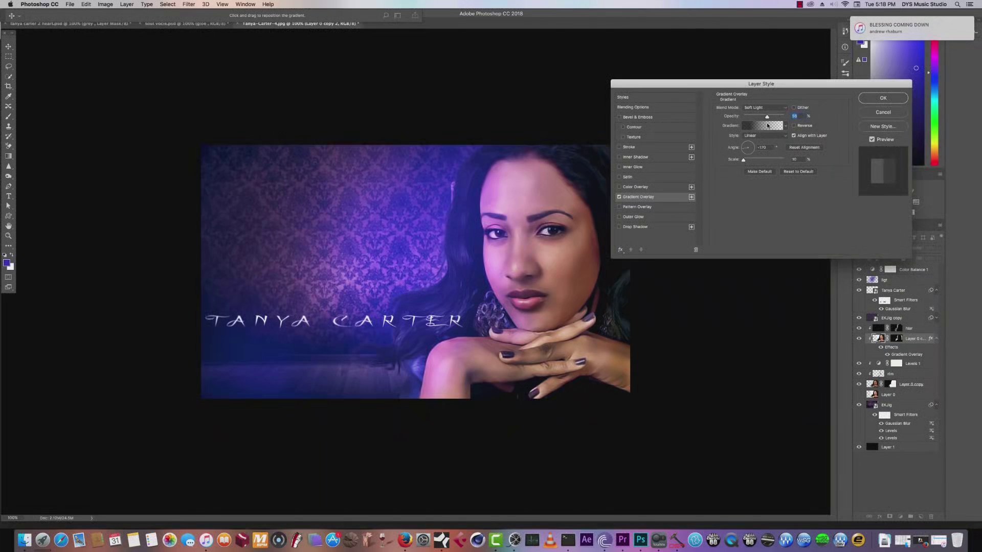
left_click(874, 113)
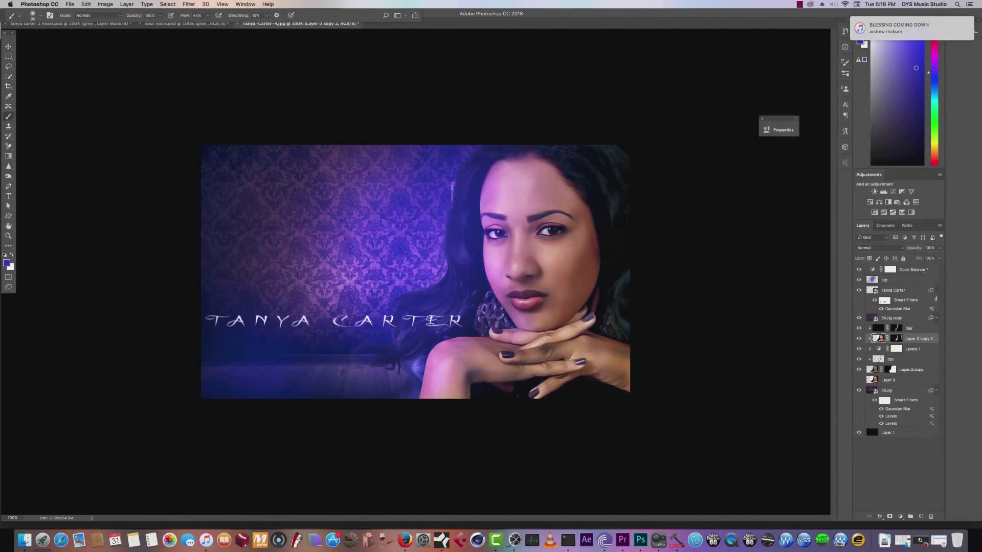
left_click_drag(862, 342, 861, 372)
left_click(859, 370)
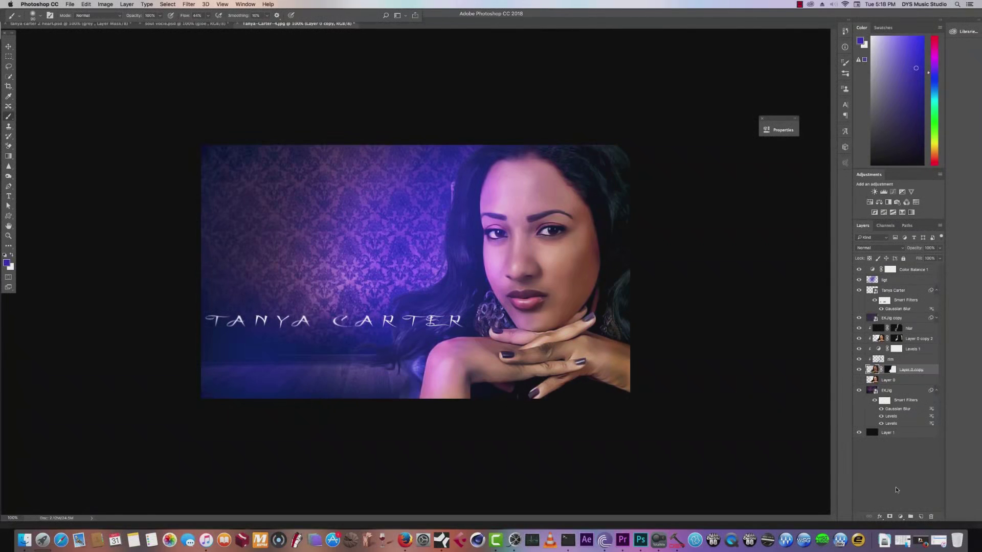
Step: Add a Gradient Overlay at slightly lowered opacity to Layer 0 copy
left_click(880, 517)
left_click(896, 448)
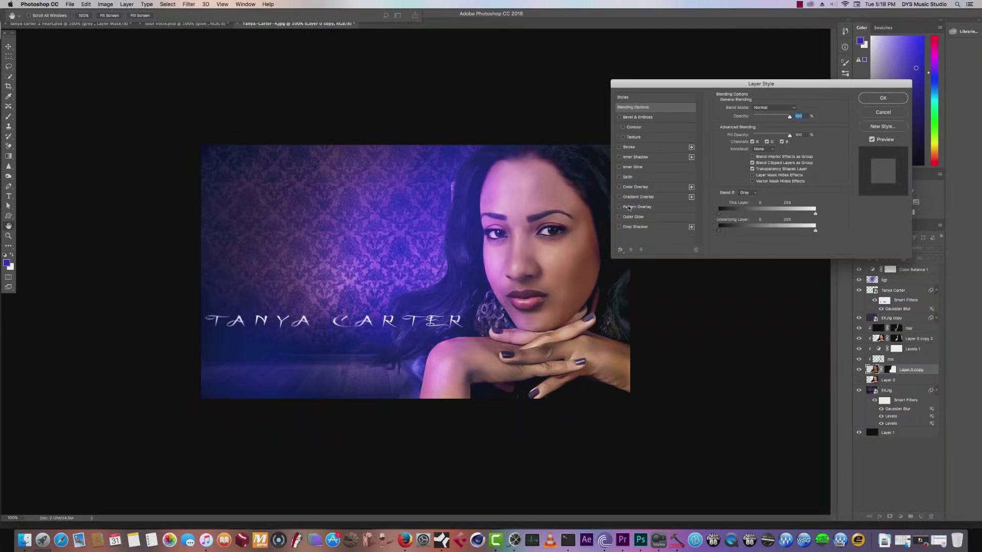
left_click(620, 197)
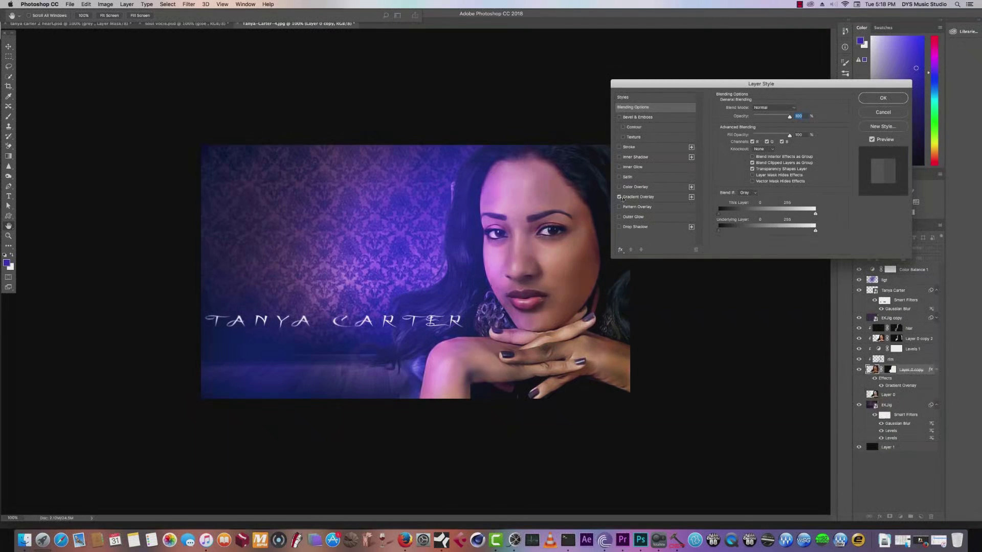
left_click(634, 198)
left_click_drag(753, 118, 751, 121)
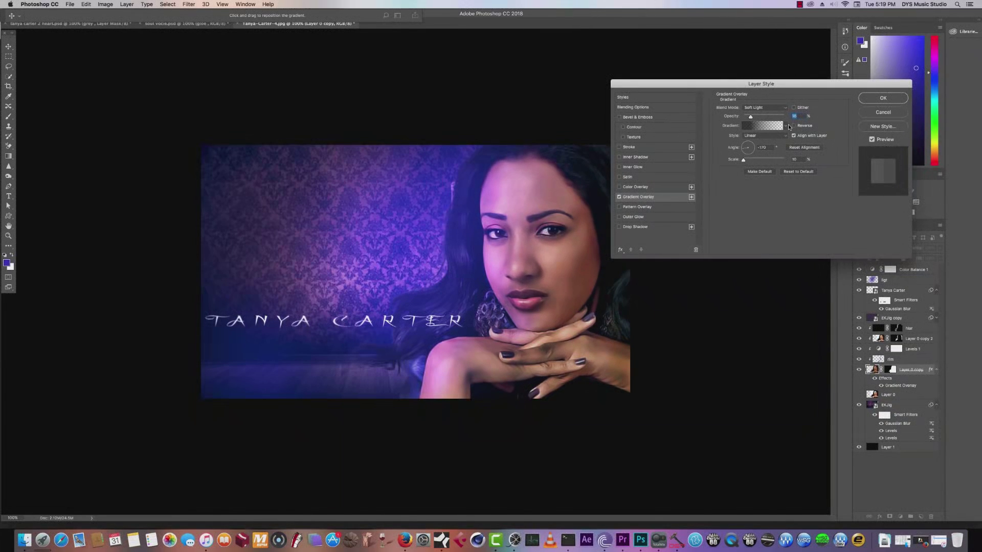
left_click(881, 100)
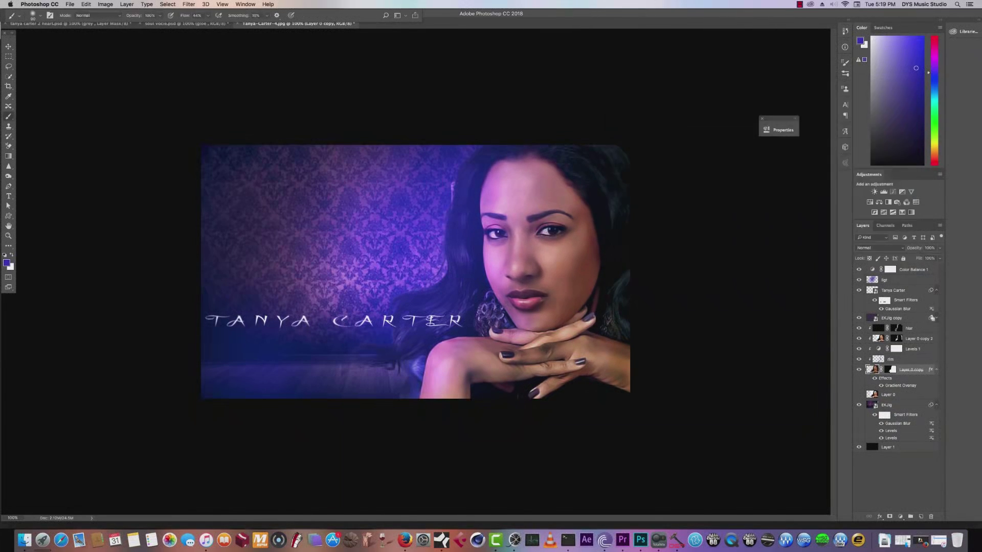
Step: Create a layer named 'lipds' clipped to Layer 0 copy, blending in Hue mode
left_click(936, 370)
key("super+shift+alt+n")
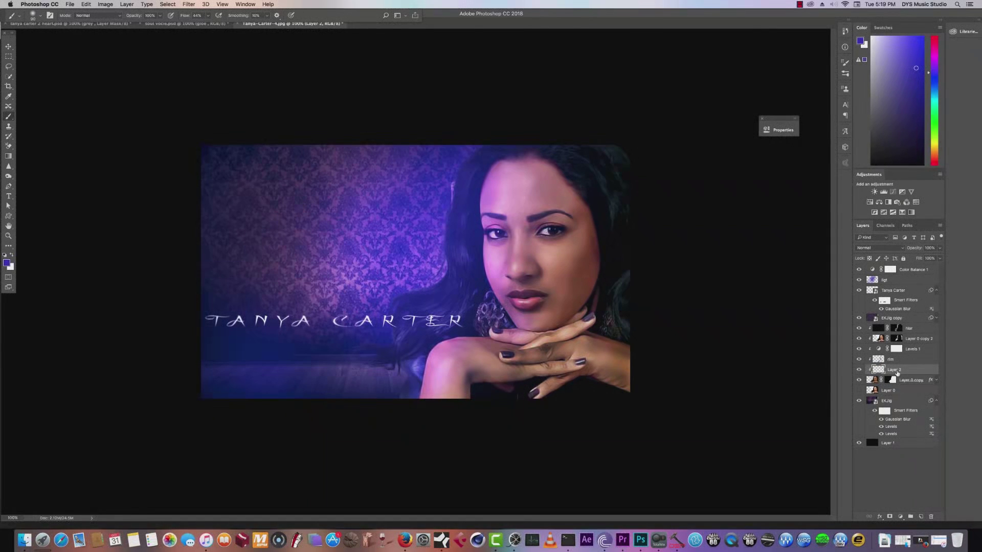
type("lipds")
key("Return")
left_click(875, 248)
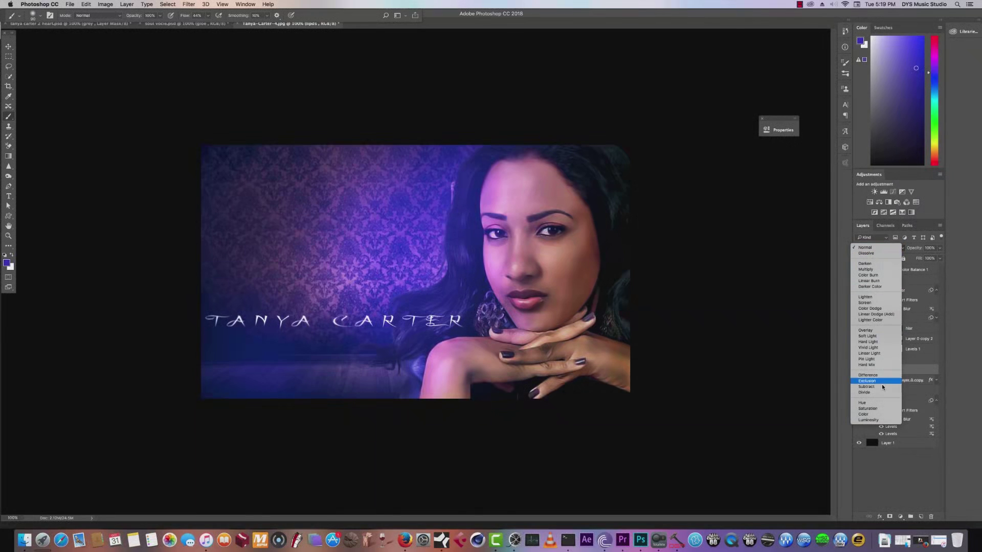
left_click(872, 403)
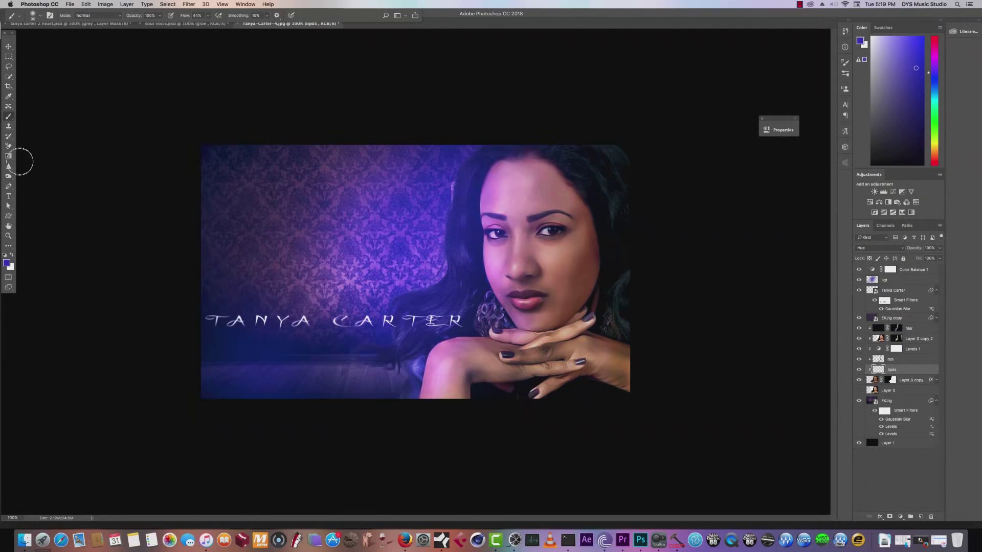
Step: At 200% zoom, paint the lips purple-blue with a 30 px brush, then return to 100%
key("bracketleft")
key("bracketleft")
key("bracketleft")
key("super+equal")
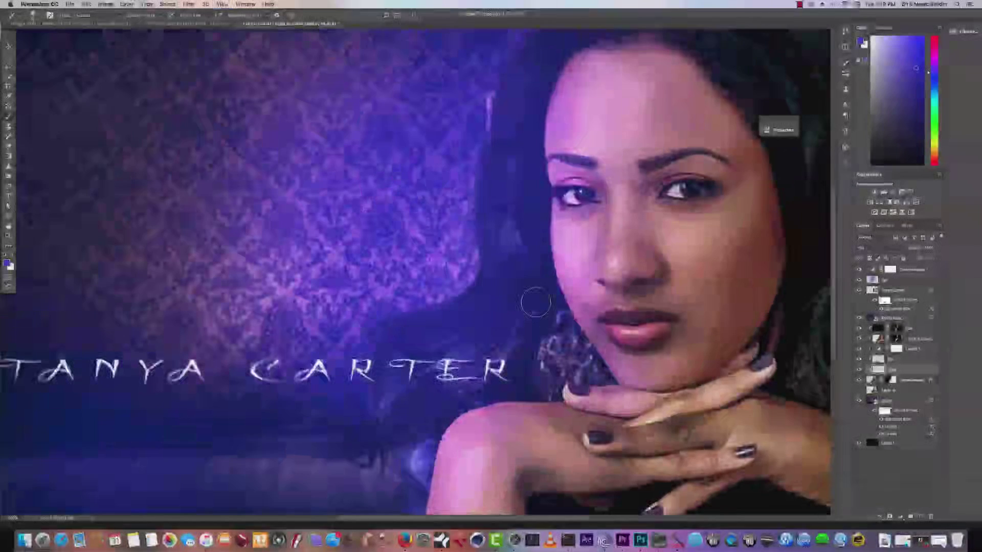
key("bracketleft")
key("bracketleft")
key("bracketleft")
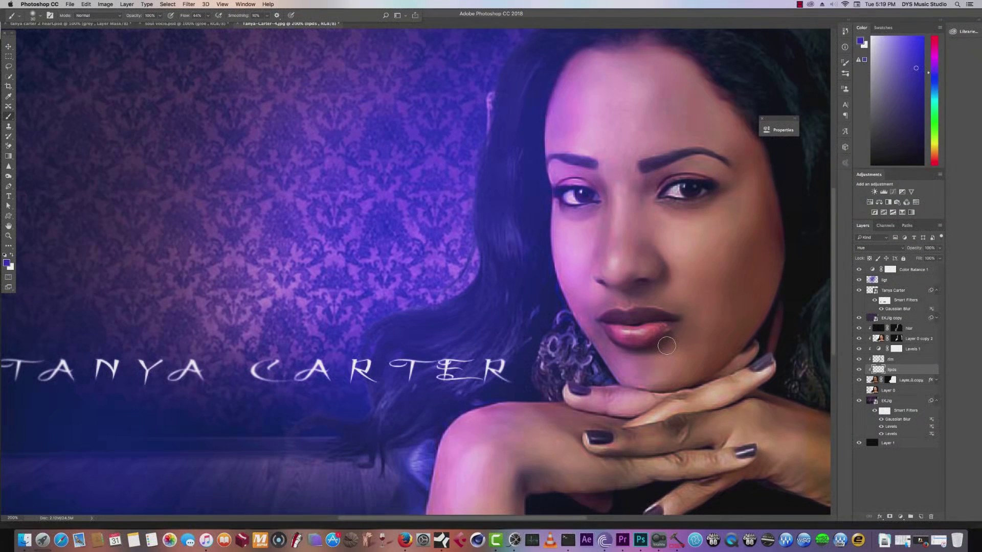
mouse_move(657, 335)
left_mouse_down()
mouse_move(611, 329)
mouse_move(658, 331)
mouse_move(639, 327)
mouse_move(657, 321)
mouse_move(609, 319)
mouse_move(620, 333)
mouse_move(617, 324)
mouse_move(660, 322)
mouse_move(646, 315)
mouse_move(662, 322)
mouse_move(611, 326)
mouse_move(659, 328)
mouse_move(624, 340)
mouse_move(642, 339)
mouse_move(609, 326)
mouse_move(660, 328)
mouse_move(632, 323)
left_mouse_up()
left_click(874, 381)
mouse_move(8, 176)
left_mouse_down()
mouse_move(32, 184)
mouse_move(36, 176)
left_mouse_up()
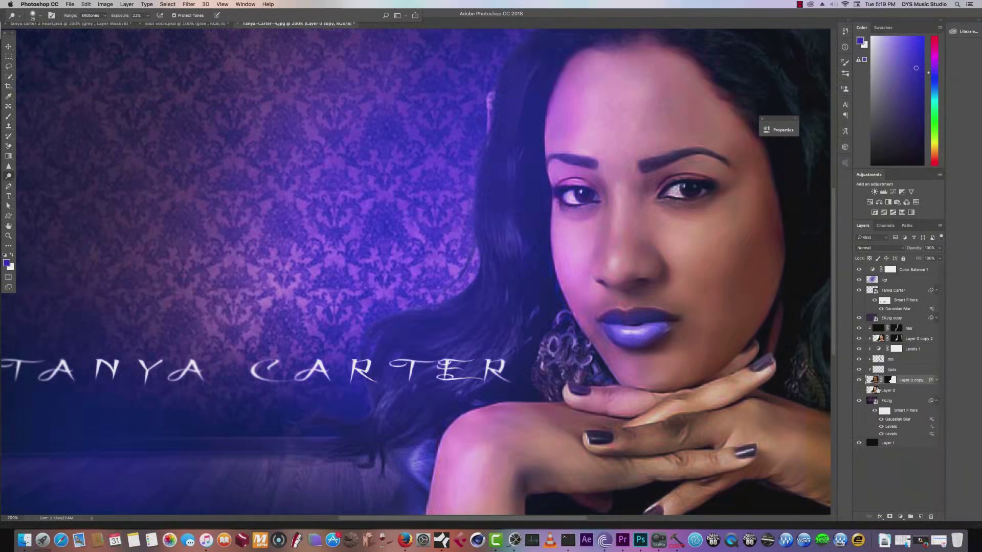
left_click(876, 370)
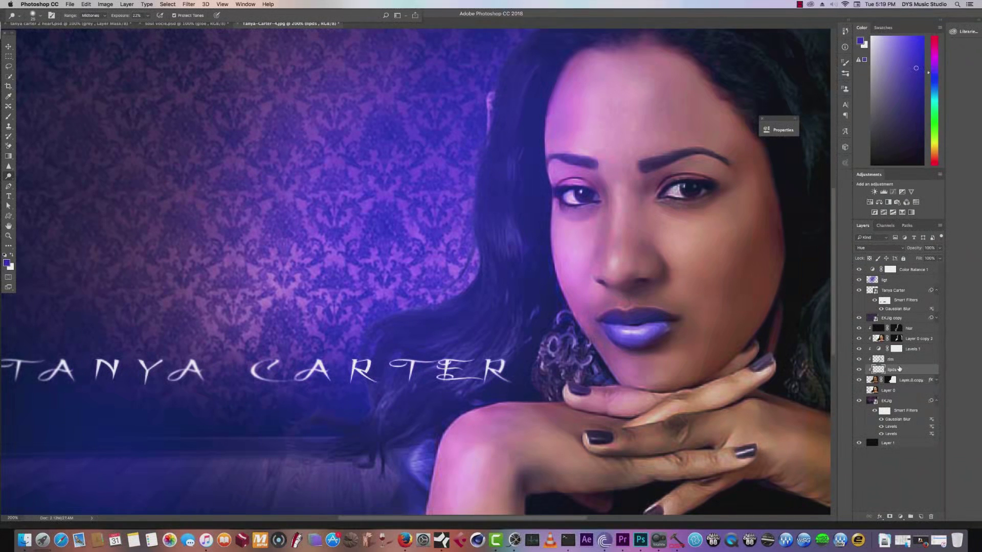
key("super+minus")
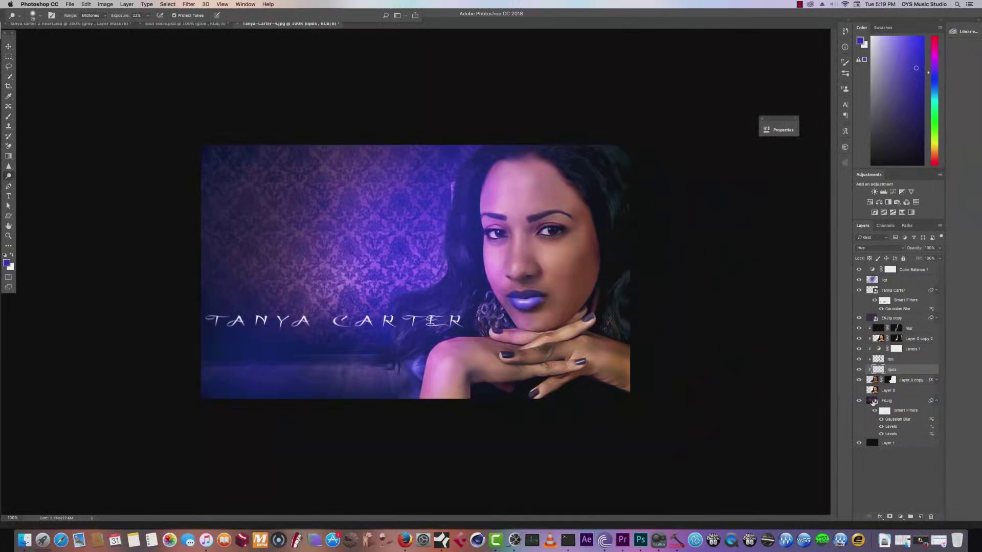
Step: Shift the lips layer's hue by +41 with Hue/Saturation, turning blue-violet lips magenta
left_click(115, 4)
mouse_move(122, 25)
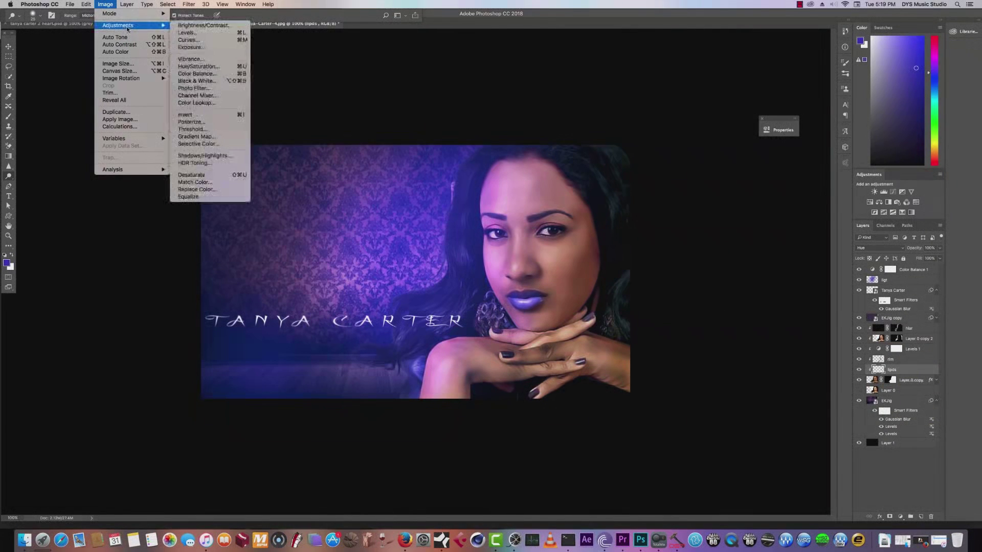
left_click(202, 67)
left_click_drag(158, 197, 174, 199)
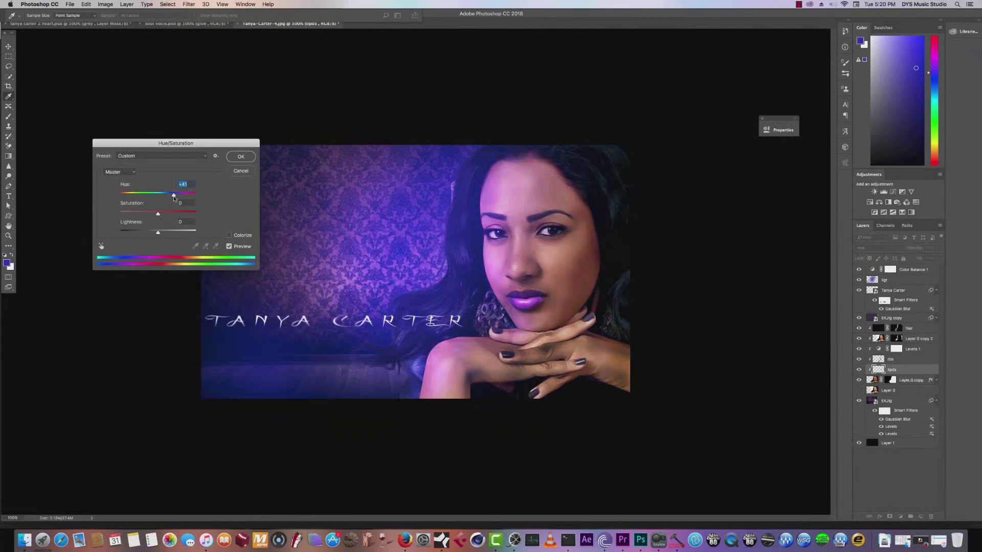
left_click(240, 158)
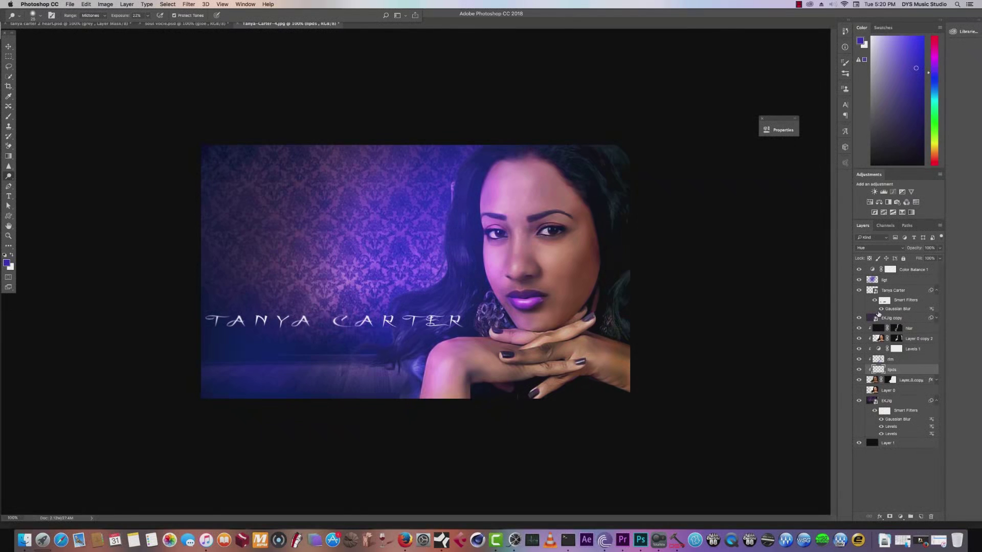
left_click(888, 291)
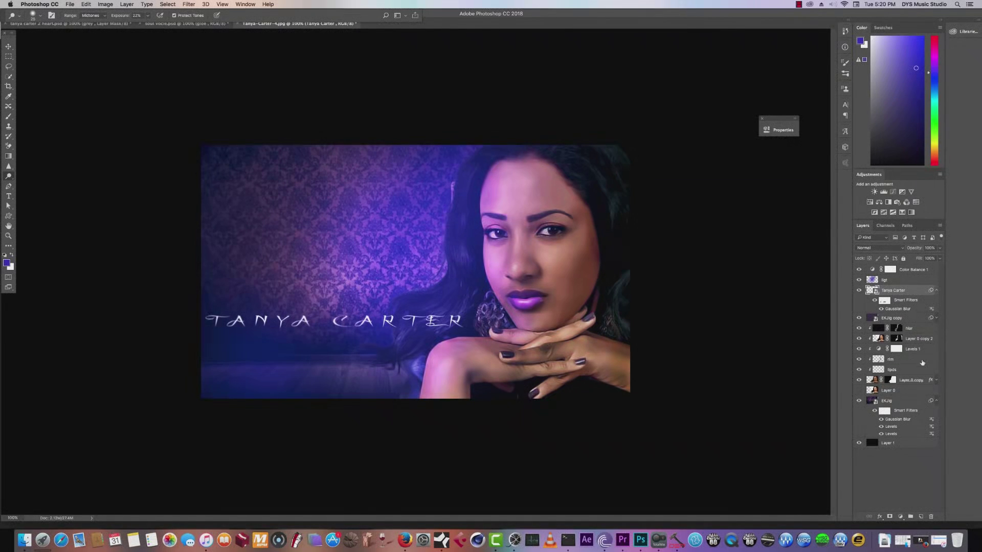
left_click(901, 517)
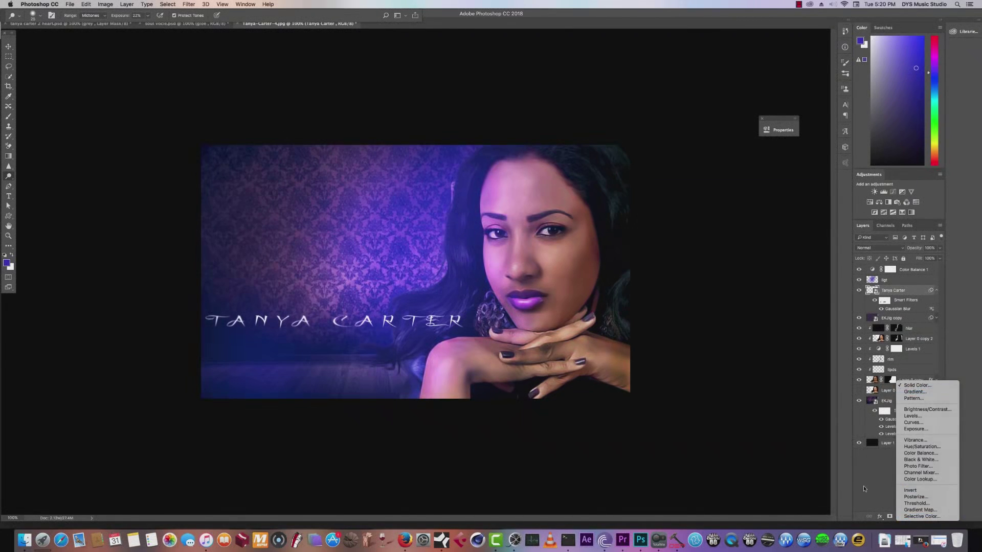
left_click(880, 517)
left_click(903, 447)
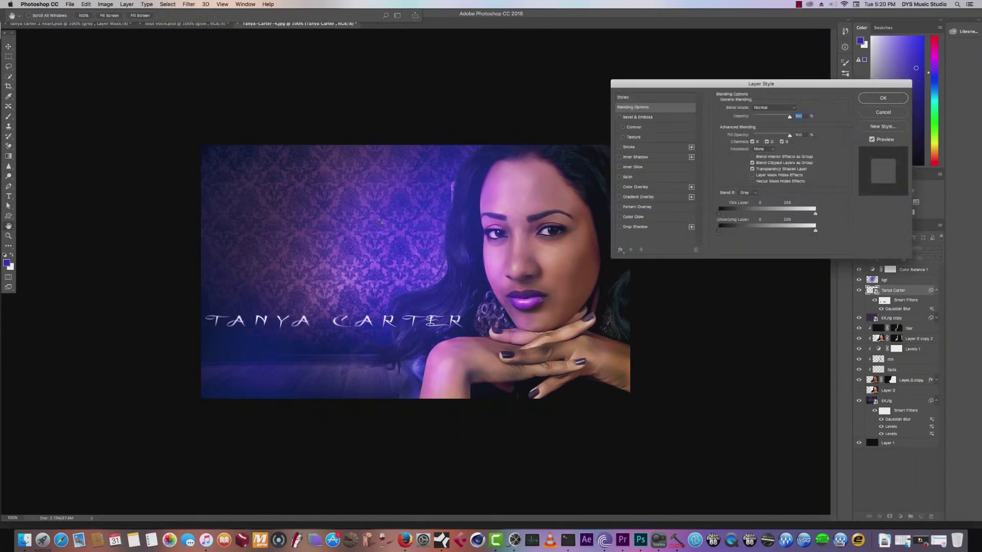
left_click(620, 217)
left_click(636, 217)
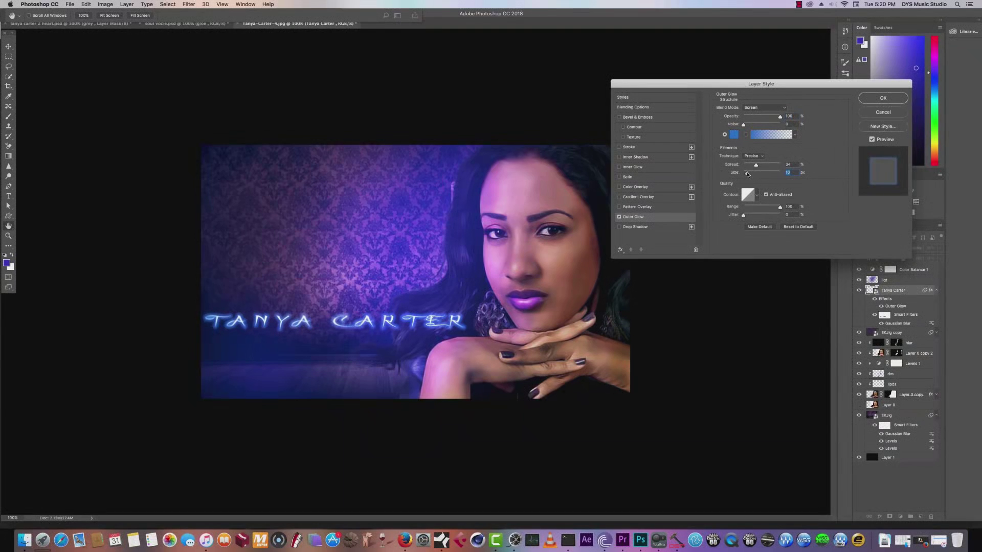
left_click_drag(748, 167, 745, 170)
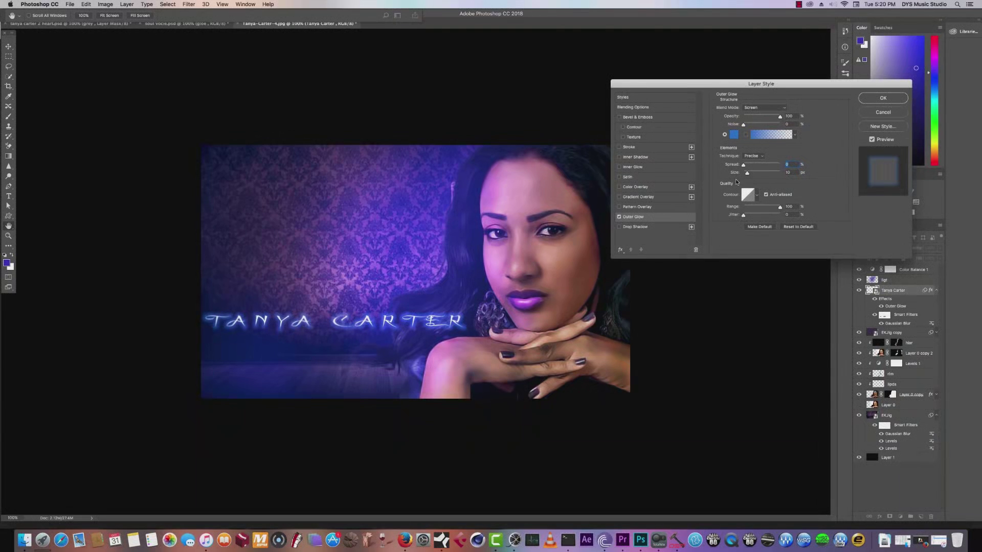
left_click(870, 100)
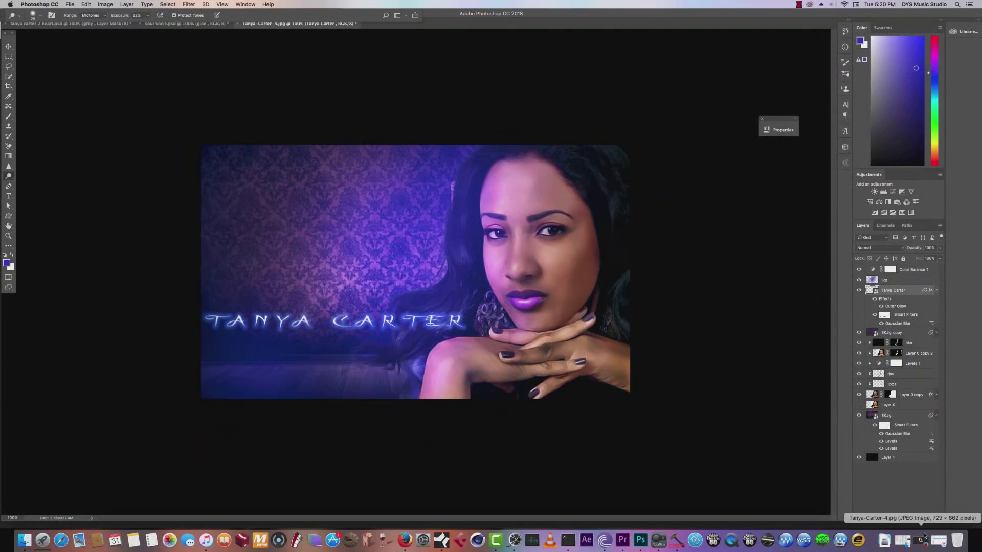
Step: Create a new layer named 'snoke' above the title
left_click(920, 517)
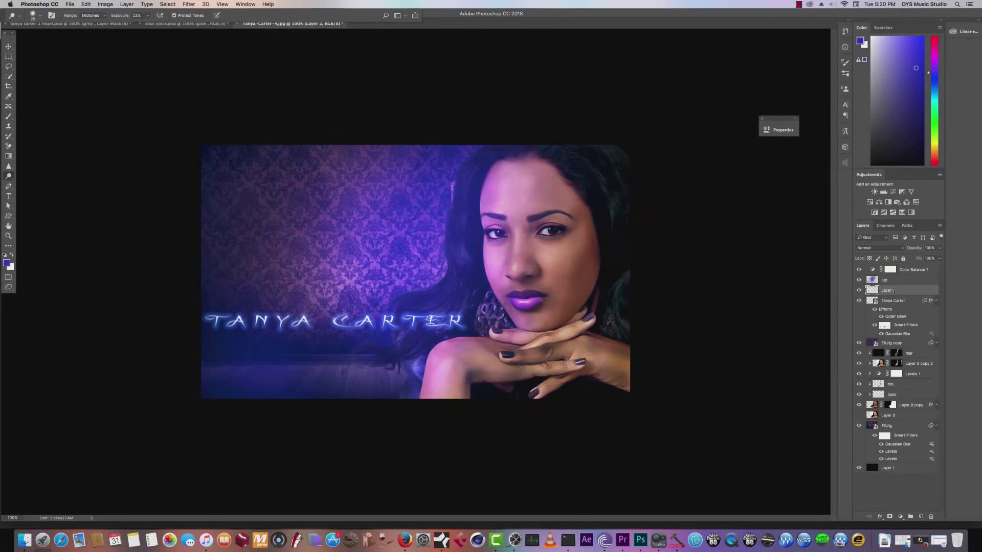
type("snoke")
key("Return")
Step: Set up the Brush with 30% flow, a lighter violet colour and size 90
key("b")
left_click_drag(182, 17, 173, 20)
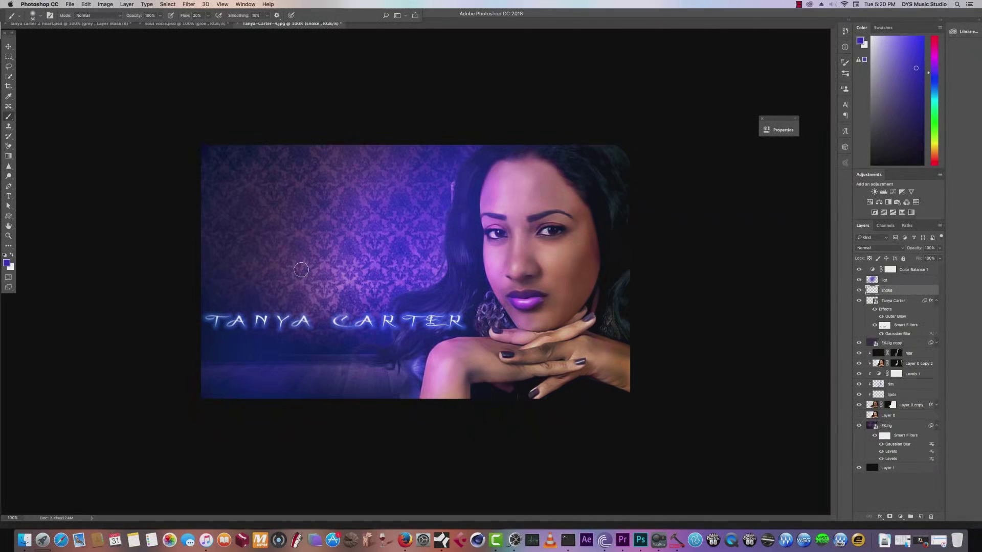
left_click_drag(918, 68, 915, 49)
key("bracketright")
key("bracketright")
key("bracketright")
Step: Paint soft blue smoke across the bottom band and a faint glow around TANYA
left_click_drag(374, 372, 331, 373)
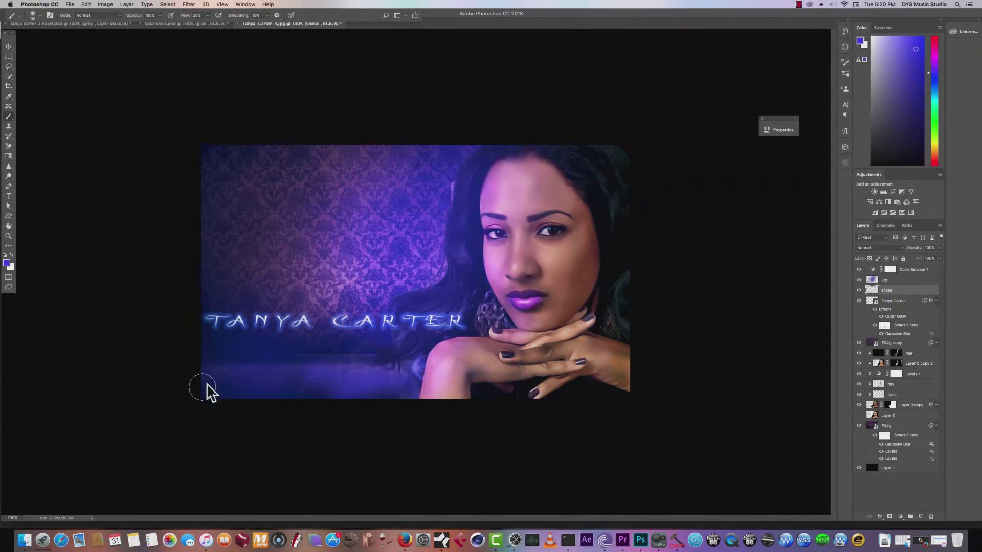
left_click_drag(208, 390, 202, 402)
mouse_move(183, 308)
left_mouse_down()
mouse_move(197, 342)
mouse_move(254, 327)
left_mouse_up()
left_click_drag(537, 438, 285, 388)
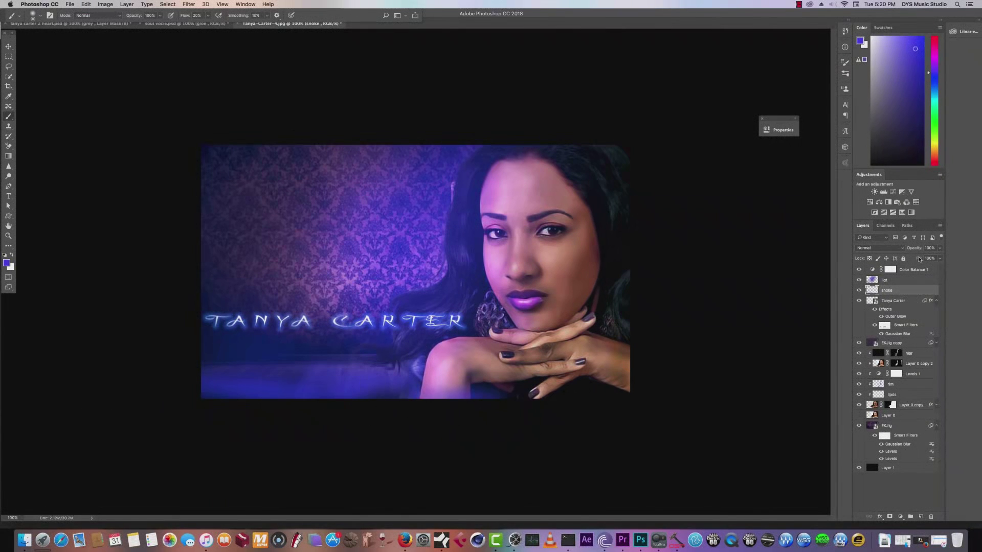
Step: Try Linear Light, Linear Dodge and Color Dodge on the smoke layer, settling on Screen
left_click(877, 248)
left_click(879, 304)
left_click(879, 247)
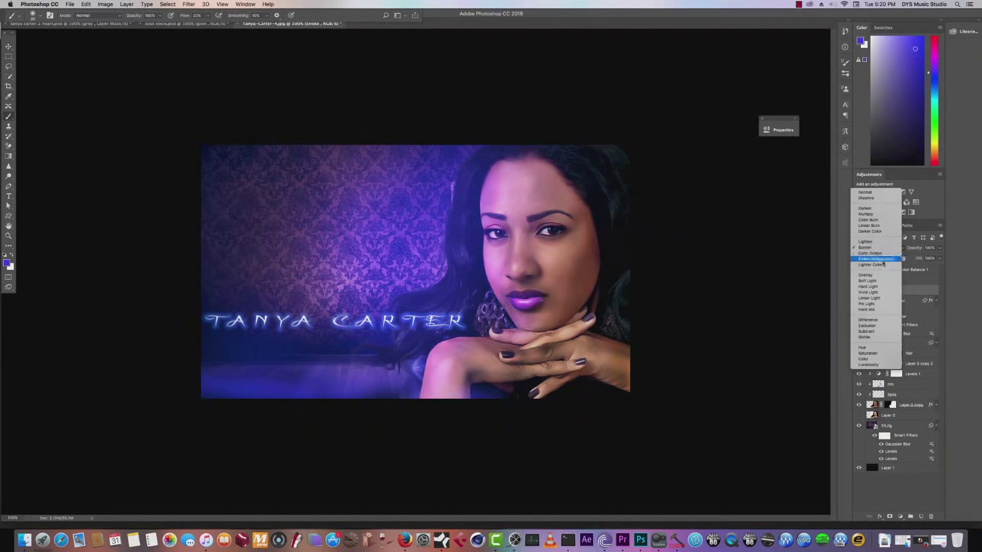
left_click(883, 302)
left_click(878, 247)
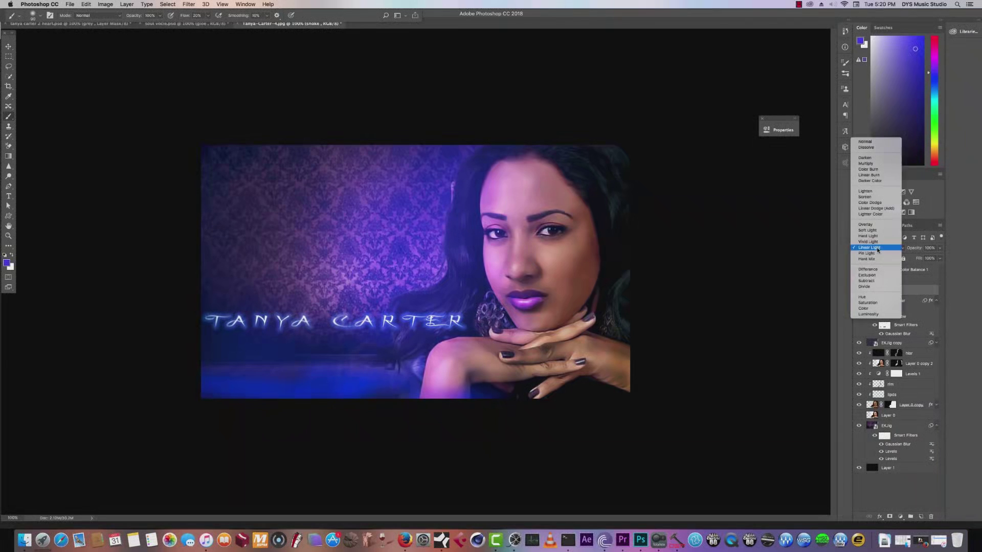
left_click(879, 247)
left_click(871, 237)
key("Escape")
left_click(879, 248)
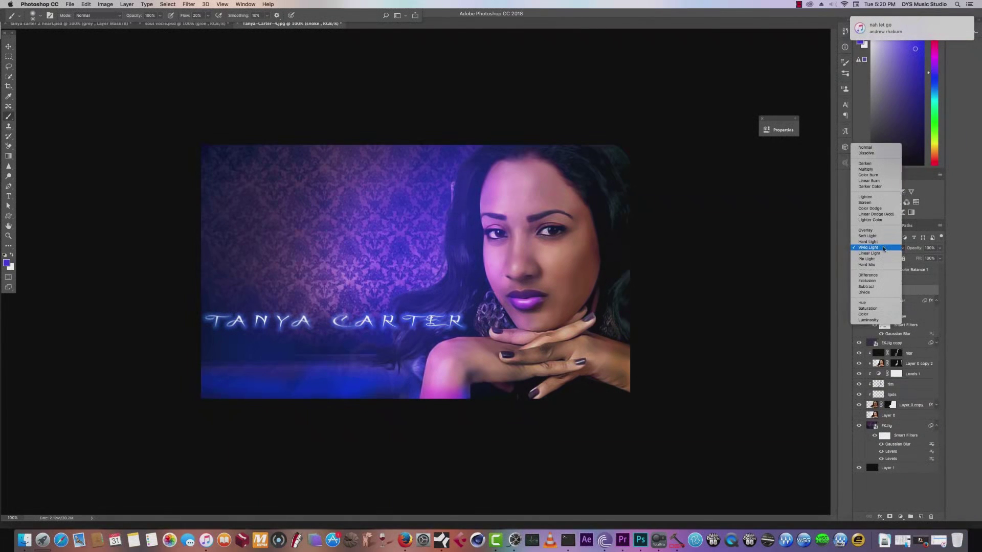
left_click(882, 218)
left_click(881, 248)
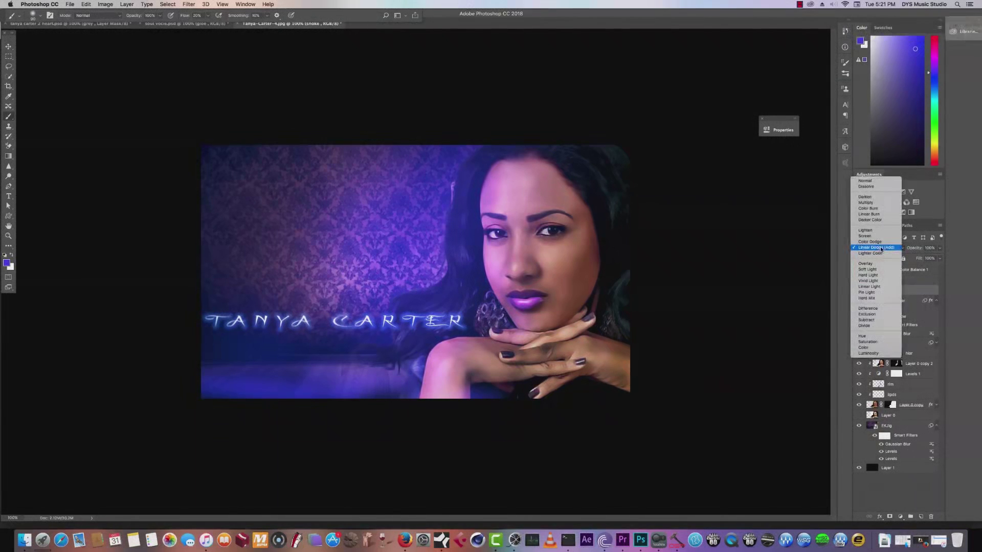
left_click(883, 244)
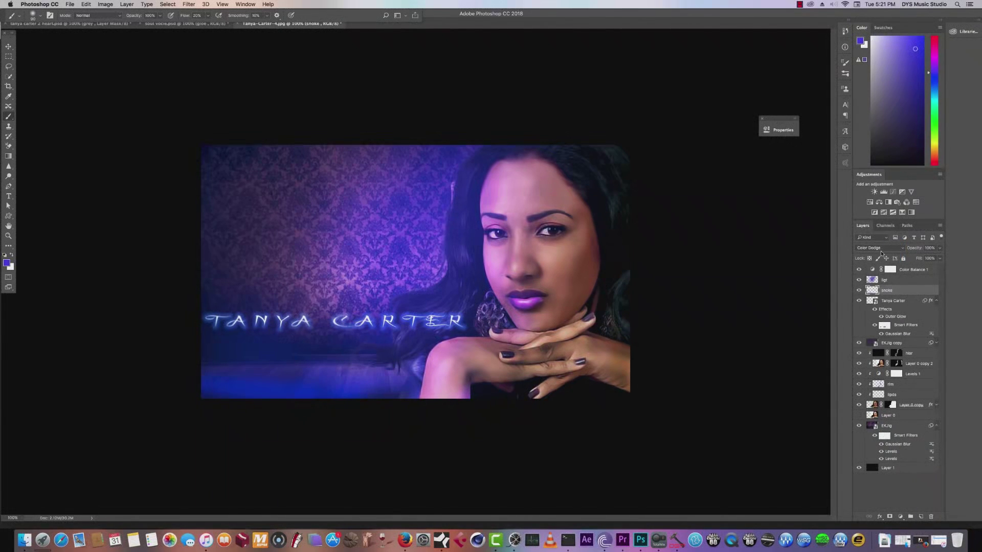
left_click(880, 249)
left_click(878, 242)
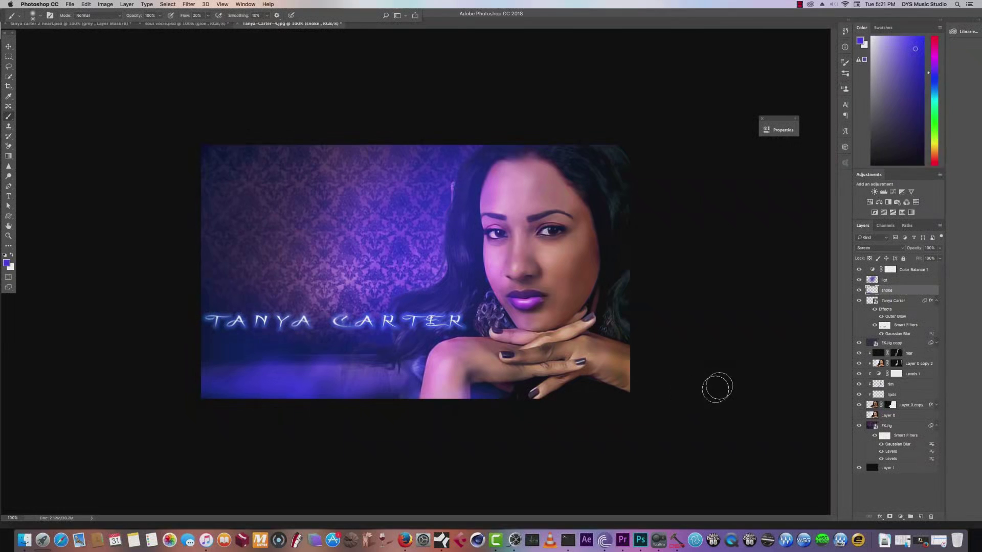
Step: Paint more smoke along the bottom edge, undoing a stray top-left corner stroke
left_click_drag(602, 384, 480, 391)
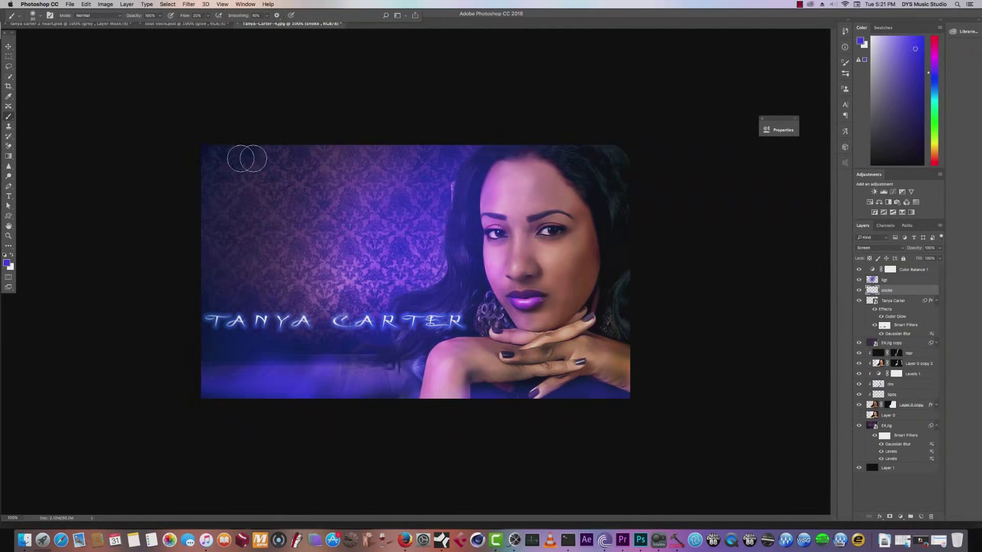
left_click_drag(248, 155, 220, 161)
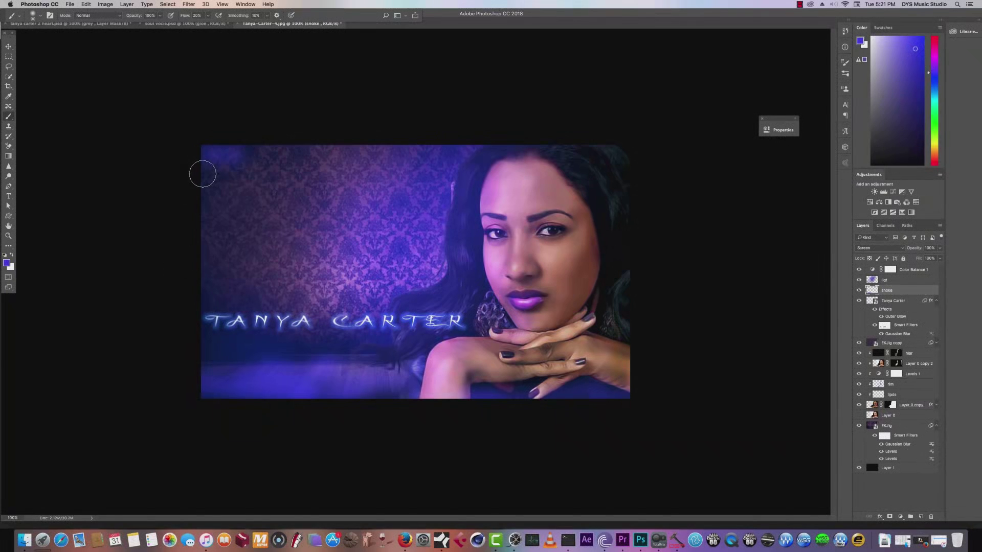
key("super+z")
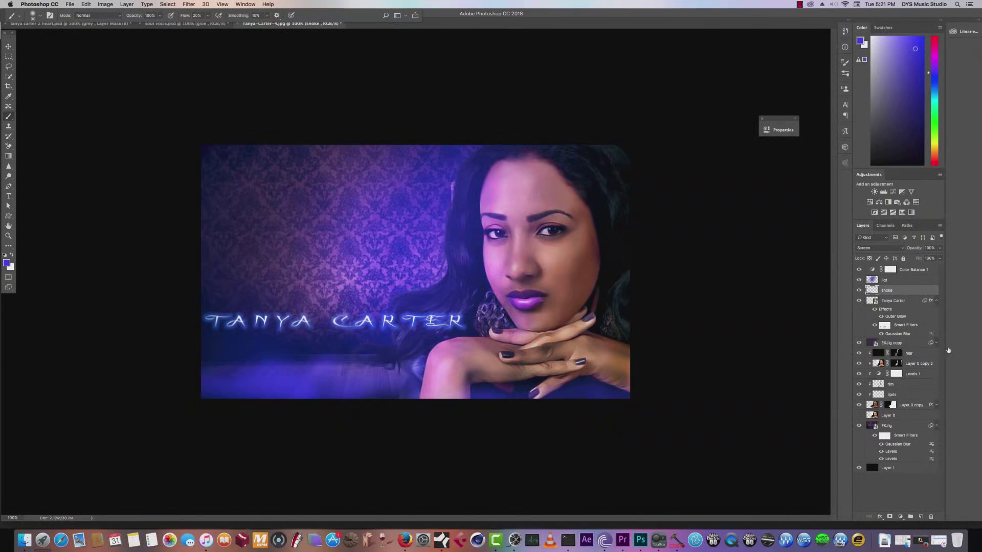
Step: Add a Curves layer above Color Balance 1 with two points lifting the highlights
left_click(937, 428)
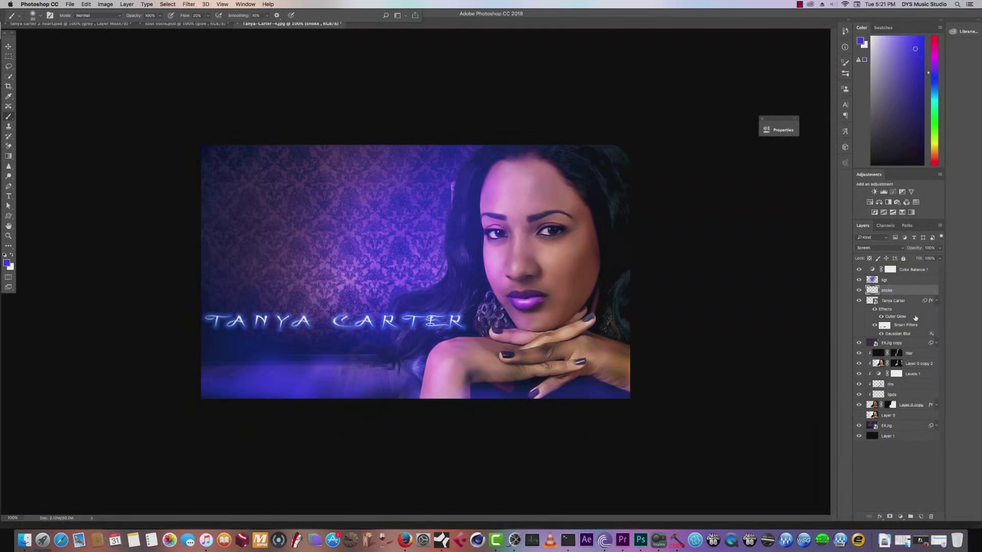
left_click(890, 270)
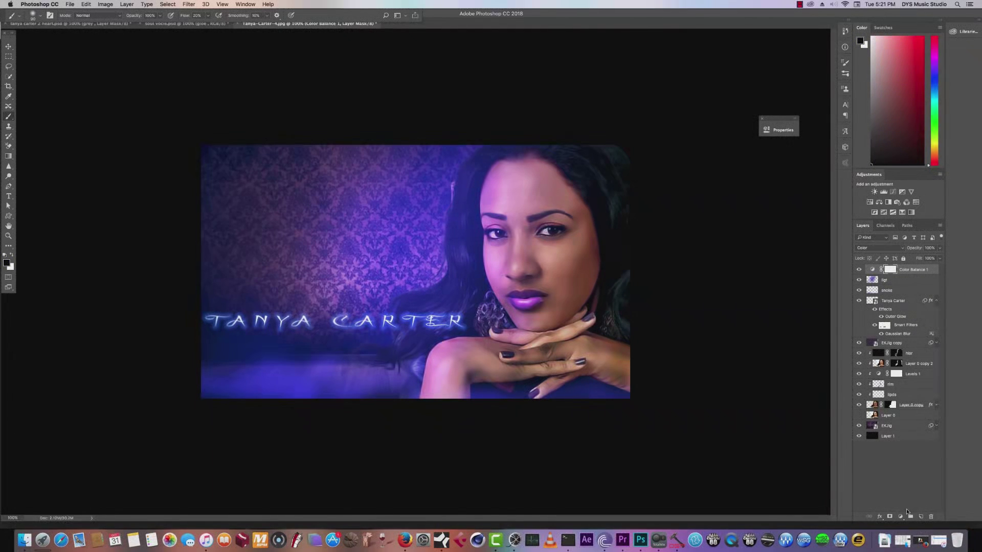
left_click(901, 516)
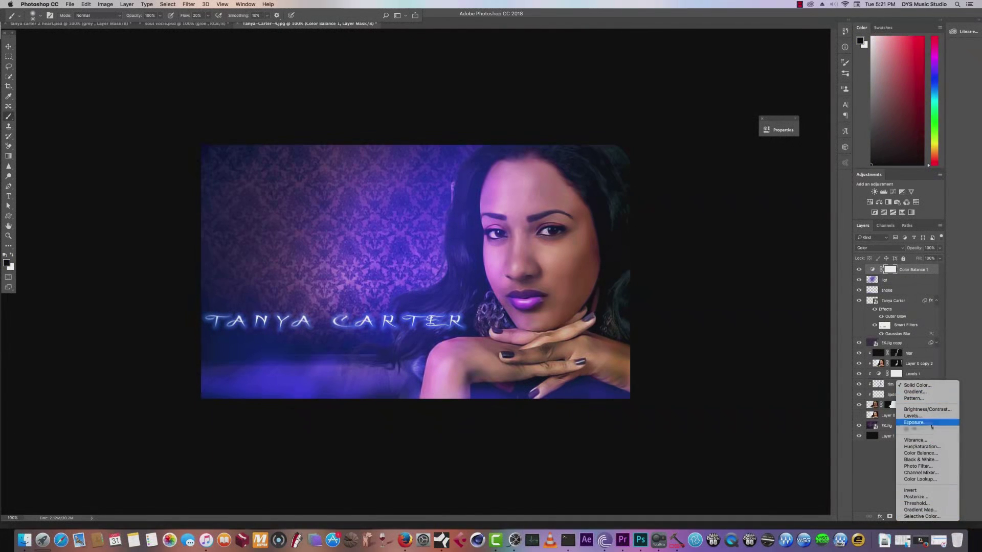
left_click(932, 426)
left_click_drag(682, 232, 683, 233)
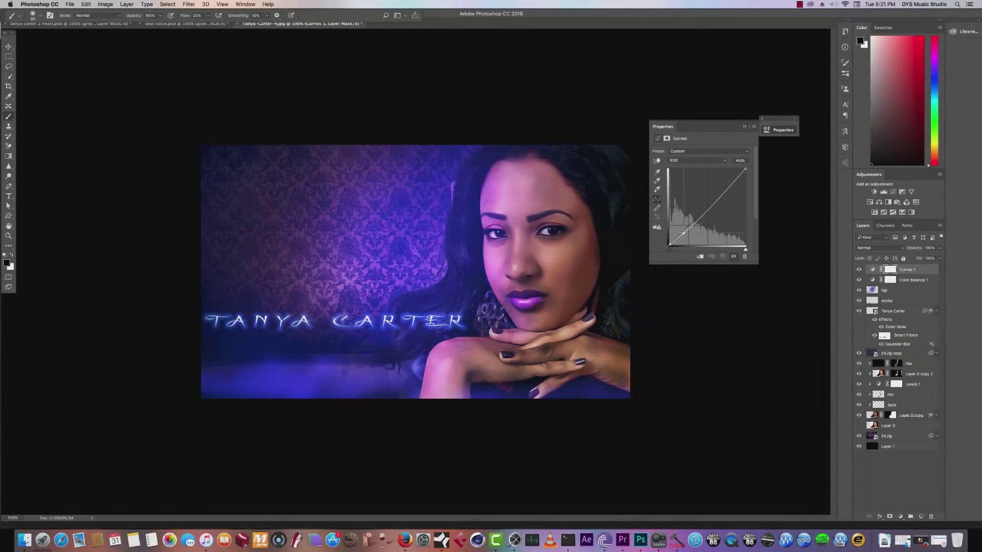
left_click_drag(730, 184, 732, 184)
left_click(745, 127)
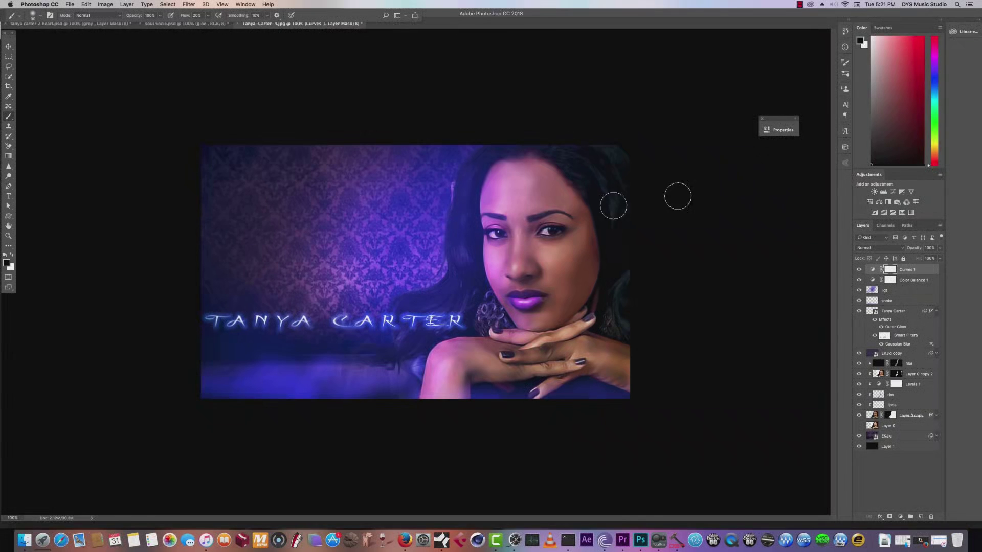
left_click(45, 25)
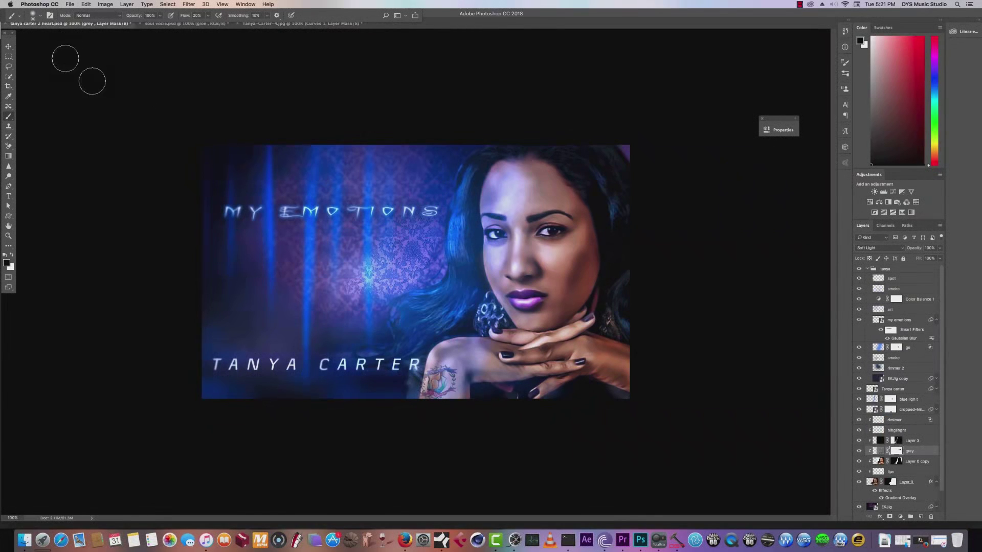
left_click(353, 24)
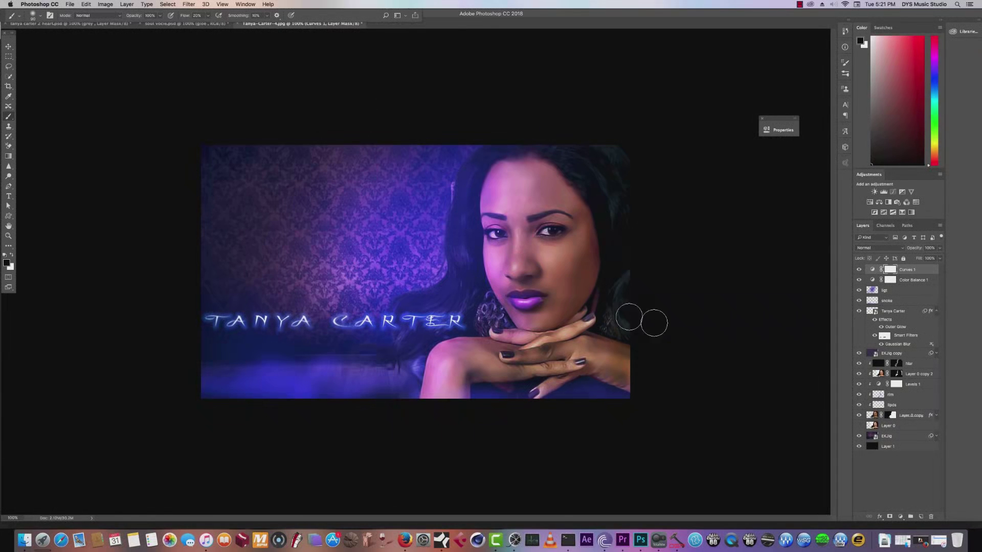
left_click(860, 270)
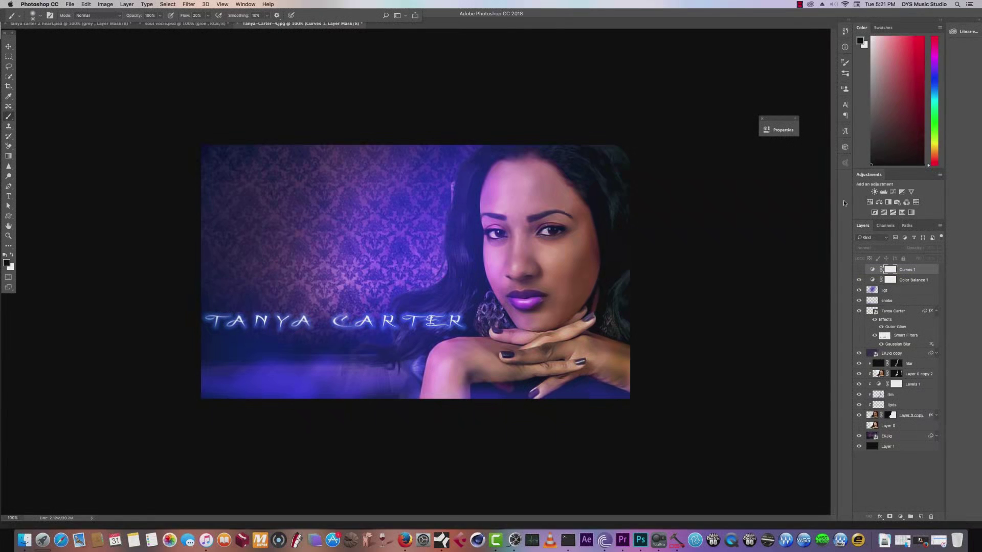
left_click(799, 4)
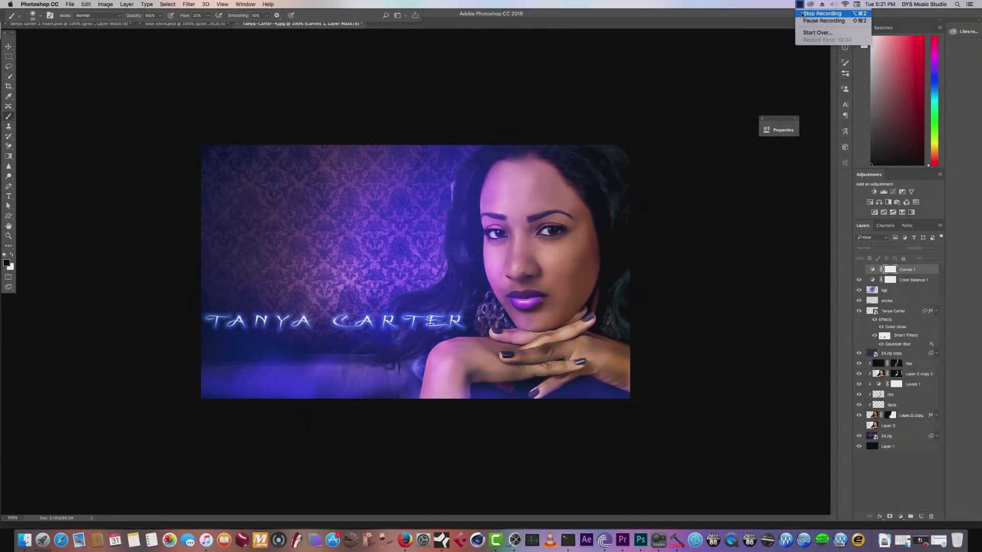